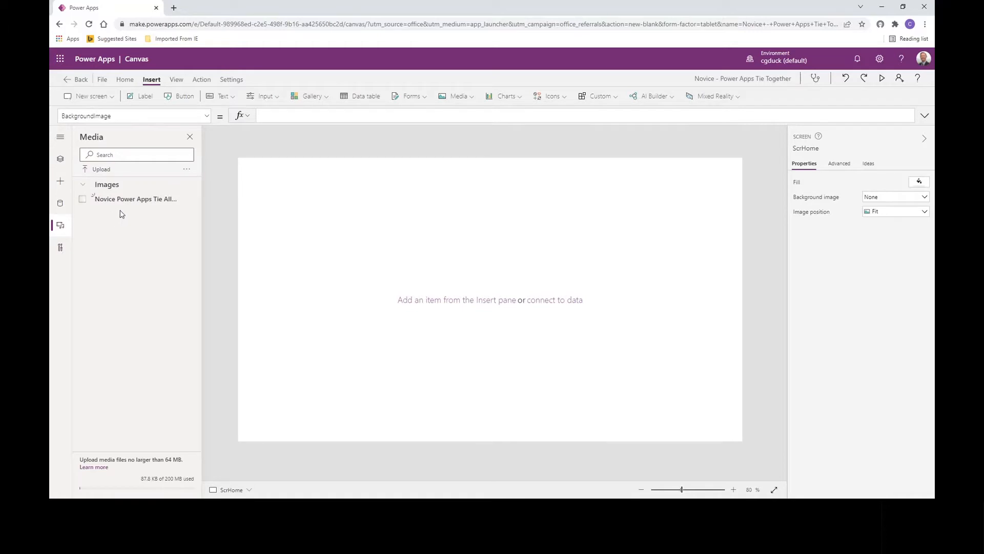
- Set the background image of the ScrHome screen to 'Novice Power Apps Tie All'
left_click(60, 182)
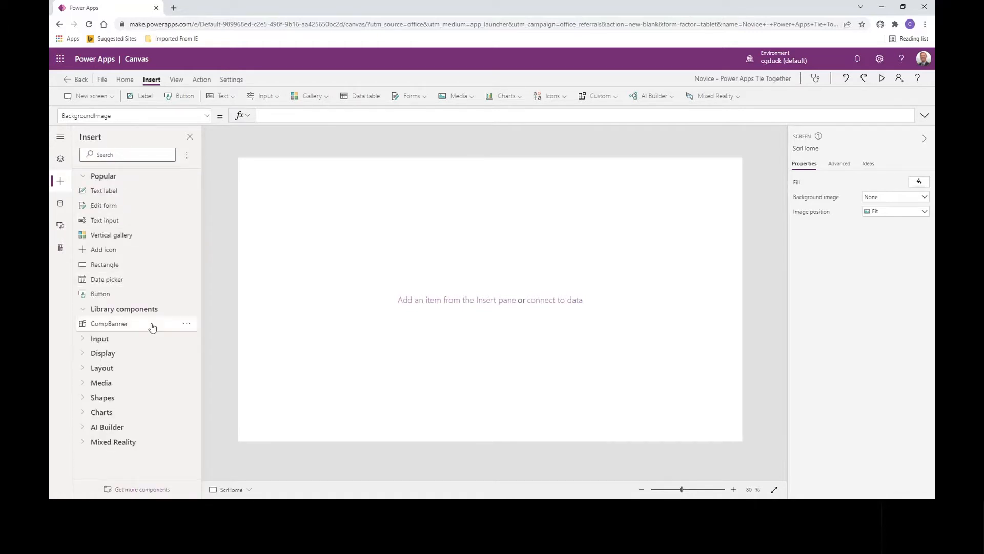
left_click(69, 160)
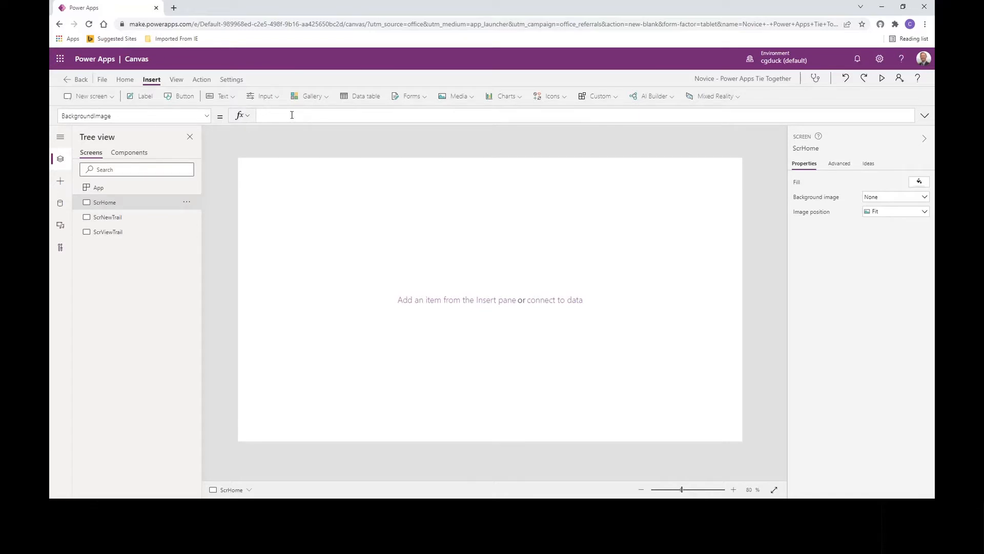
type("nov")
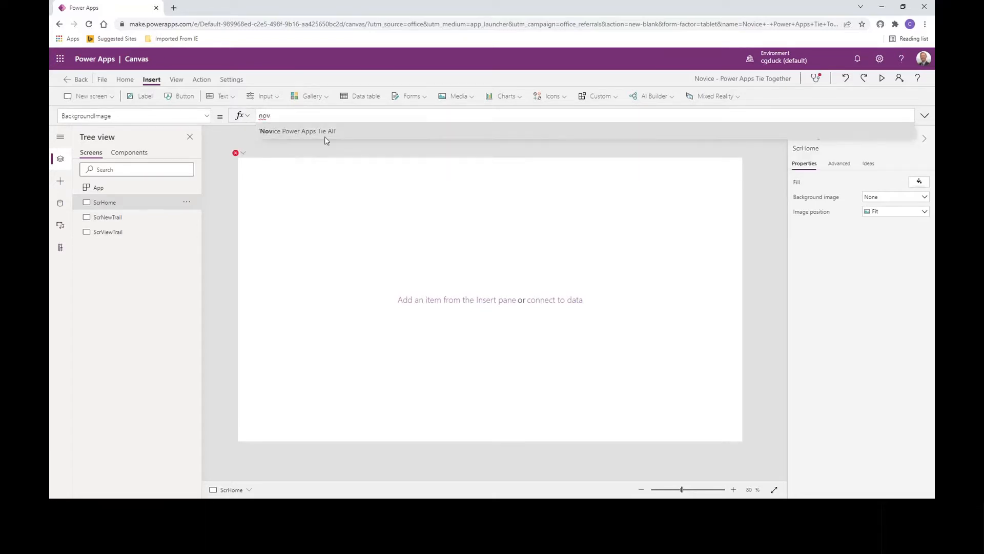
left_click(325, 132)
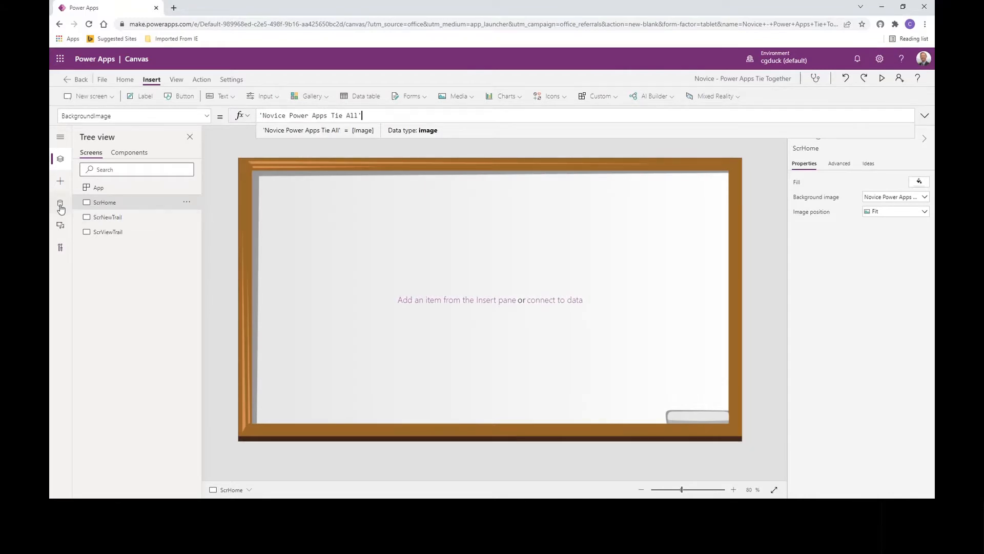
- Insert the CompBanner library component on the ScrHome screen and show the screen's tree structure
left_click(60, 183)
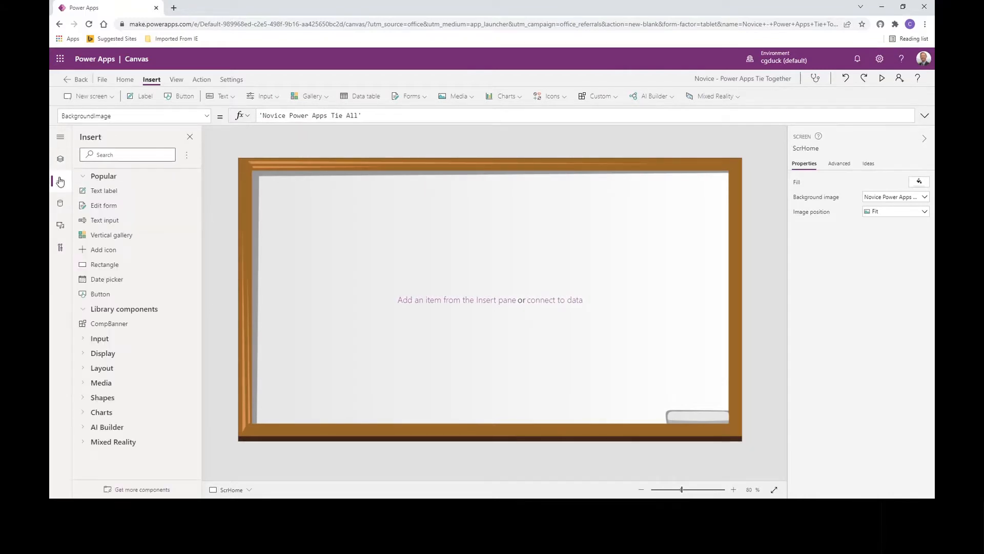
left_click(98, 326)
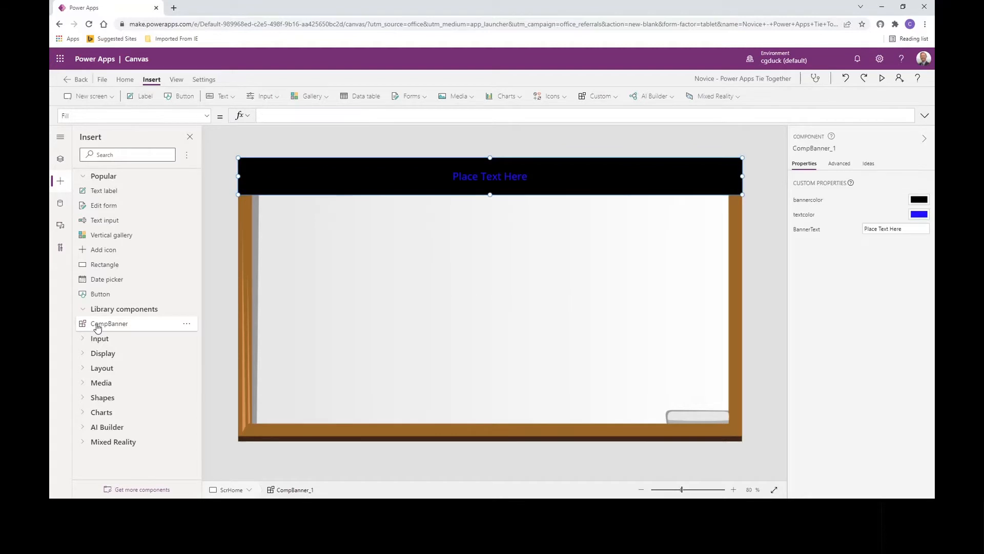
left_click(60, 158)
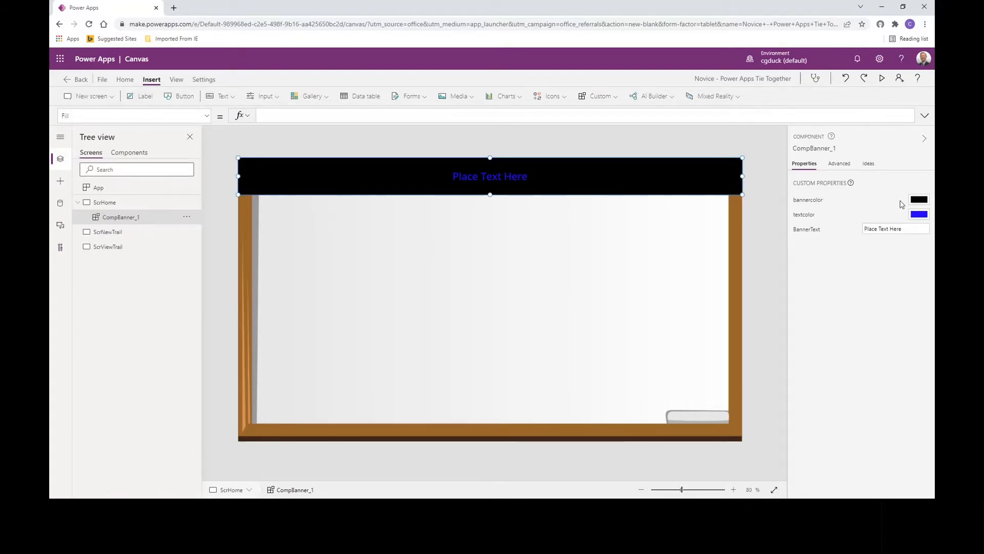
- Set the home banner's bannercolor to the theme blue RGBA(56, 96, 178, 1) and its textcolor to white
left_click(919, 200)
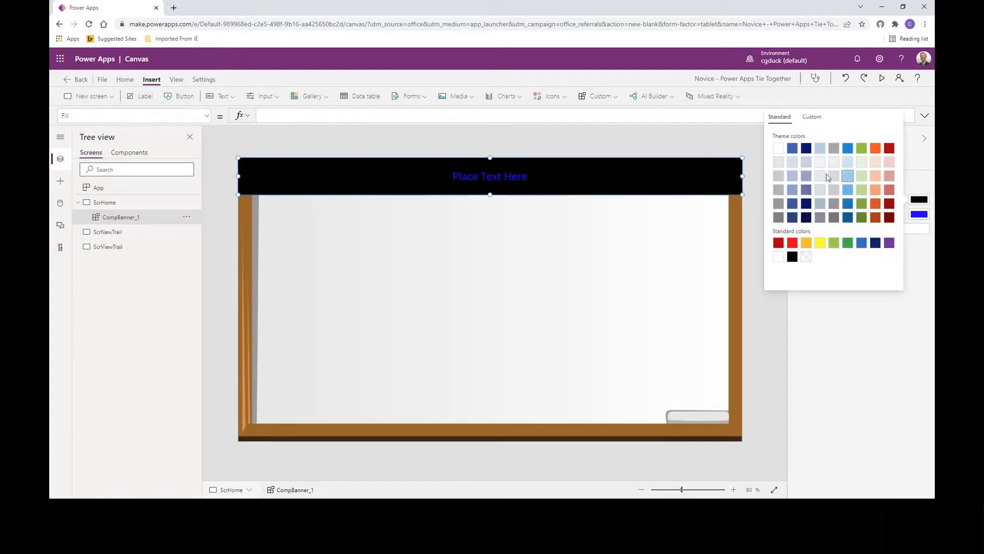
left_click(792, 150)
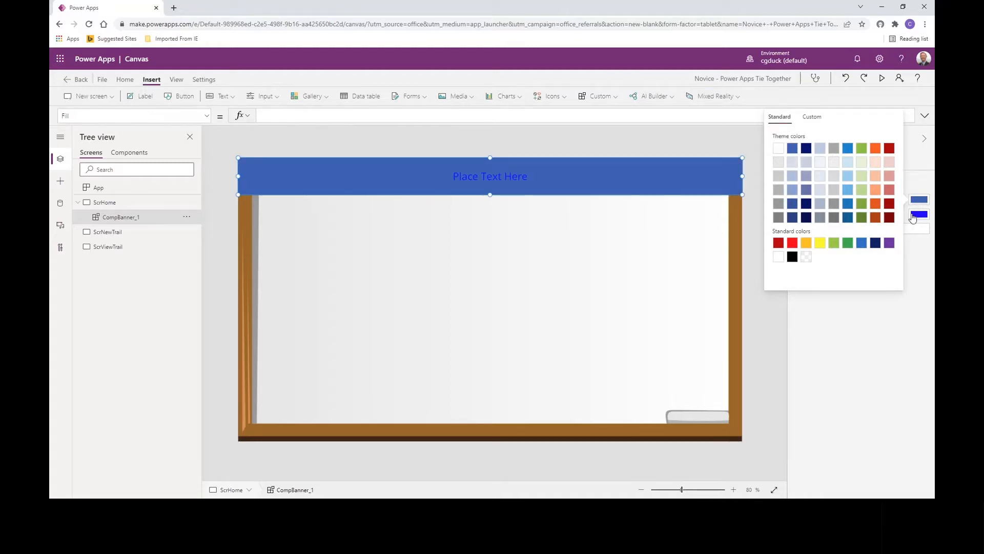
left_click(778, 271)
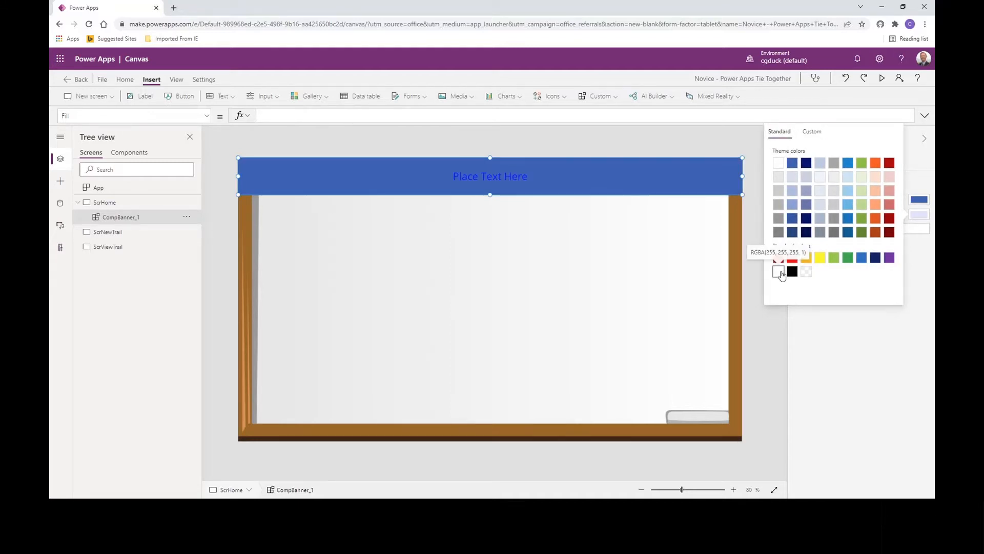
left_click(911, 241)
- Set the home banner's BannerText to "Welcome To The World Of Trails"
left_click(862, 229)
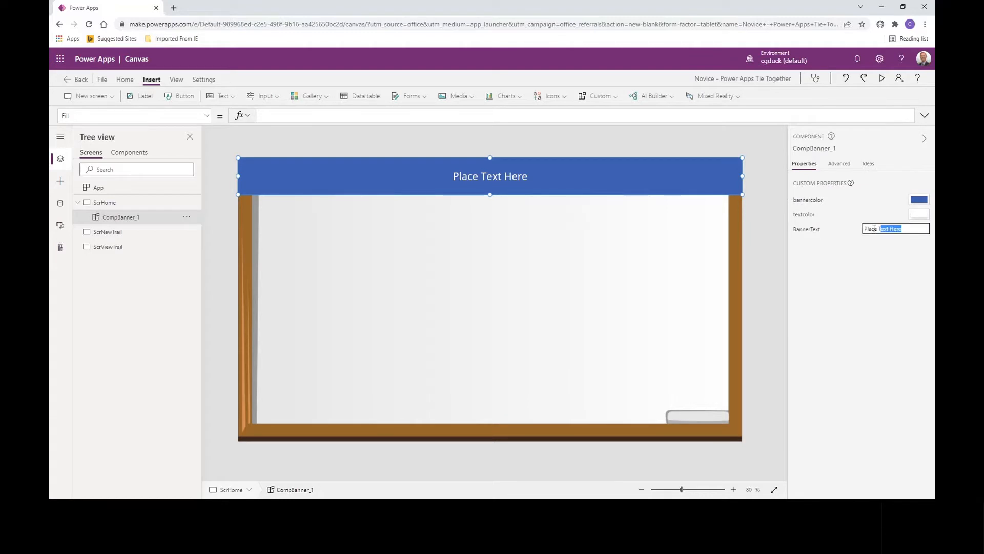
type("W")
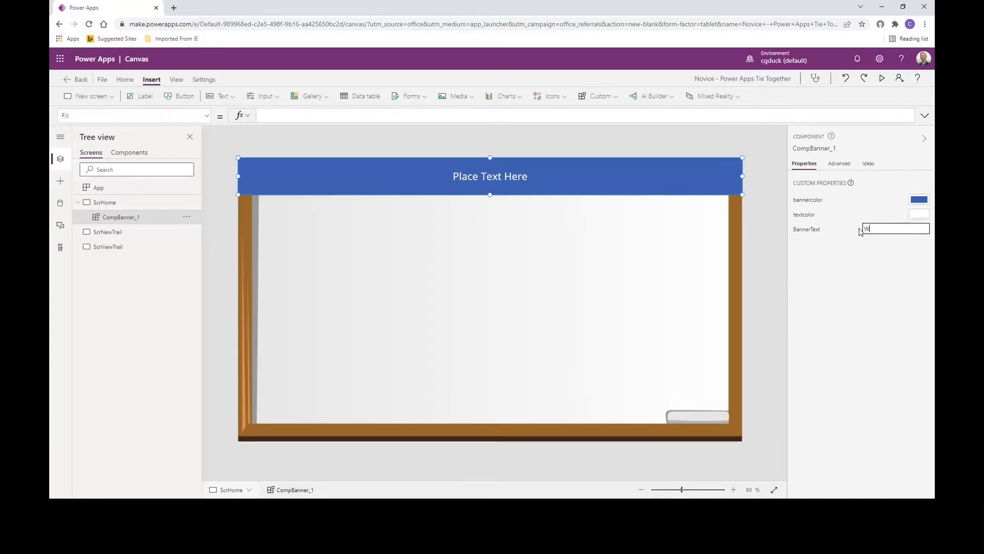
type("elcome To The World OF Trails")
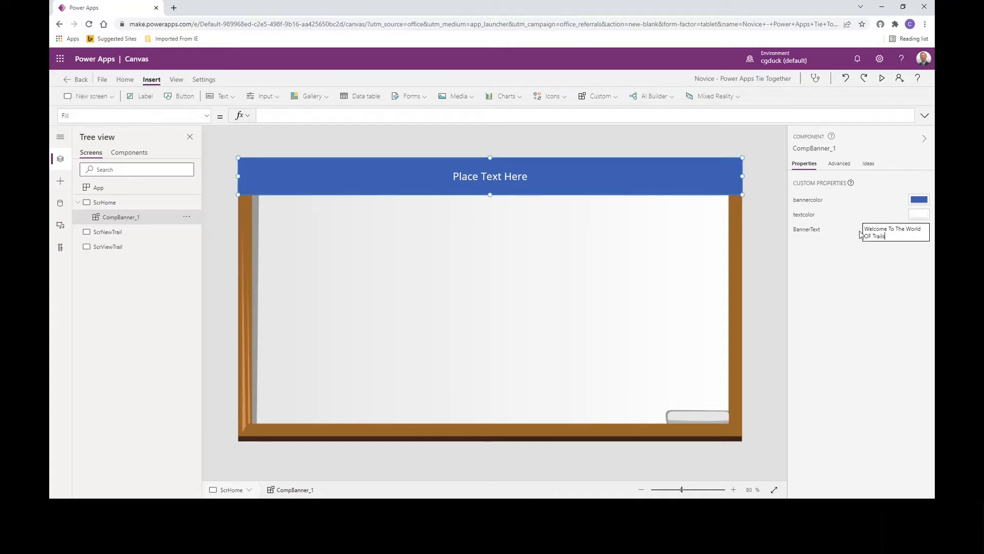
key("BackSpace")
type("f")
left_click(861, 284)
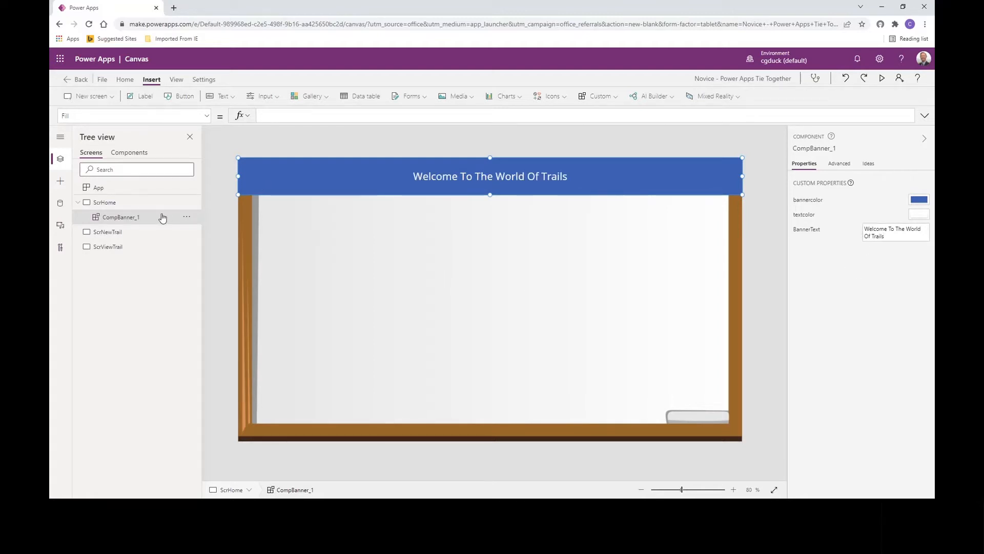
- Paste a copy of the home banner onto both the ScrNewTrail and ScrViewTrail screens
left_click(116, 233)
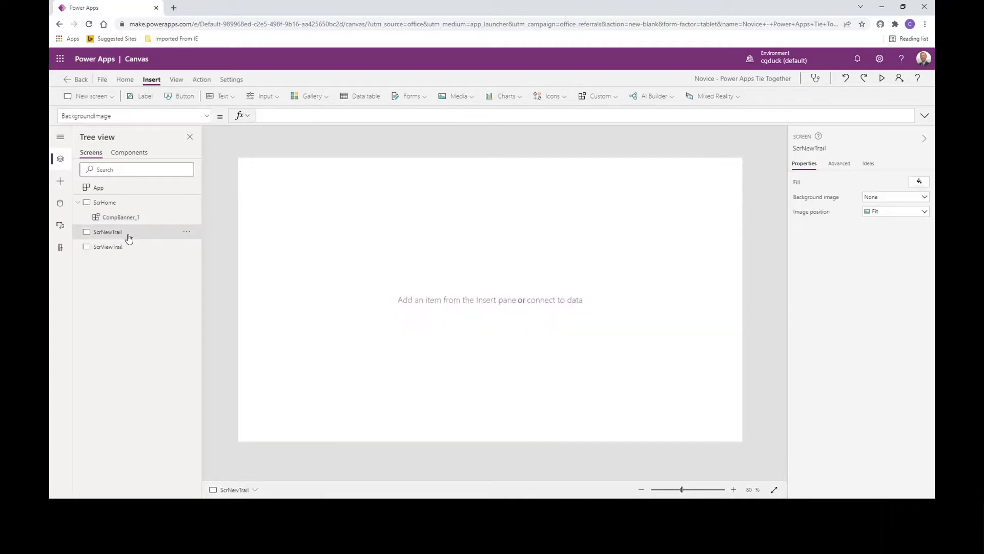
key("ctrl+v")
left_click(113, 264)
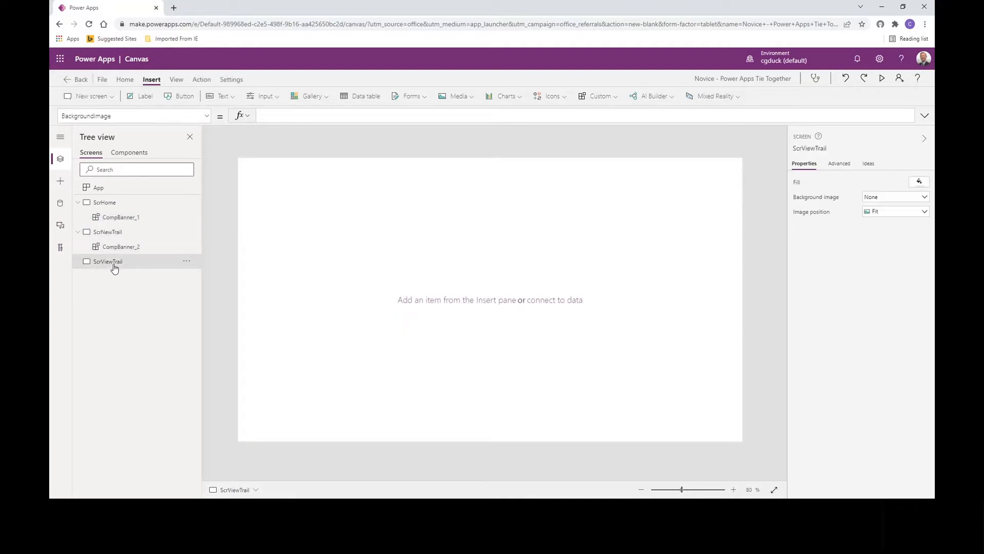
key("ctrl+v")
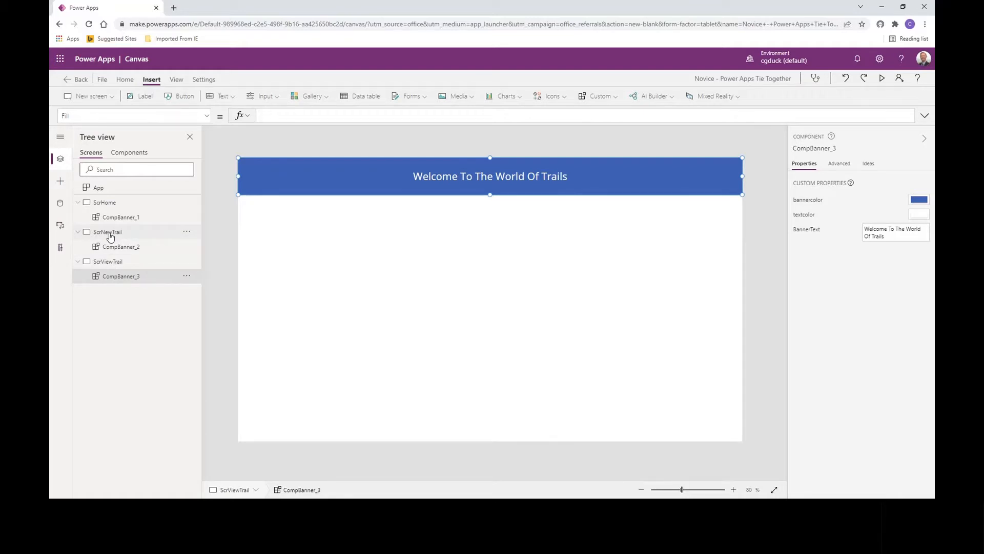
- Change the BannerText on the ScrNewTrail screen to "Welcome To The World Of Trails - Add A Trail"
left_click(113, 247)
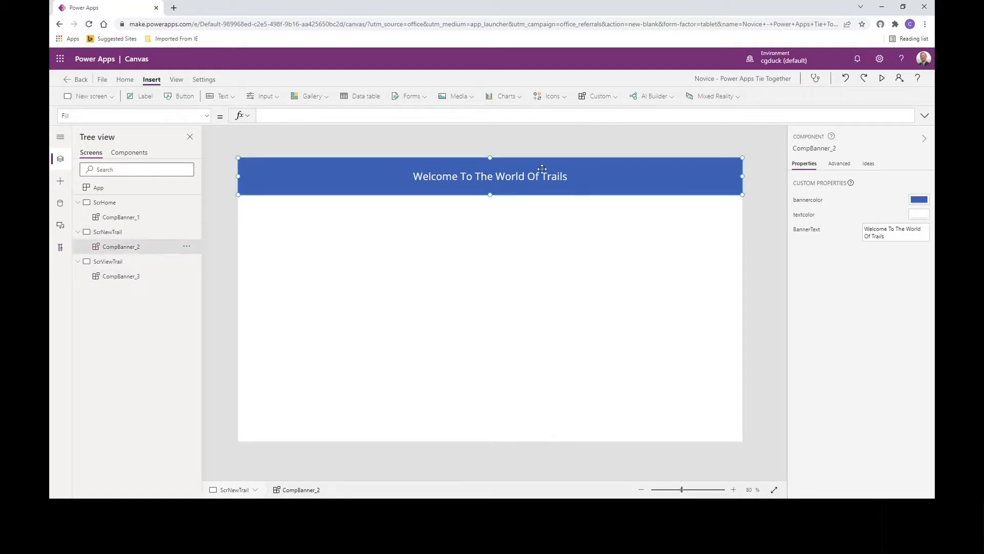
left_click(893, 240)
type("- Add A T")
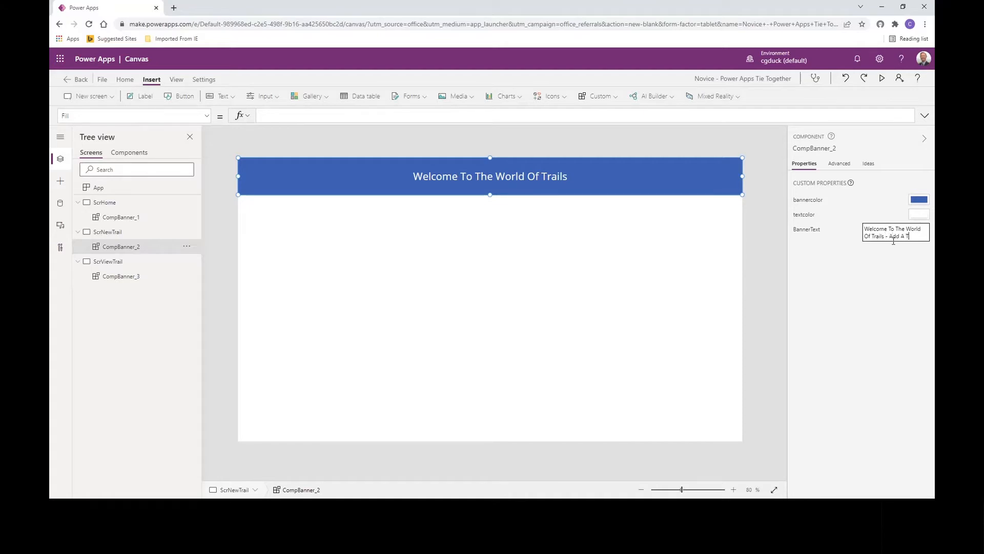
type("rail")
left_click(94, 264)
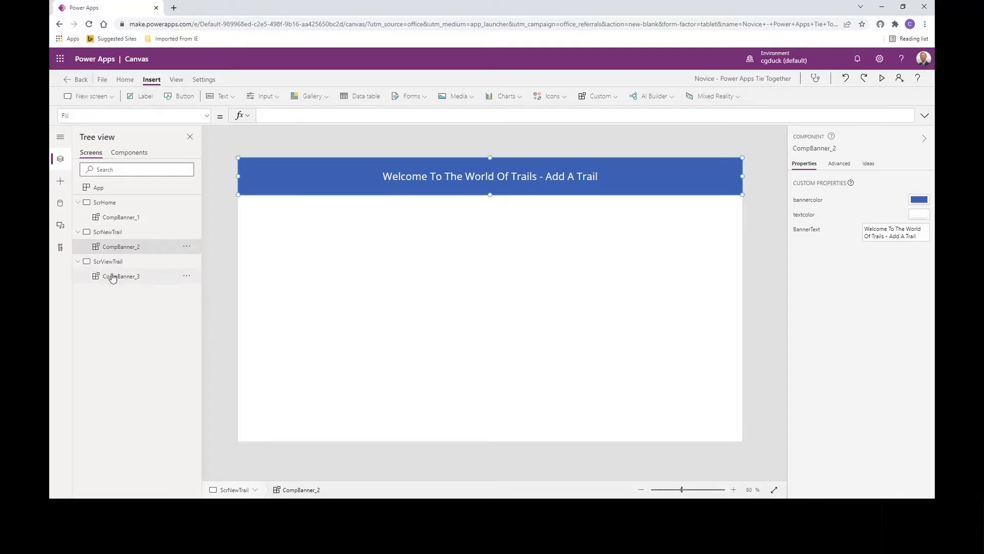
- Change the BannerText on the ScrViewTrail screen to "Welcome To The World Of Trails - View Trails"
left_click(110, 277)
left_click(906, 237)
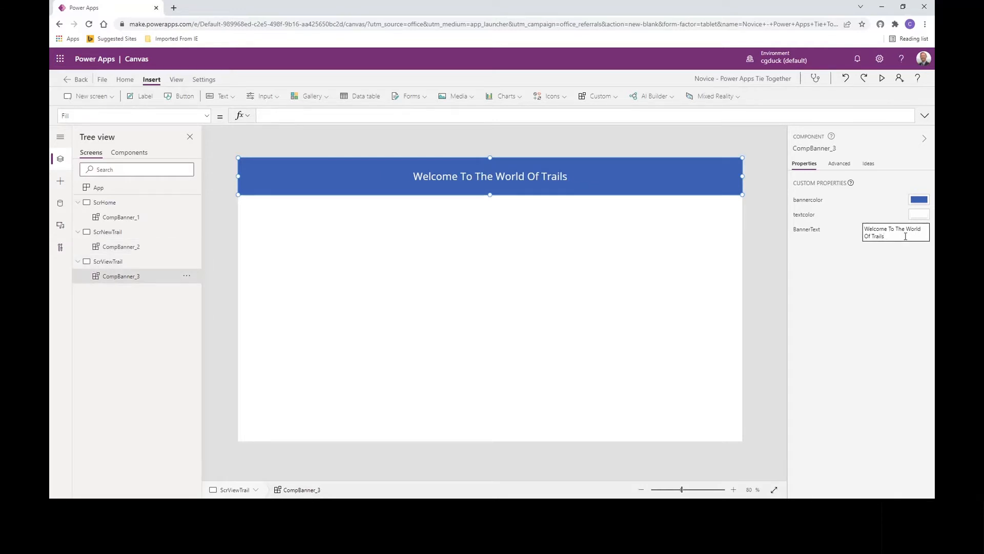
type("- View Trails")
left_click(871, 302)
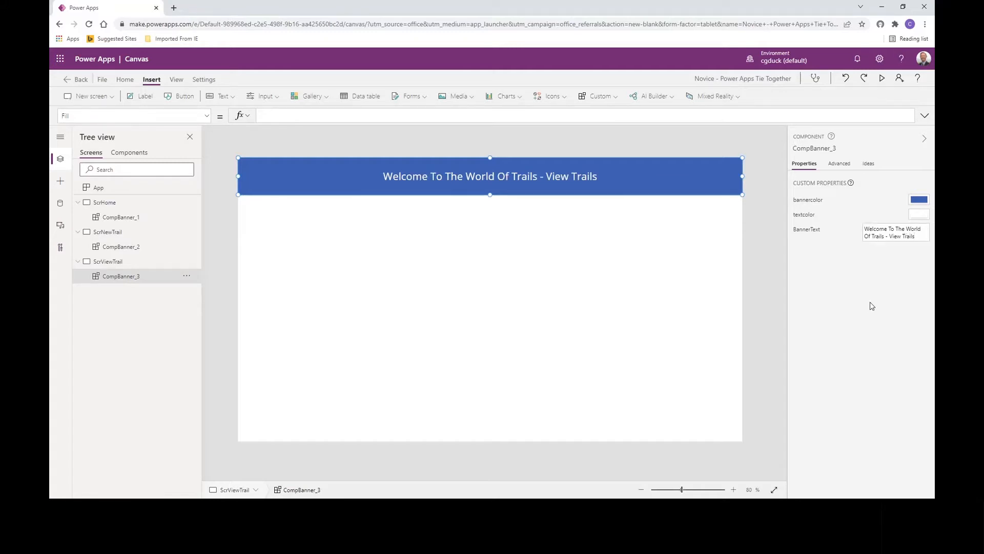
- Add two buttons side by side mid-screen on ScrHome, at about X 489 and X 770, both at Y 352
left_click(98, 203)
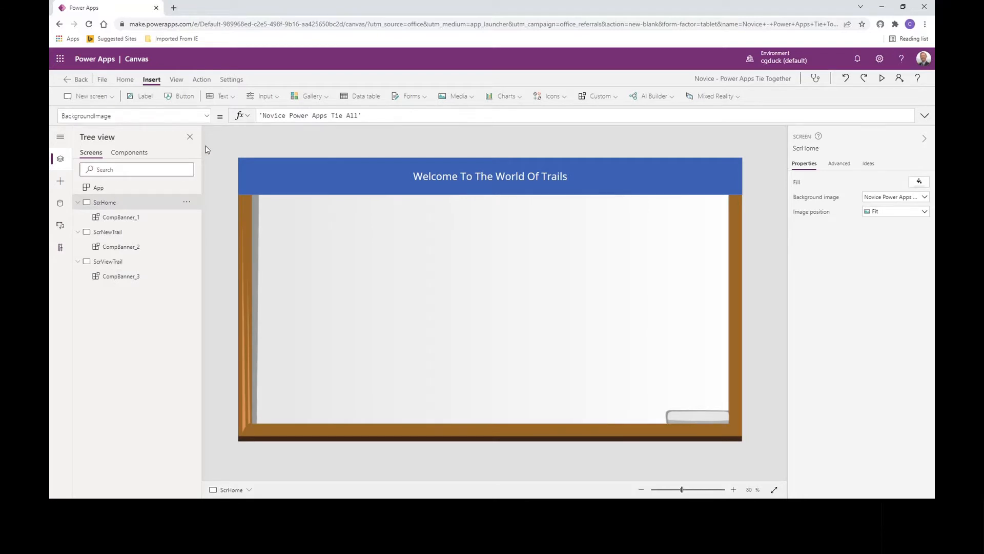
left_click(182, 101)
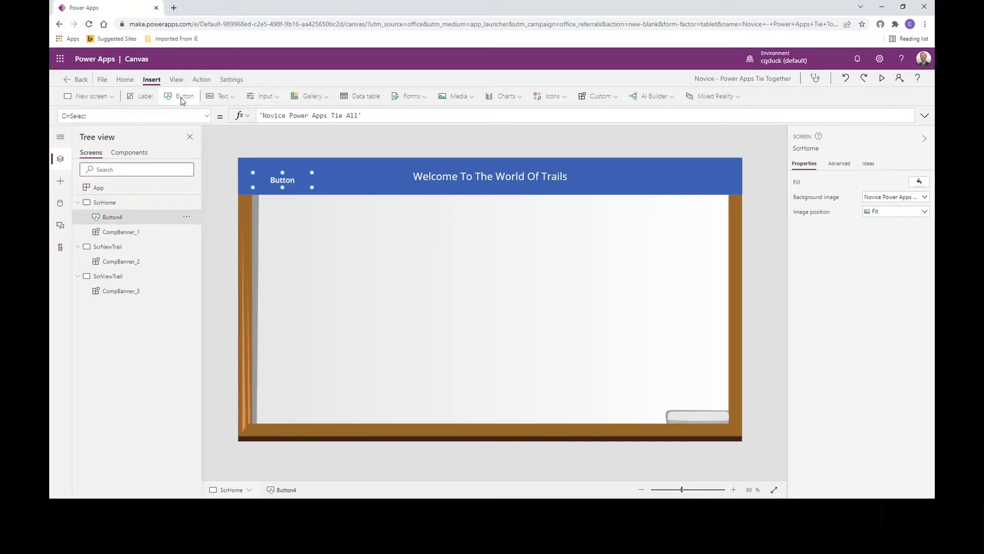
left_click_drag(287, 186, 456, 302)
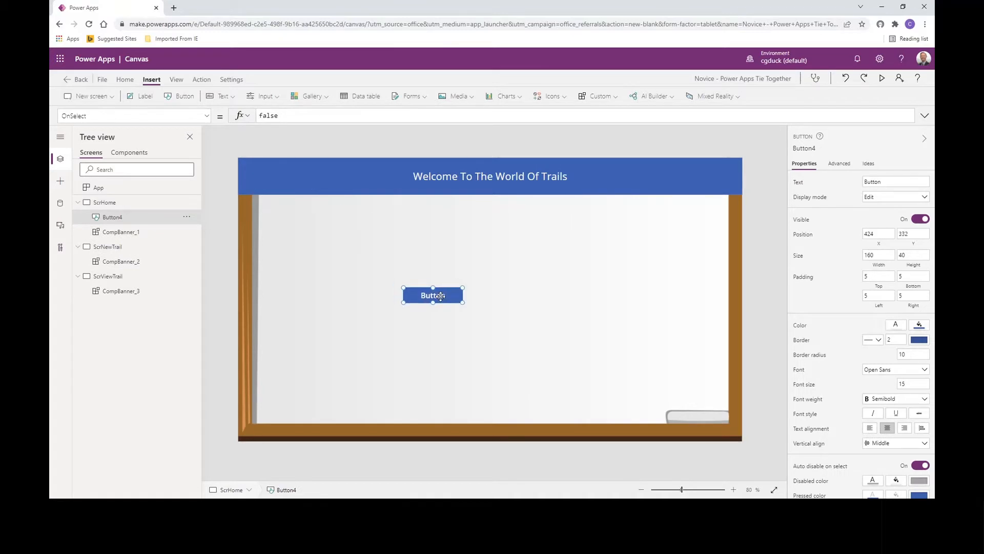
left_click(184, 101)
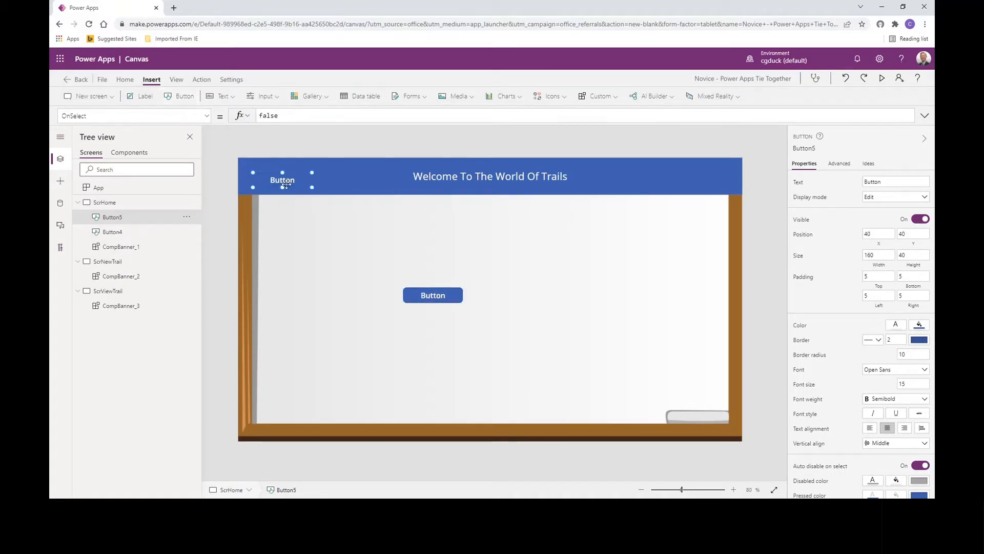
left_click_drag(282, 184, 553, 297)
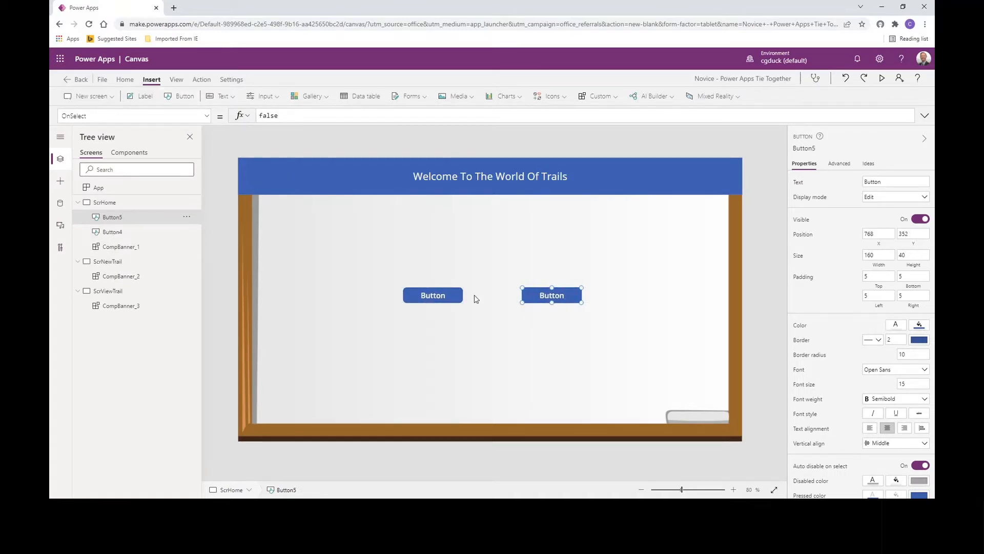
left_click_drag(446, 296, 462, 296)
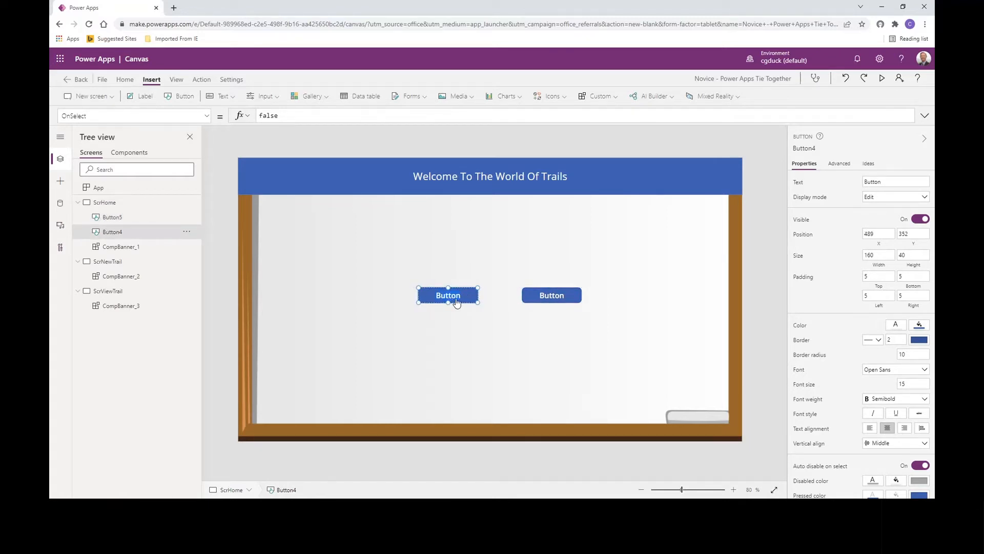
- Label the left home screen button "Add Trail" and the right one "View Trails"
double_click(456, 302)
type("Add Trail")
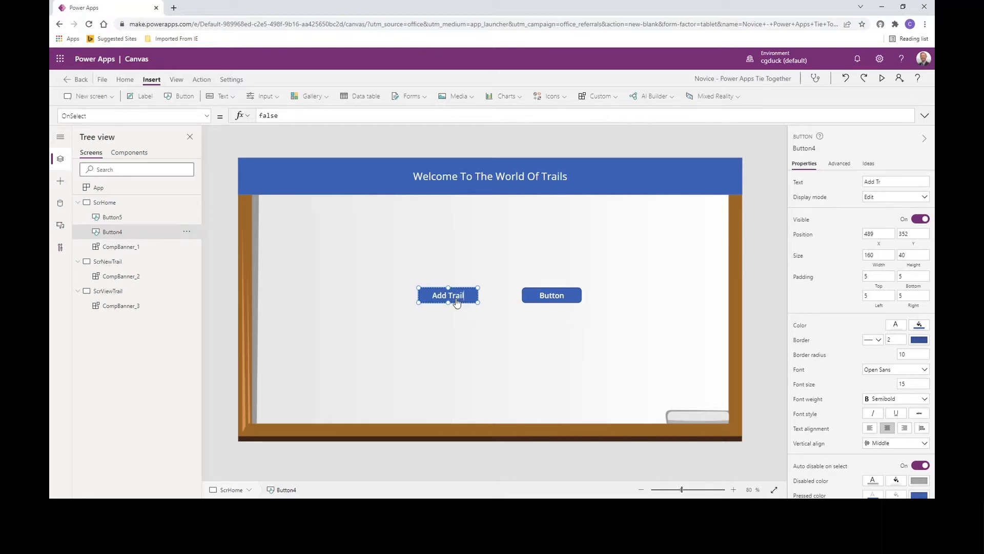
left_click(554, 296)
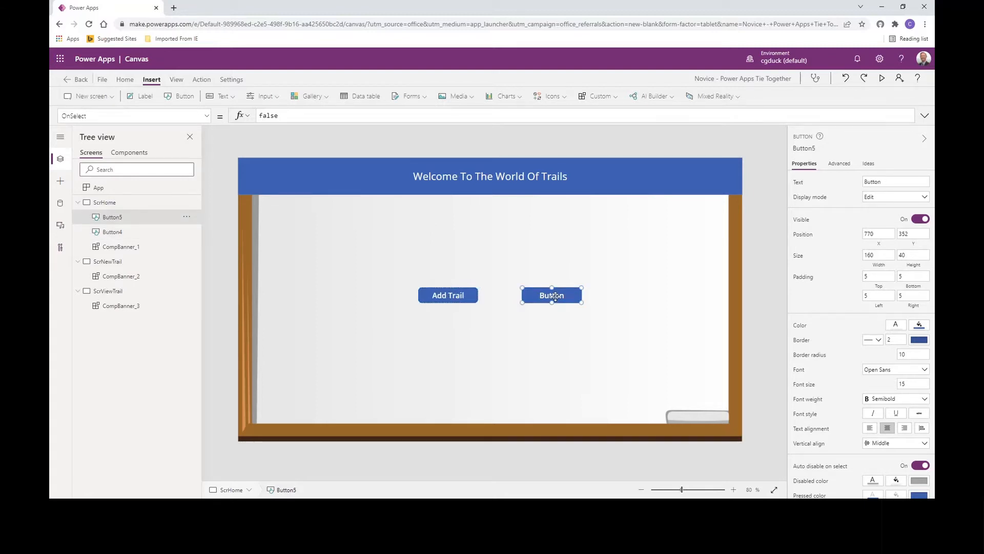
double_click(554, 296)
type("View Trails")
left_click(426, 311)
- Set the Add Trail button's OnSelect to Navigate(ScrNewTrail,ScreenTransition.None); in place of the default formula
left_click(451, 298)
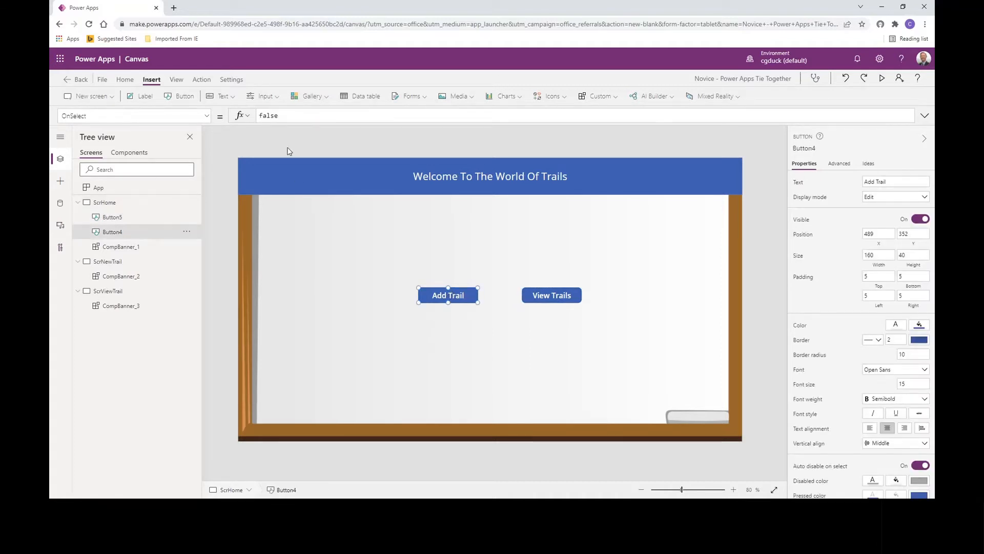
double_click(268, 115)
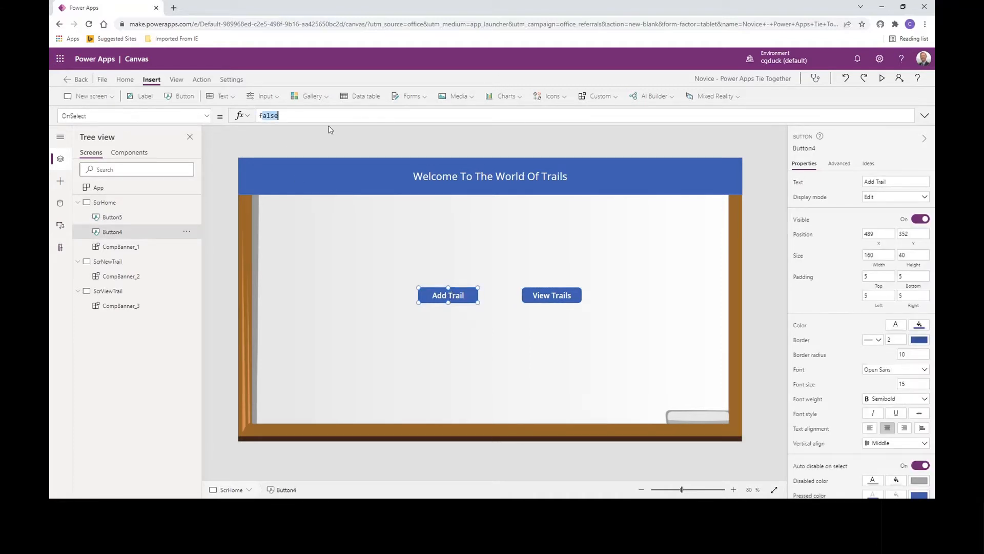
key("BackSpace")
type("Navigate(")
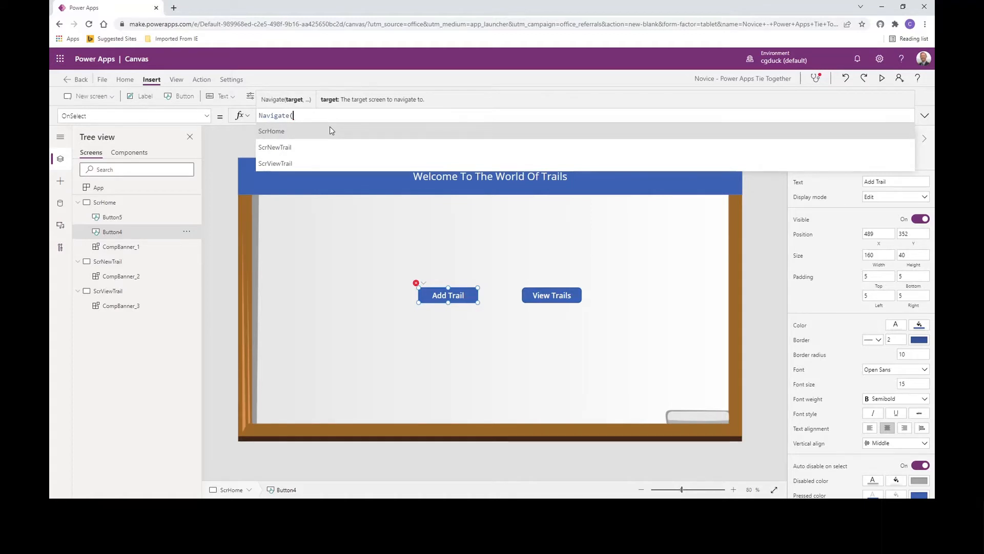
key("Down")
key("Tab")
type(",")
key("Down")
key("Down")
key("Down")
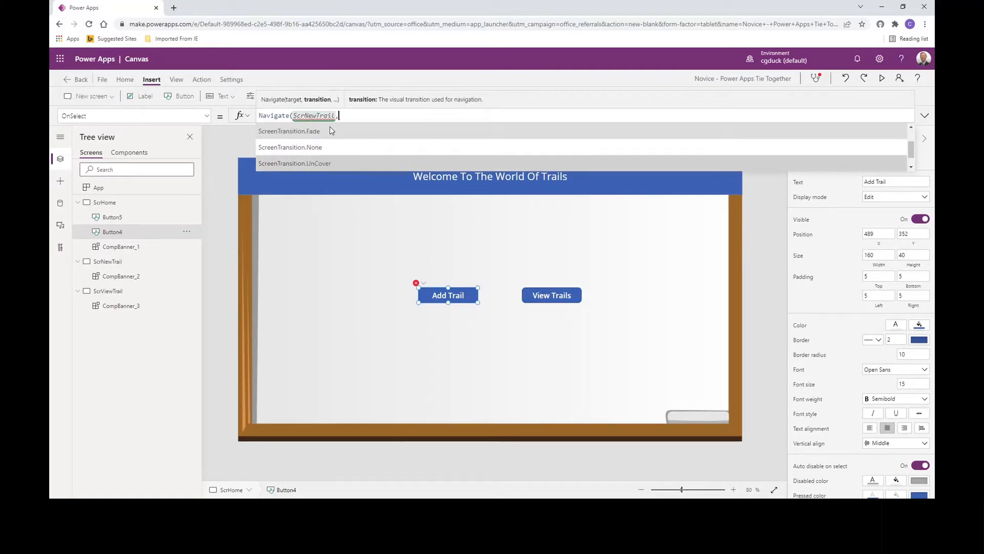
key("Tab")
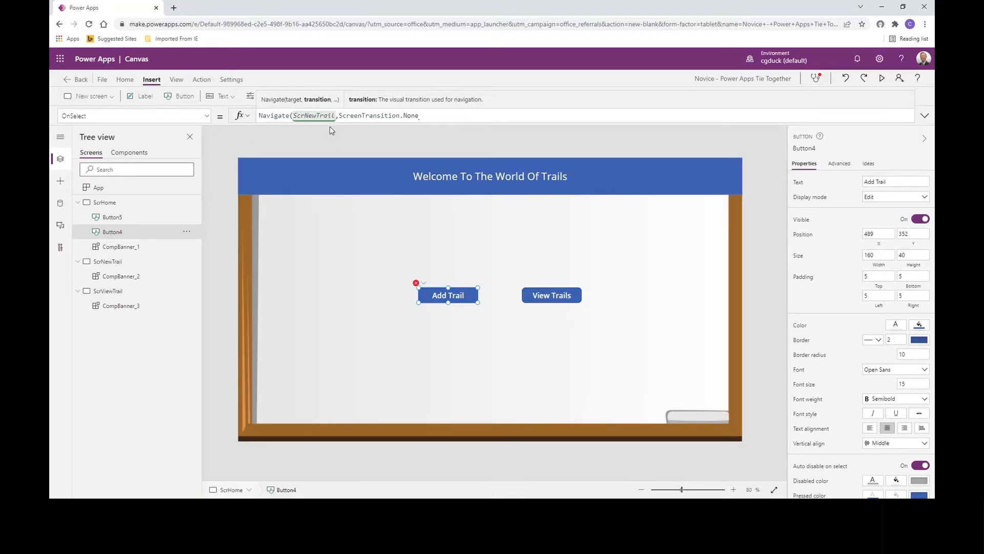
type(");")
- Start a second line in the Add Trail button's OnSelect formula with NewForm(, leaving the form argument open
key("shift+Return")
type("Set")
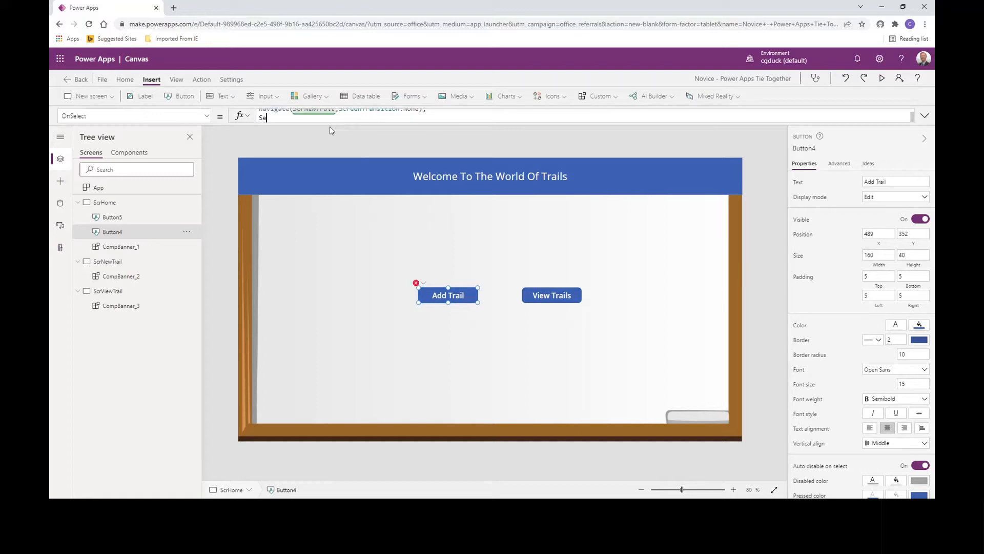
key("BackSpace")
key("BackSpace")
key("BackSpace")
type("NewForm(")
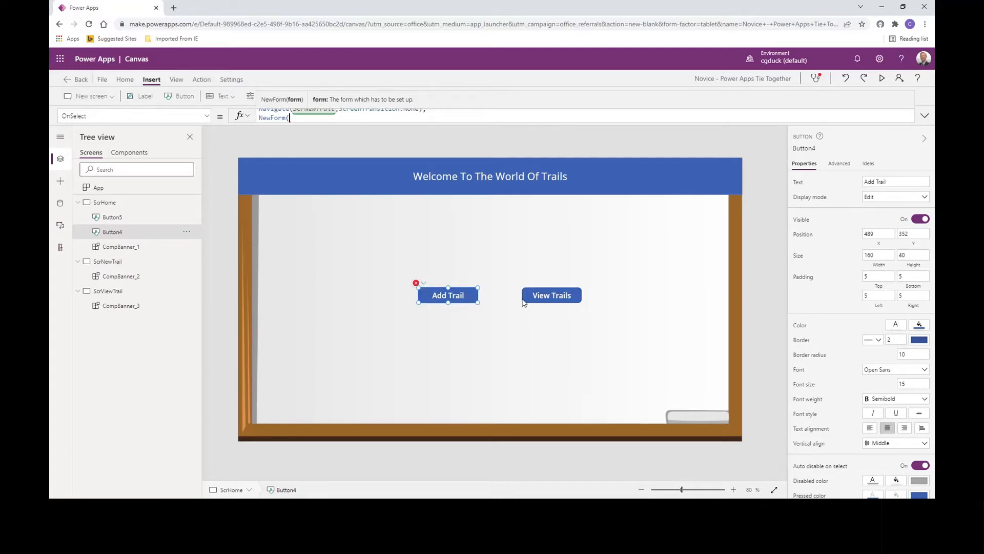
- Set the View Trails button's OnSelect to Navigate(ScrViewTrail,ScreenTransition.None)
left_click(559, 302)
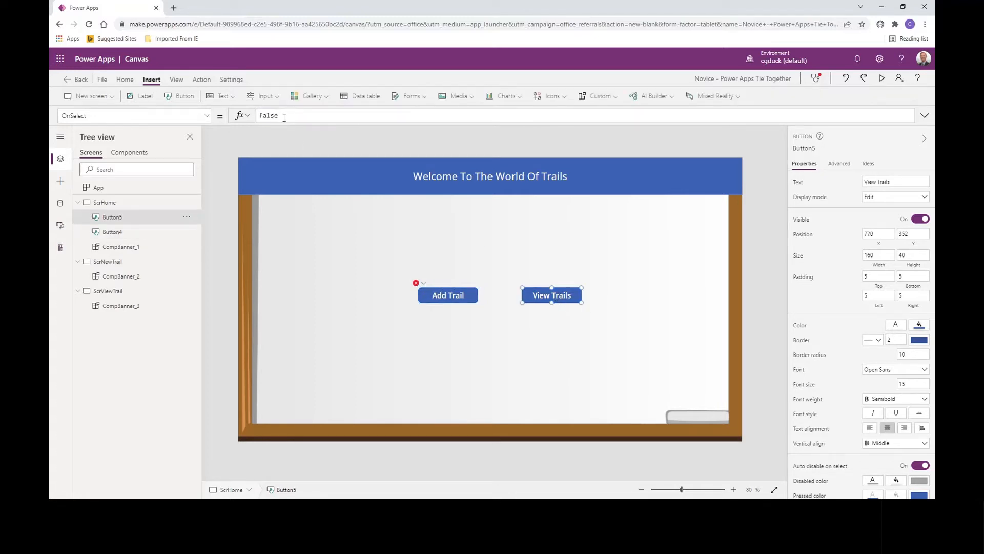
left_click_drag(257, 116, 286, 116)
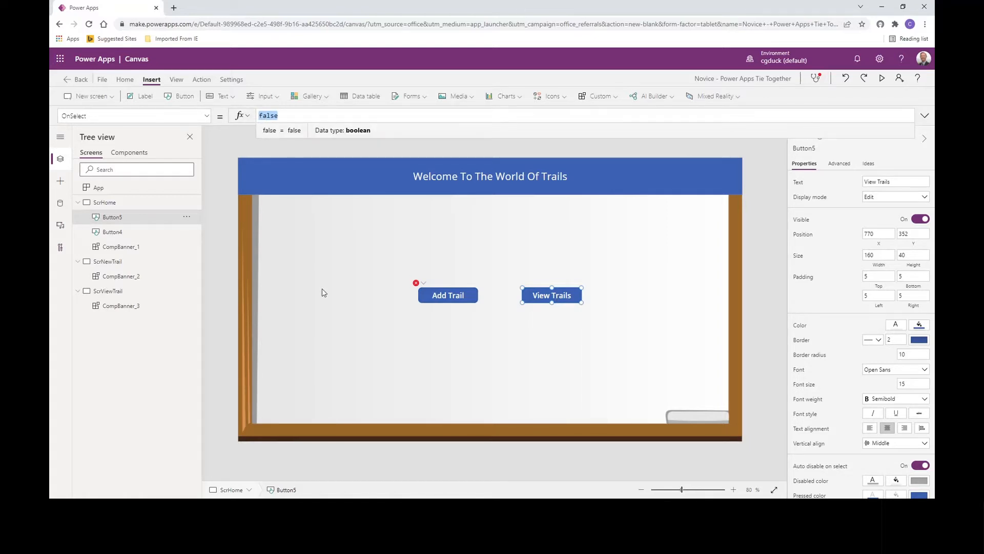
type("Navigate(")
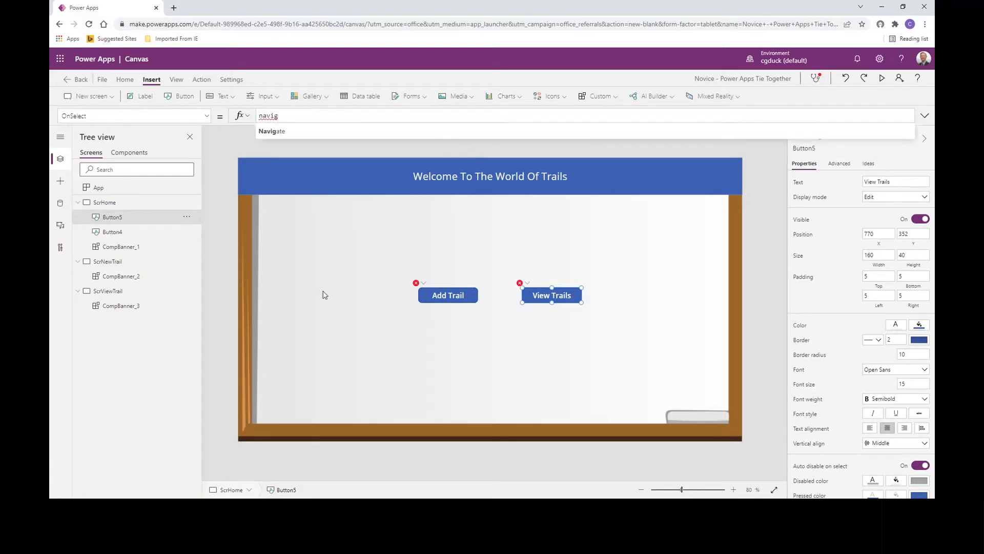
key("Down")
key("Down")
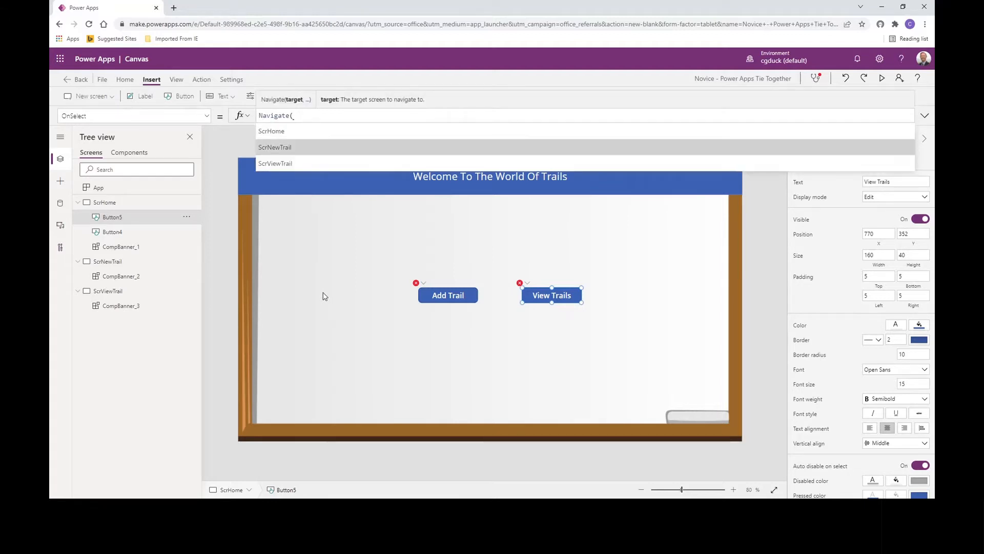
key("Tab")
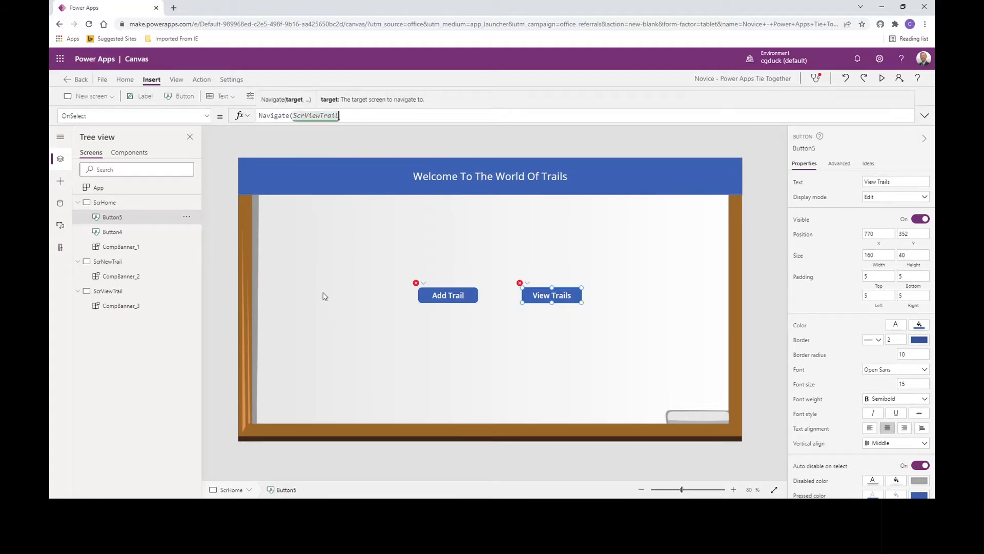
type(",")
key("Down")
key("Down")
key("Down")
key("Down")
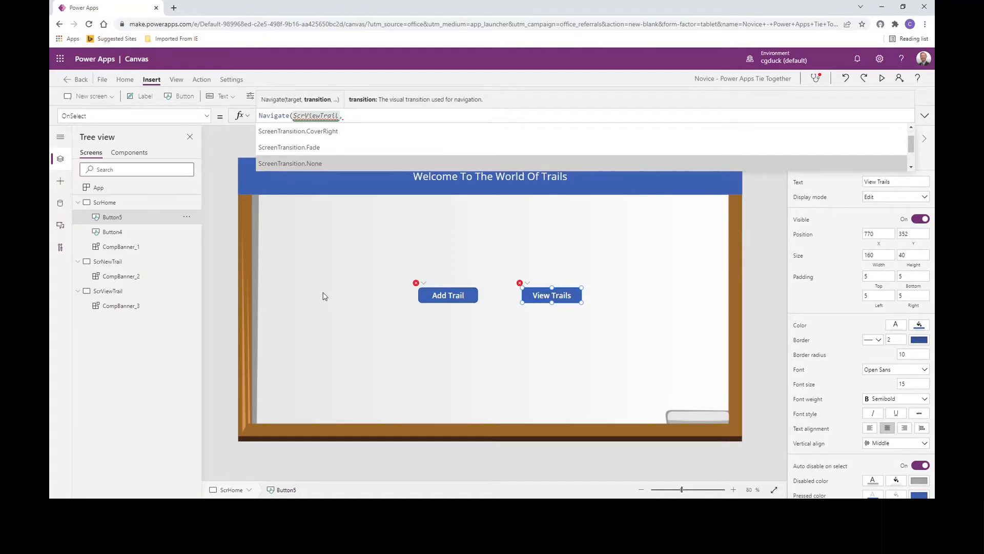
key("Tab")
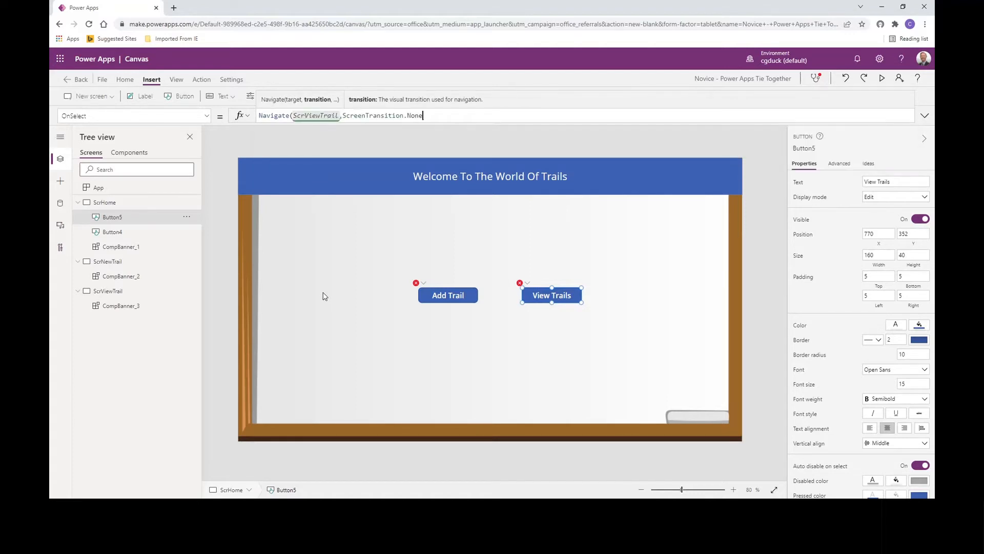
type(")")
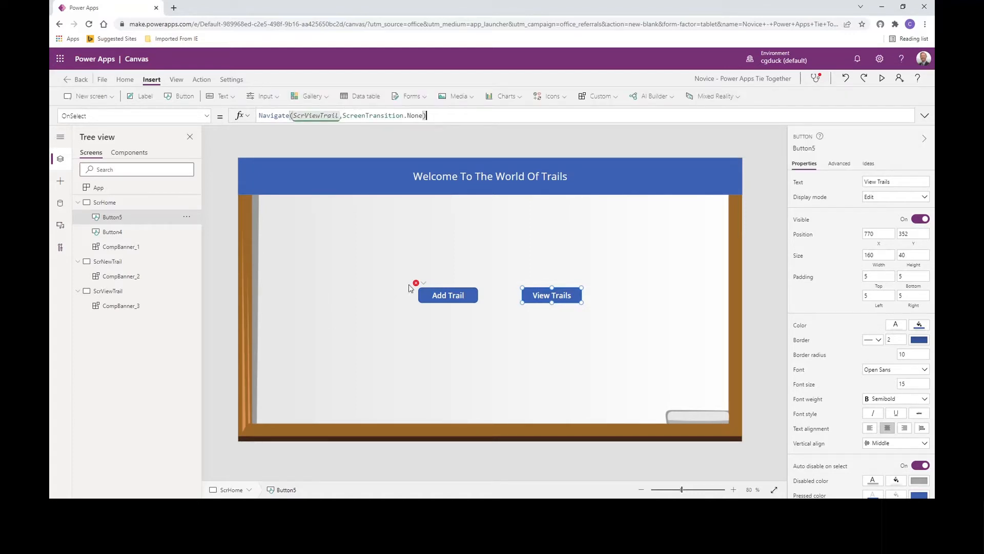
- Examine the error on the Add Trail button and its OnSelect formula in the expanded formula bar
left_click(422, 284)
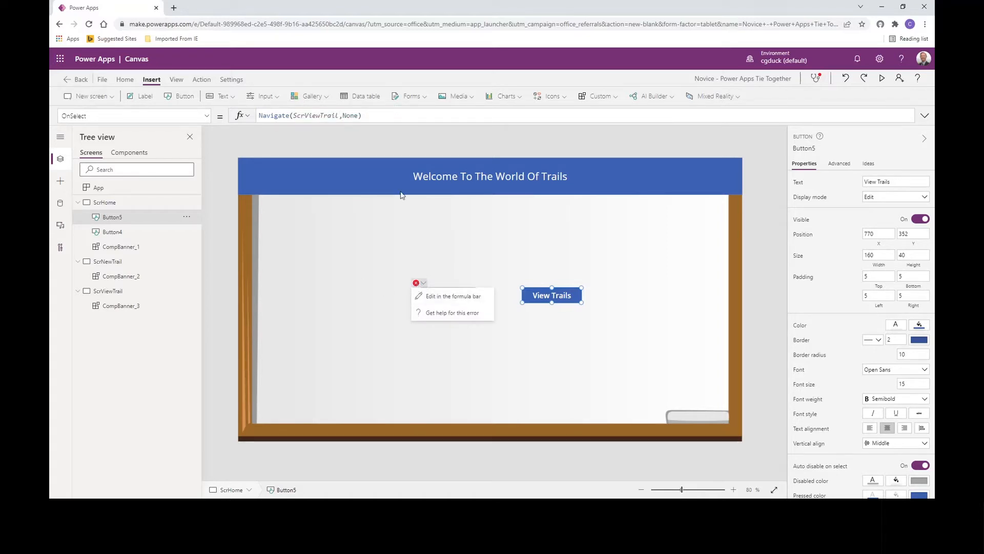
left_click(400, 120)
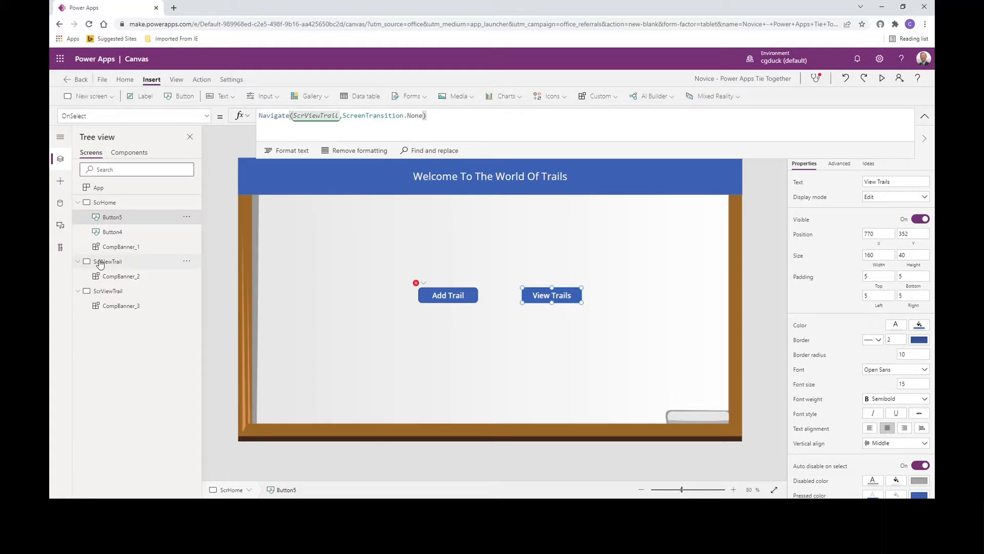
left_click(445, 300)
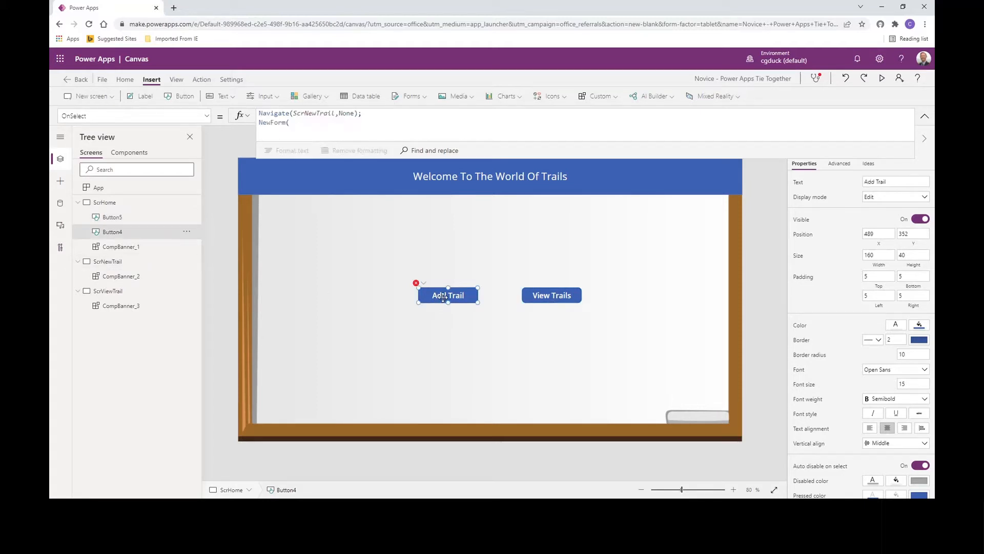
- Set the ScrNewTrail screen's BackgroundImage to 'Novice Power Apps Tie All' and collapse the formula bar
left_click(108, 263)
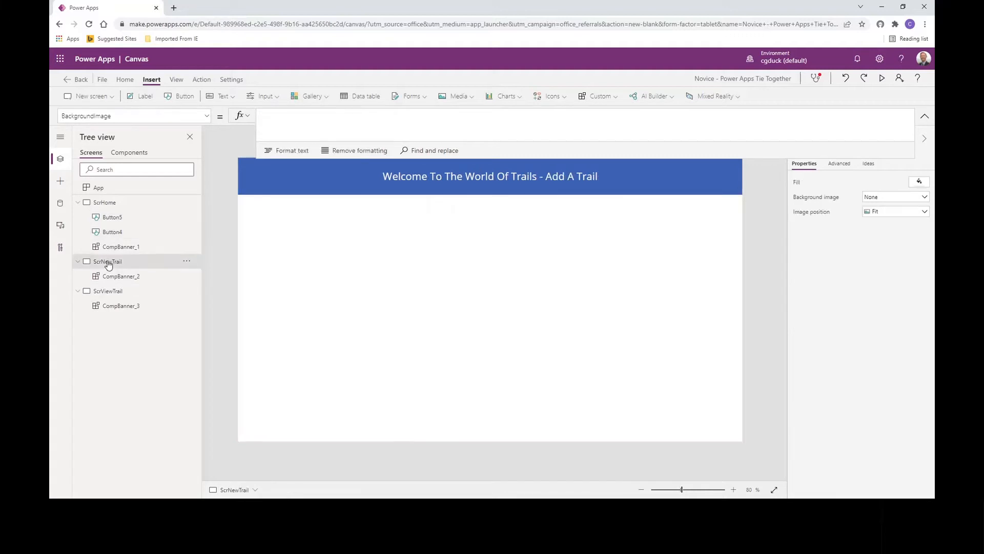
left_click(270, 121)
type("nov")
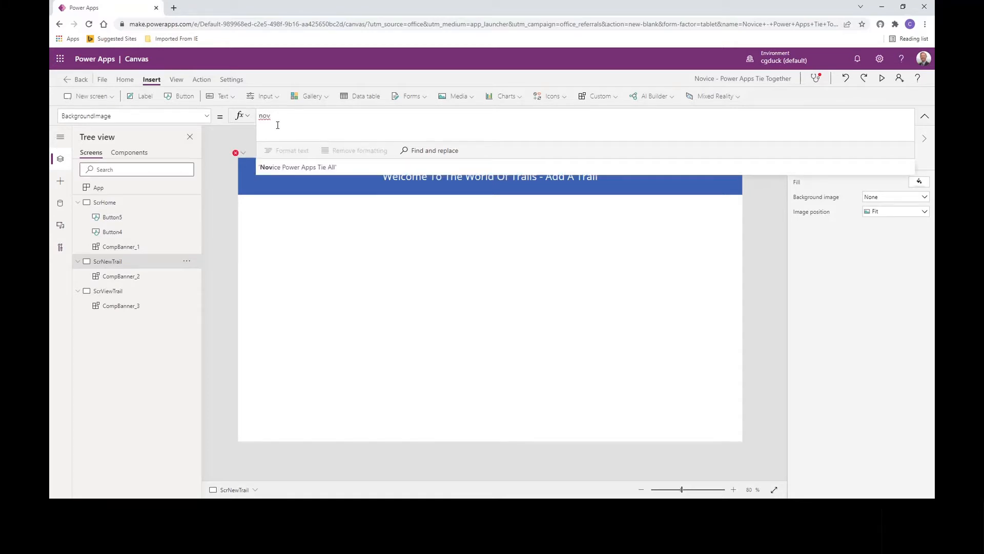
key("Tab")
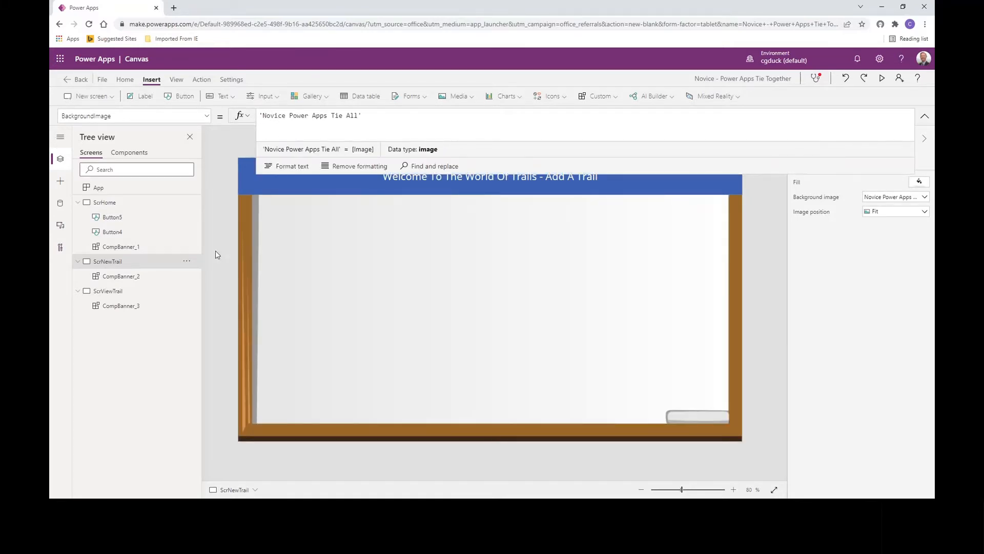
left_click(925, 117)
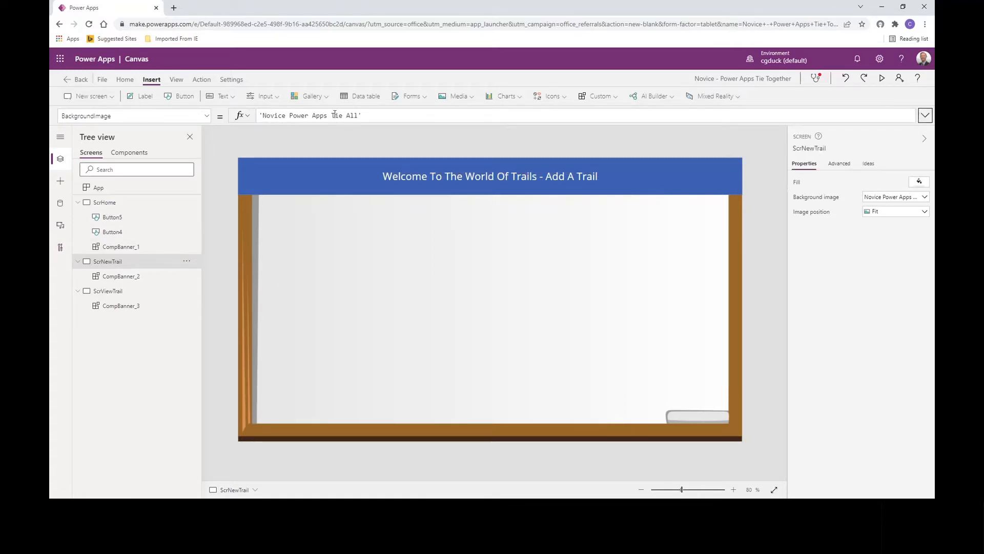
- Add an edit form to ScrNewTrail, centred below the banner at about X 283, Y 132, and connect it to the Trails data source
left_click(410, 97)
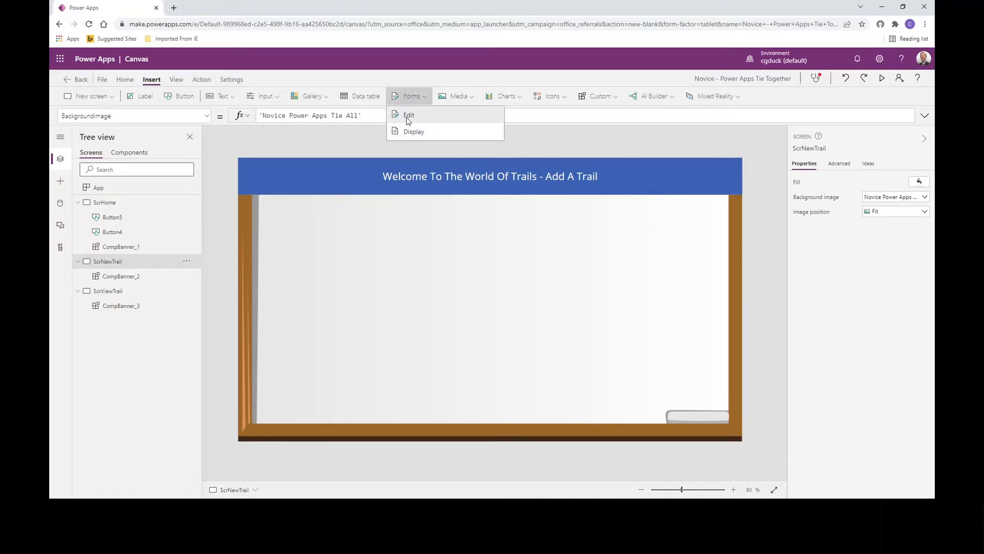
left_click(408, 116)
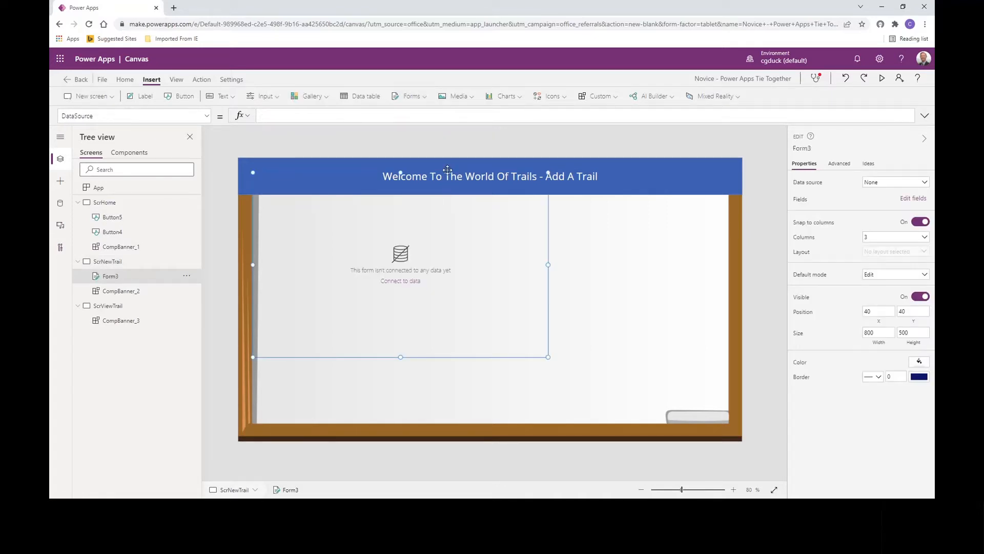
left_click_drag(448, 172, 538, 206)
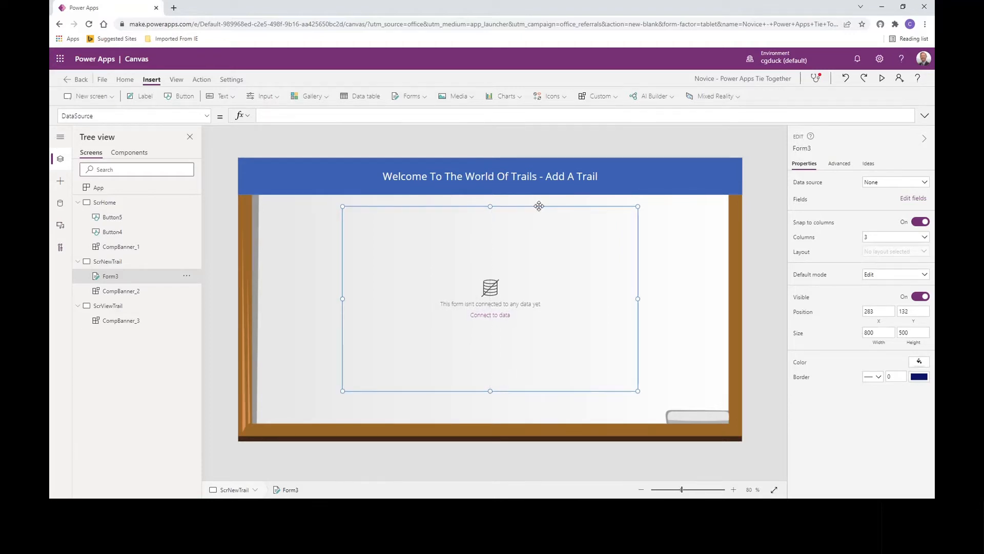
left_click(886, 186)
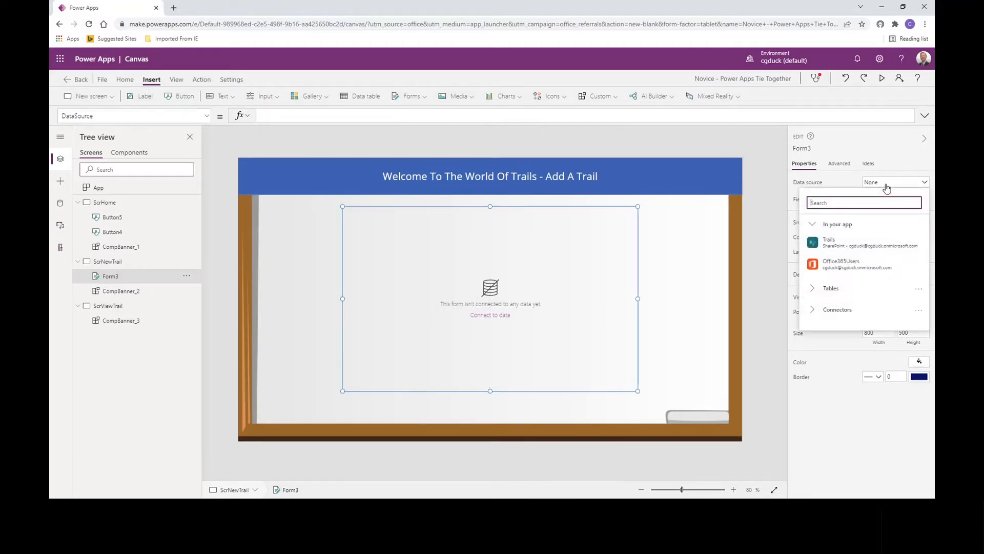
left_click(848, 244)
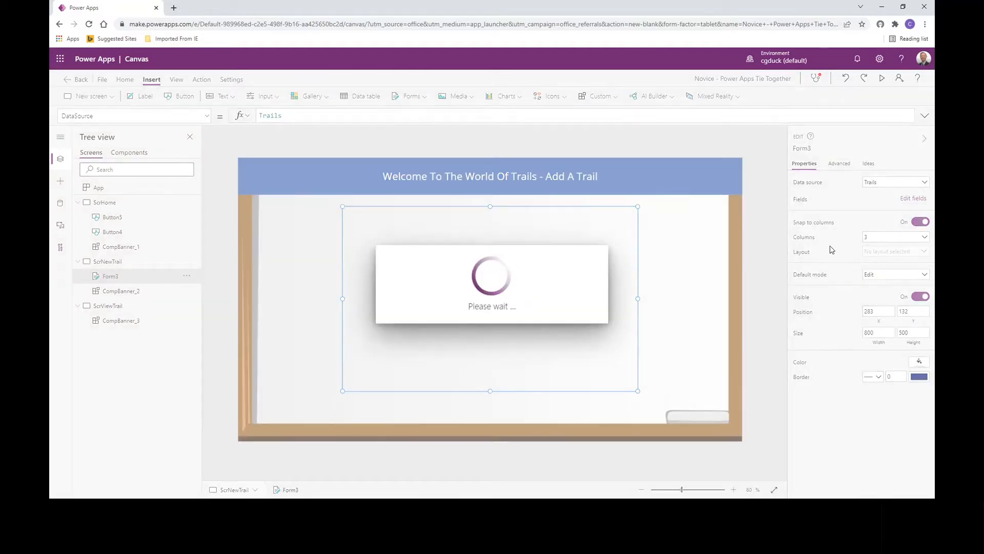
- Delete the Attachments and Rider 2 cards from the new trail form and lay the form out in 2 columns
left_click(554, 341)
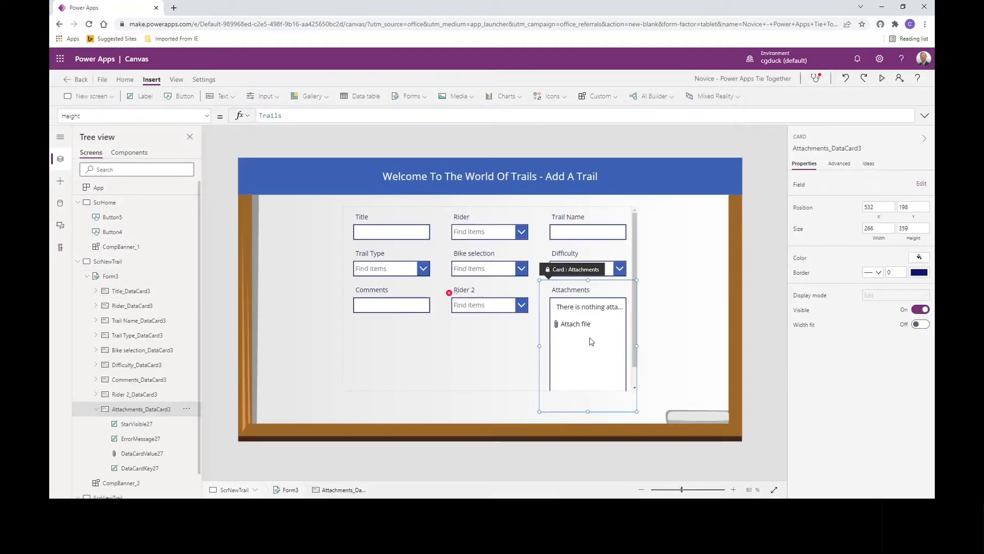
key("Delete")
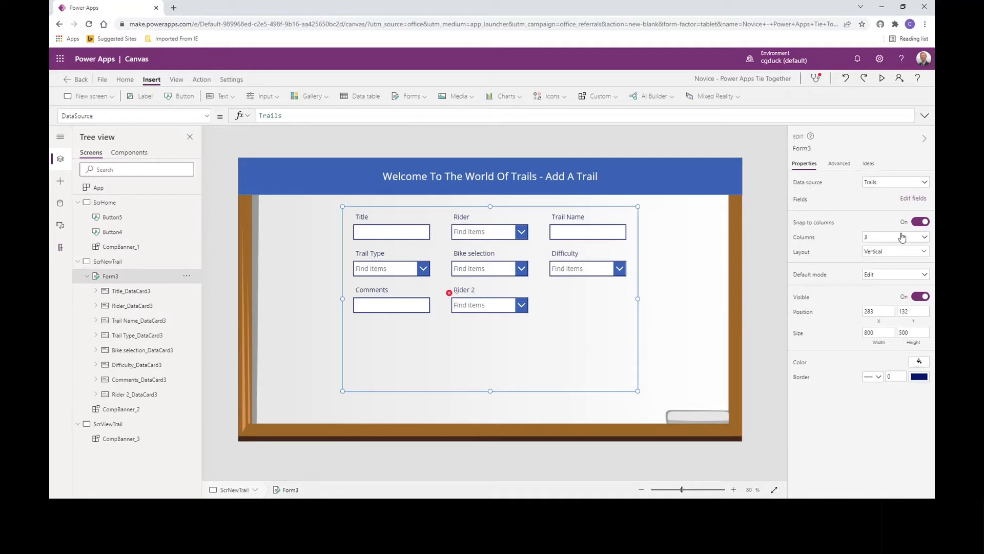
left_click(898, 239)
left_click(876, 259)
left_click(536, 334)
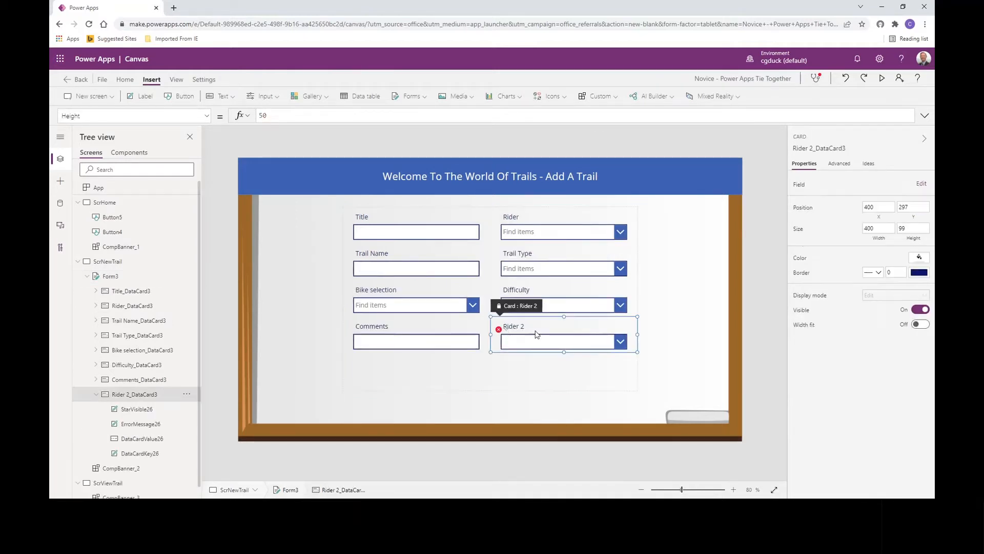
key("Delete")
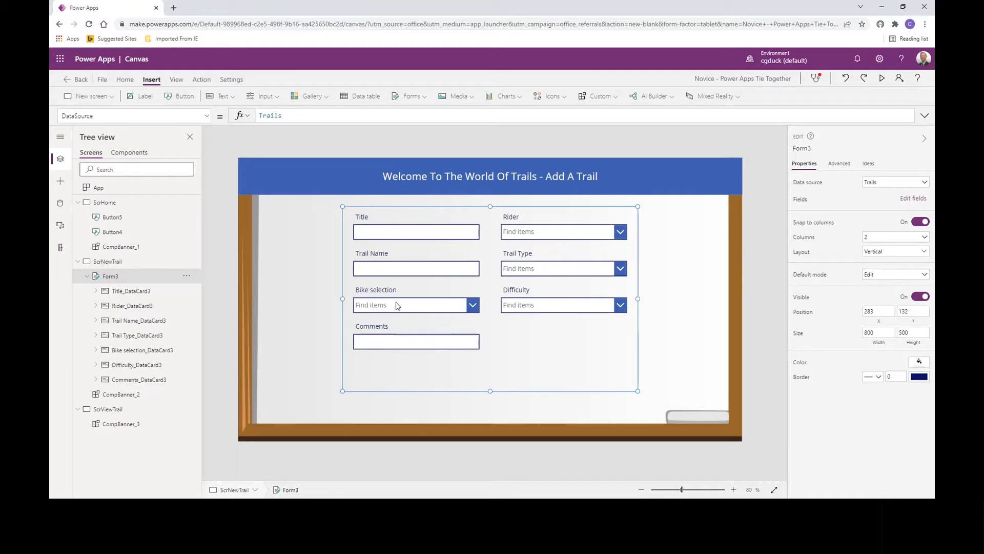
- Make the Comments text input on the form Multiline with a height of 150
left_click(414, 348)
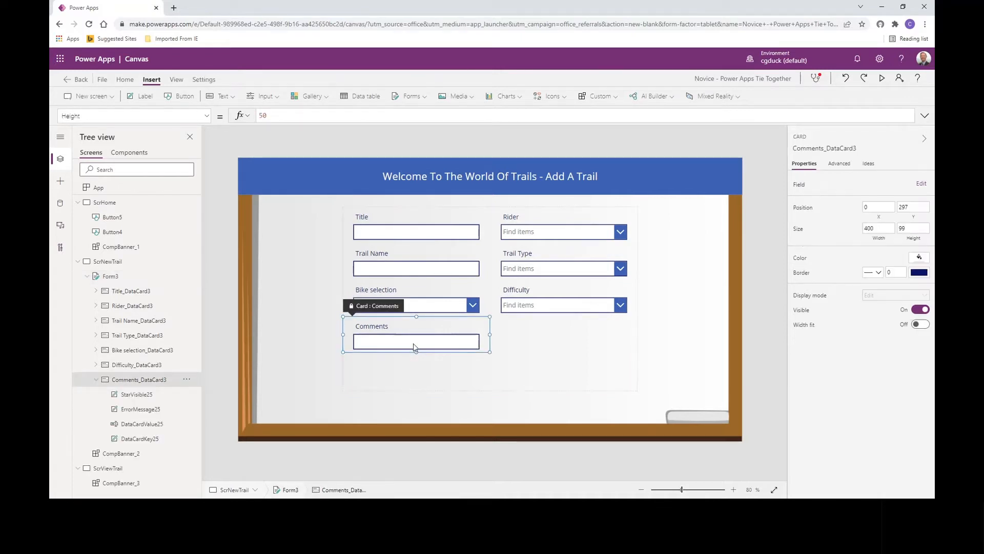
left_click(414, 346)
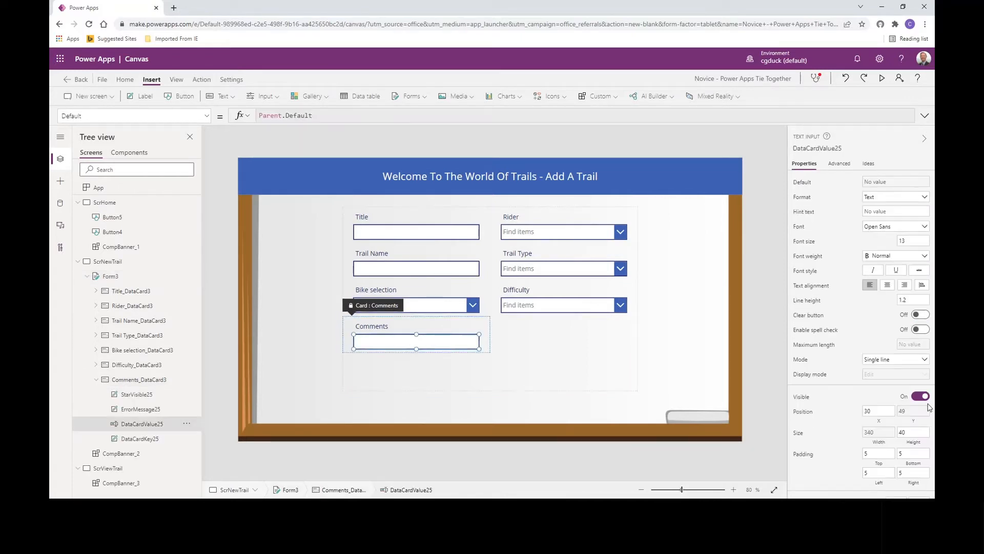
left_click(920, 359)
left_click(895, 372)
left_click(911, 432)
type("150")
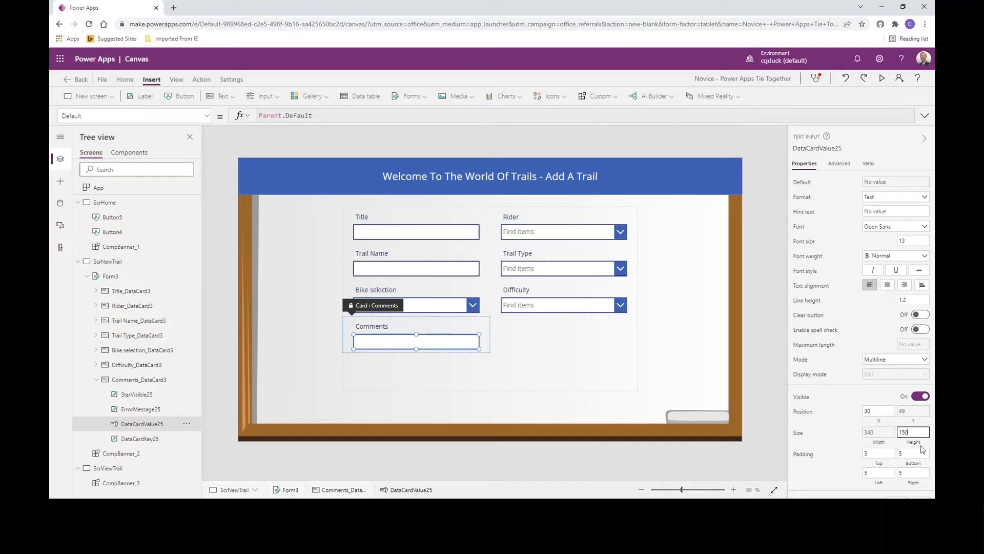
left_click(849, 441)
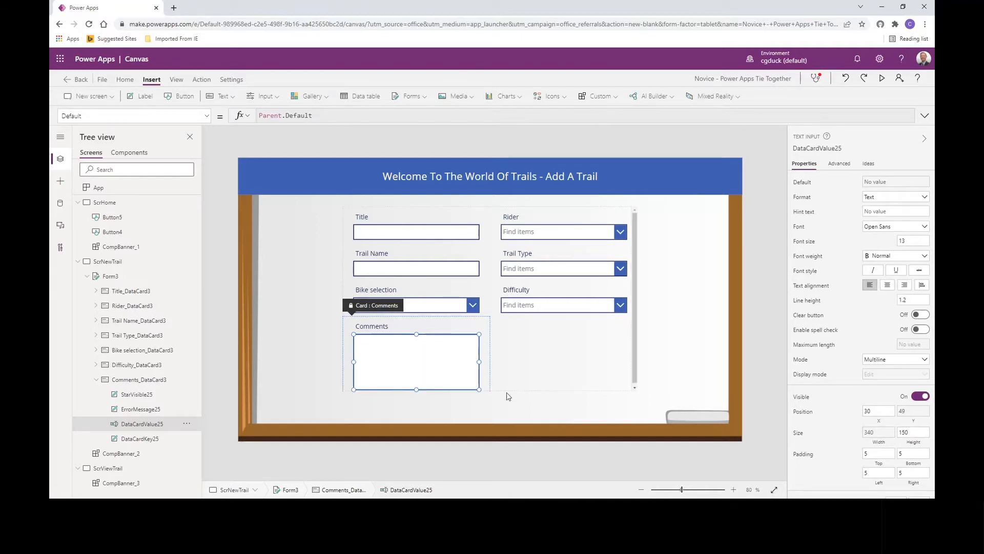
- Extend the new trail form downward to a height of about 522
left_click(547, 385)
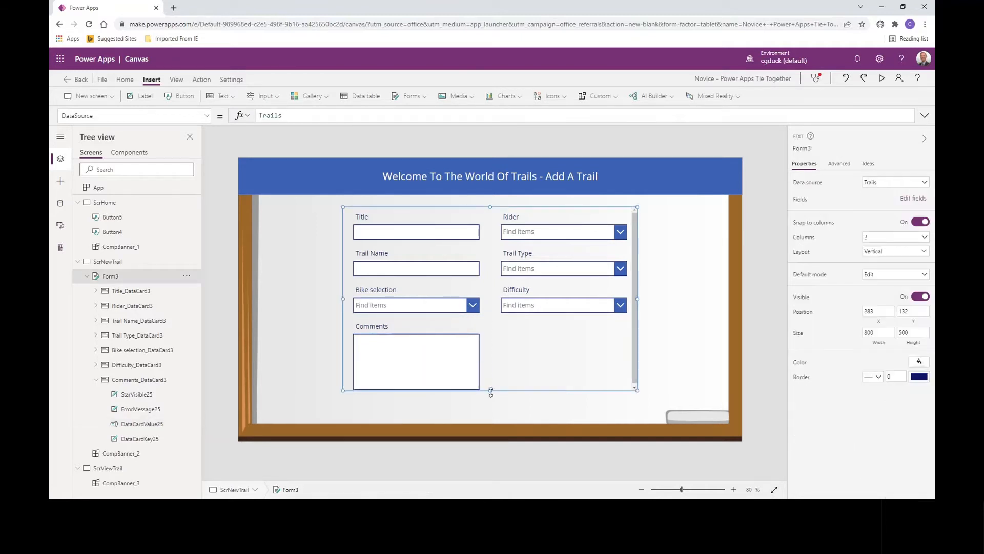
left_click_drag(490, 391, 490, 398)
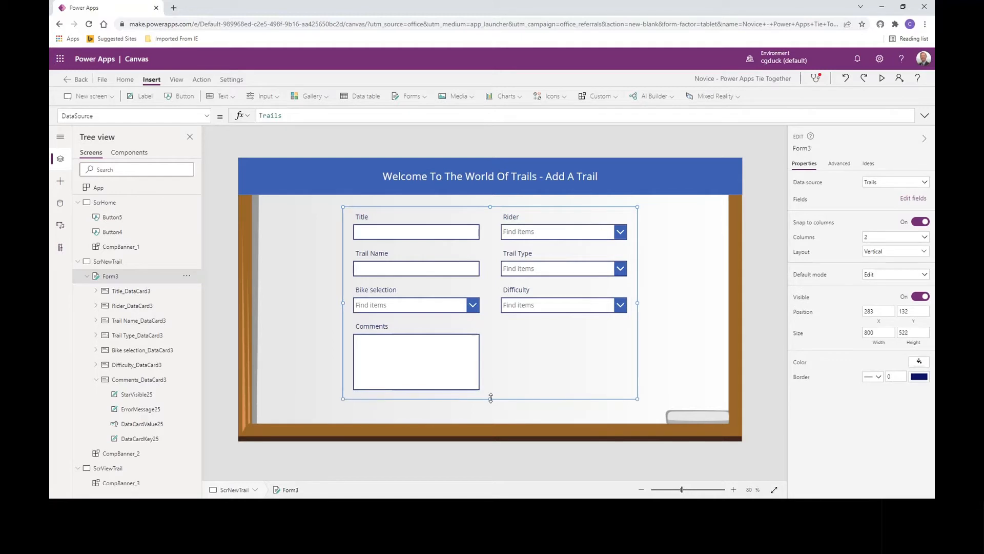
left_click(698, 344)
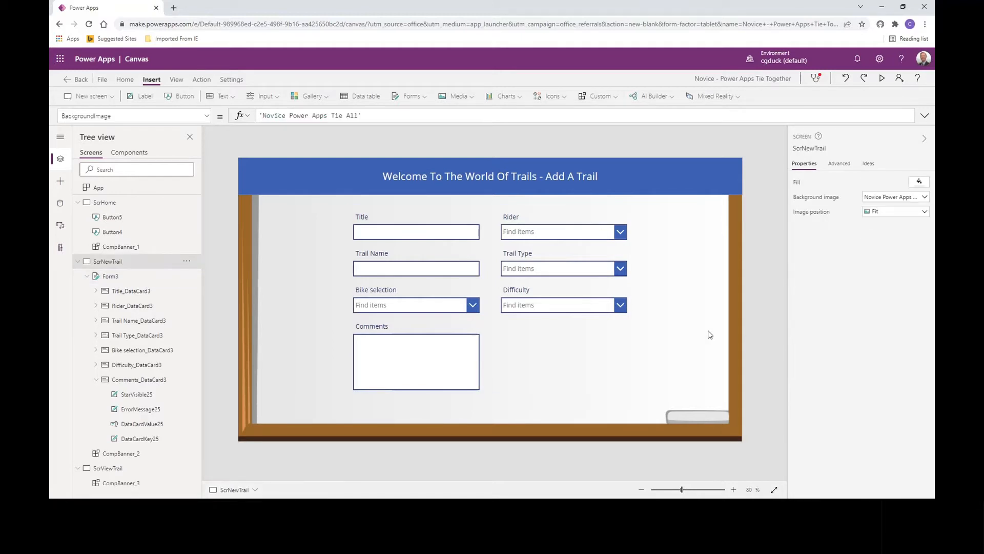
- Add a button centred below the form at about X 603, Y 675 and label it Submit
left_click(178, 99)
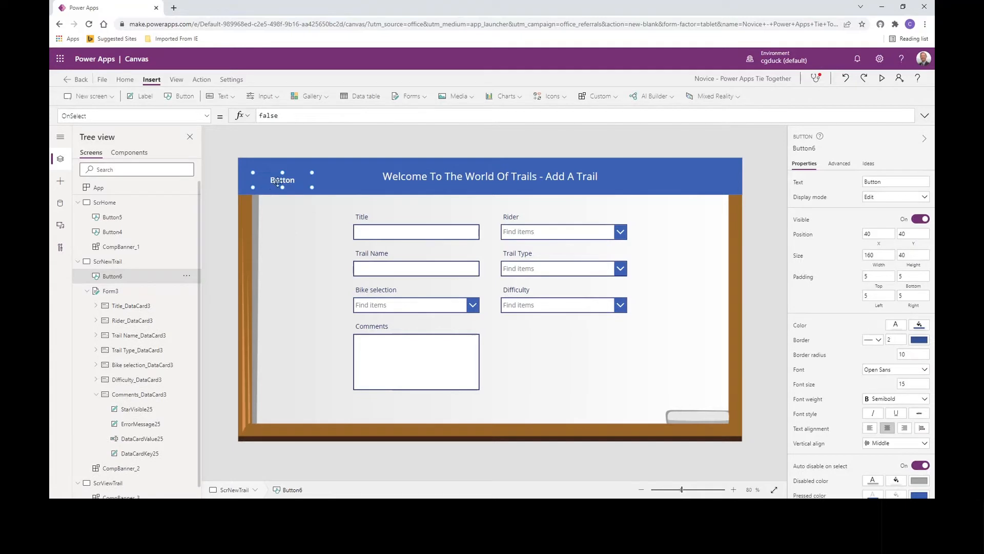
left_click_drag(272, 179, 487, 417)
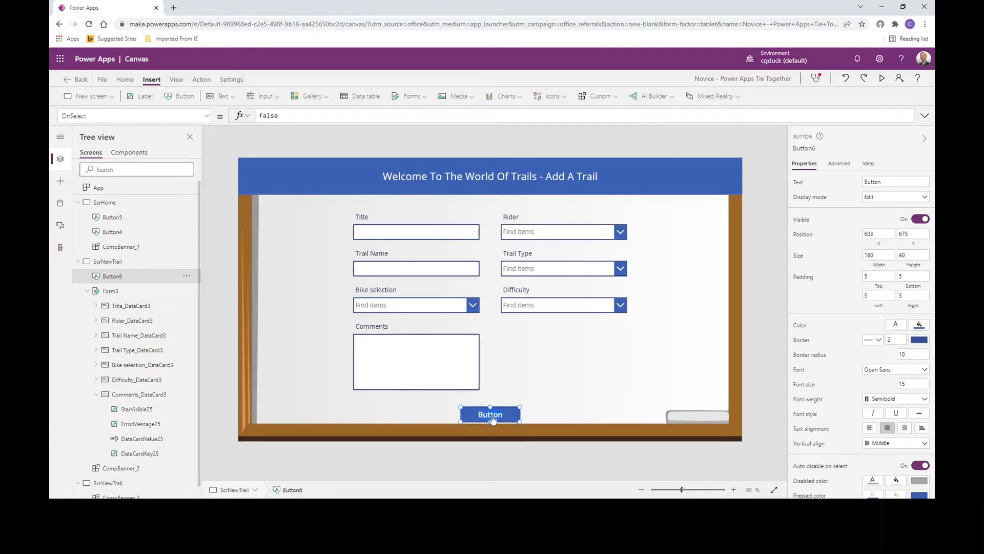
type("bmit")
- Show the new trail form's OnSuccess property and clear its default formula
left_click(552, 391)
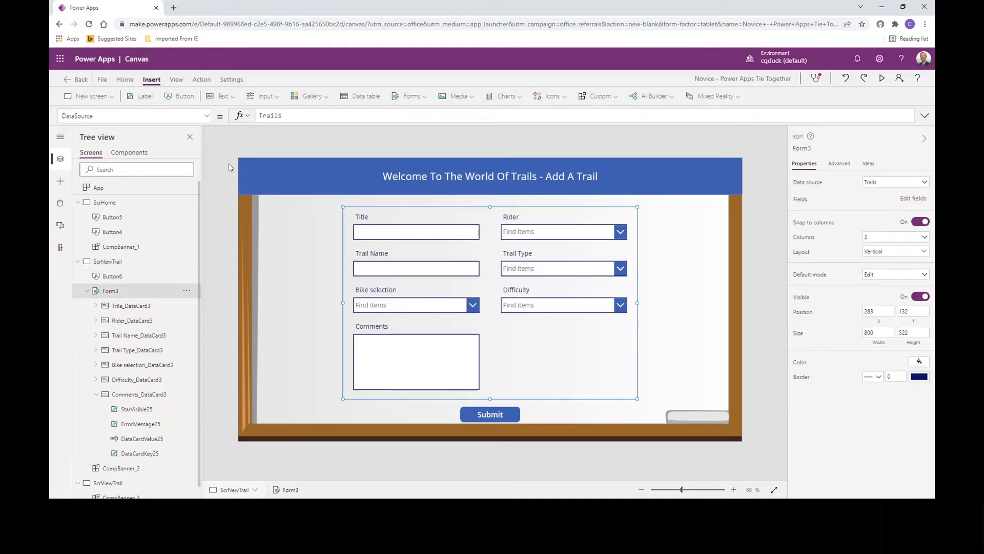
left_click(206, 116)
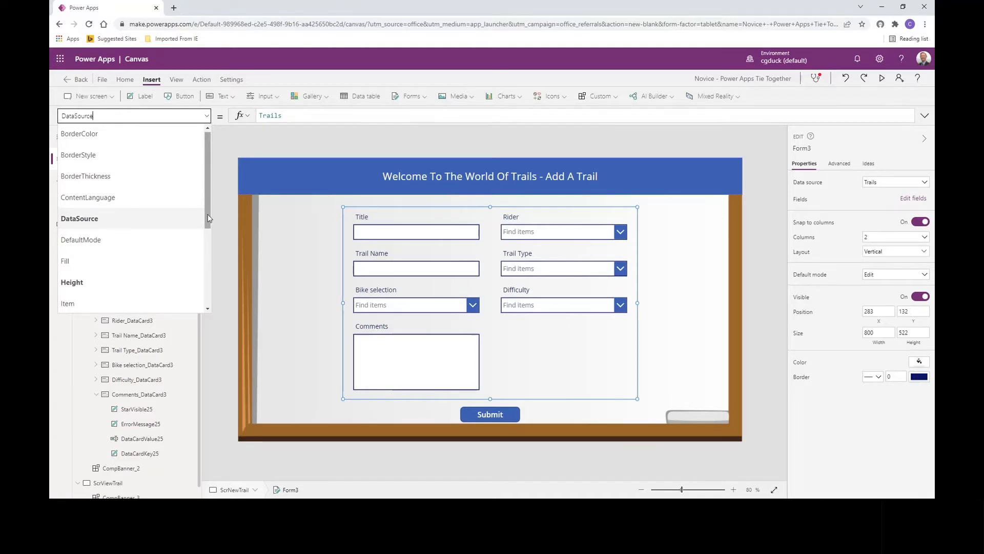
double_click(140, 116)
type("Onc")
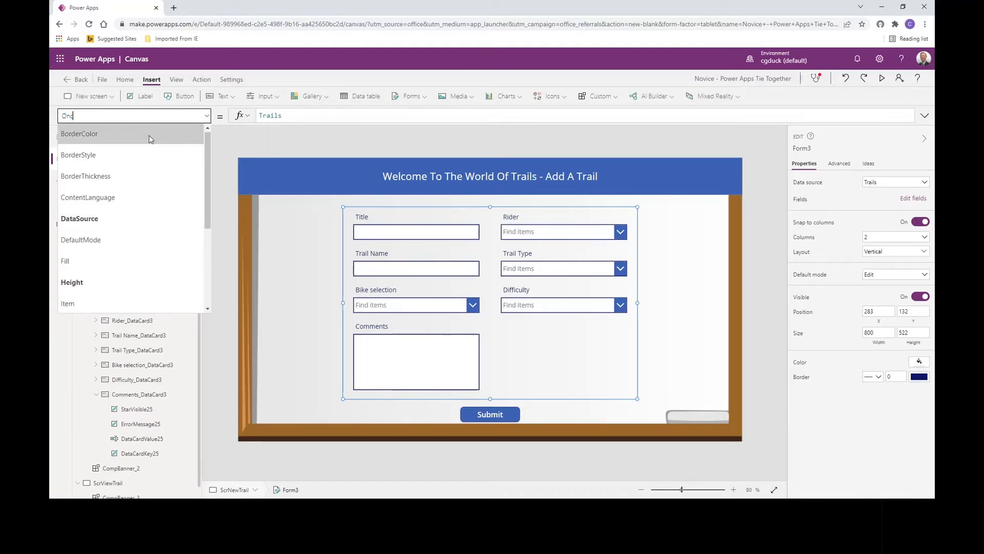
type("Success")
key("Return")
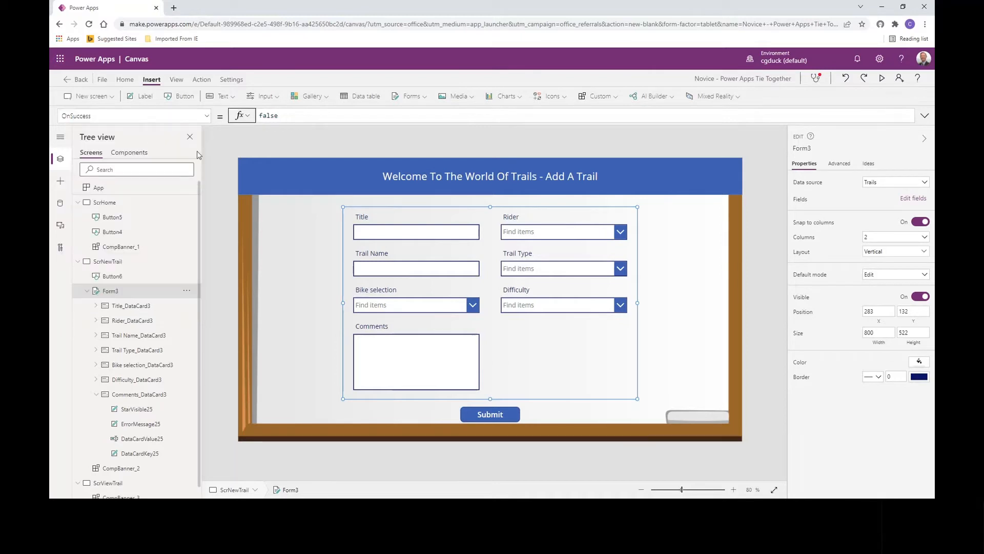
left_click(294, 116)
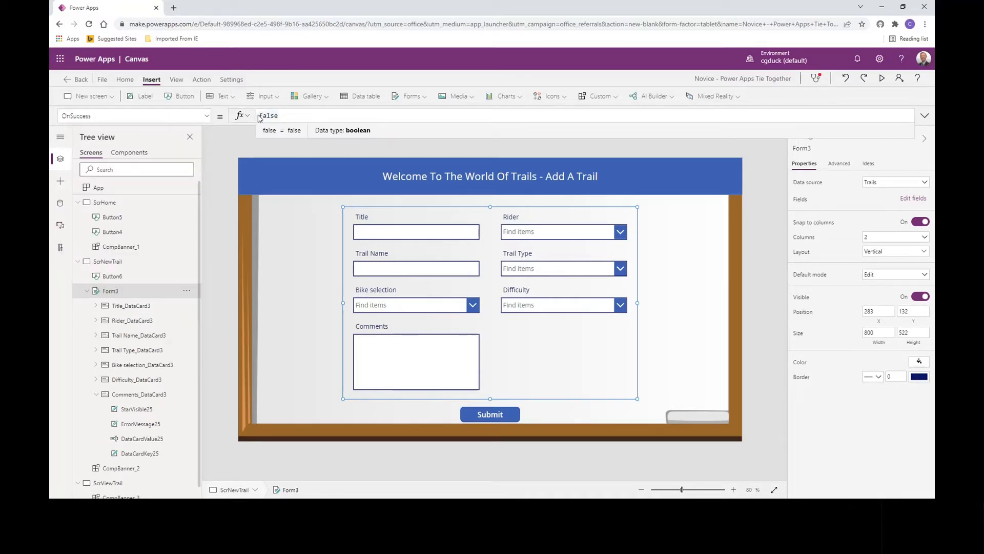
key("BackSpace")
key("BackSpace")
key("BackSpace")
key("BackSpace")
key("BackSpace")
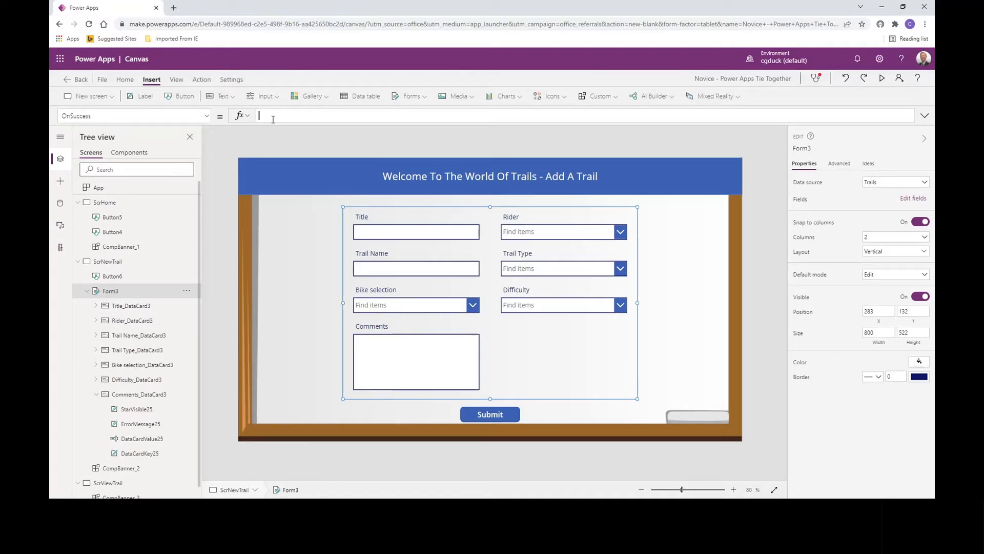
- Enter Navigate(ScrViewTrail,ScreenTransition.None); as the form's OnSuccess formula
type("Navigate(")
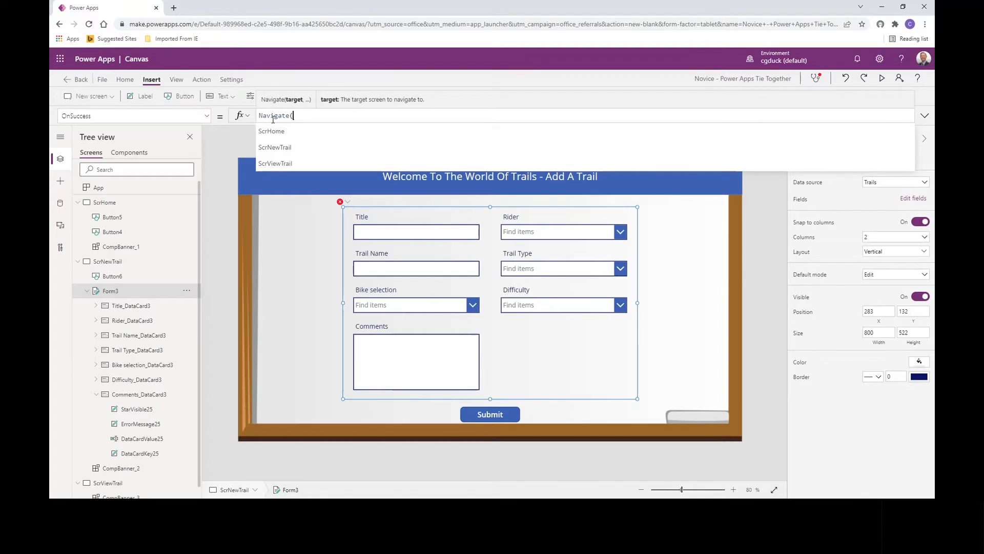
key("Down")
key("Down")
key("Tab")
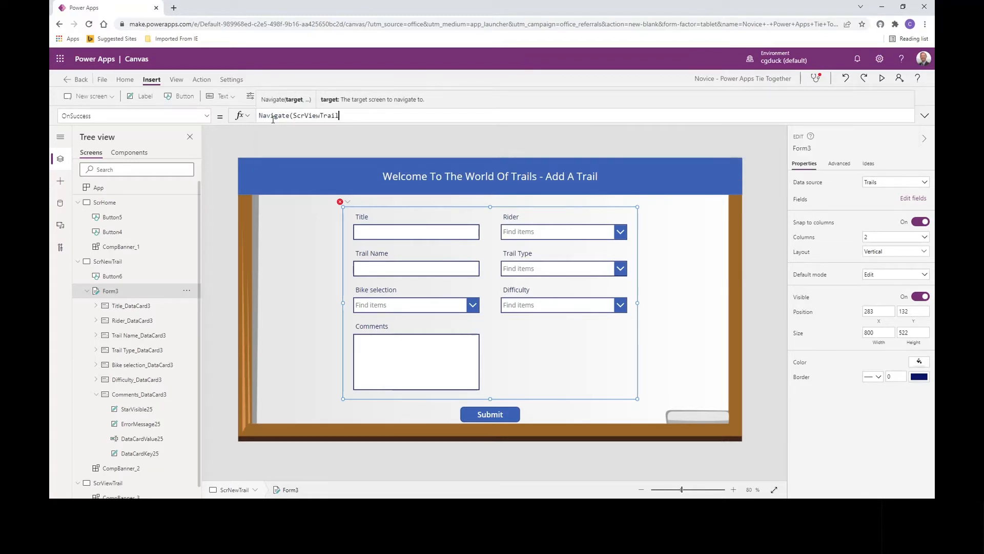
type(",")
key("Down")
key("Down")
key("Down")
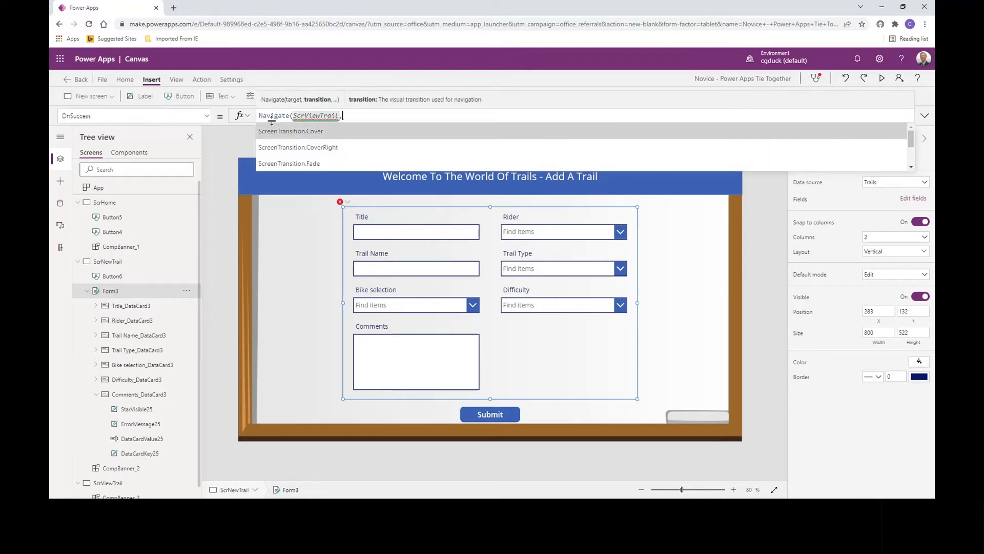
key("Tab")
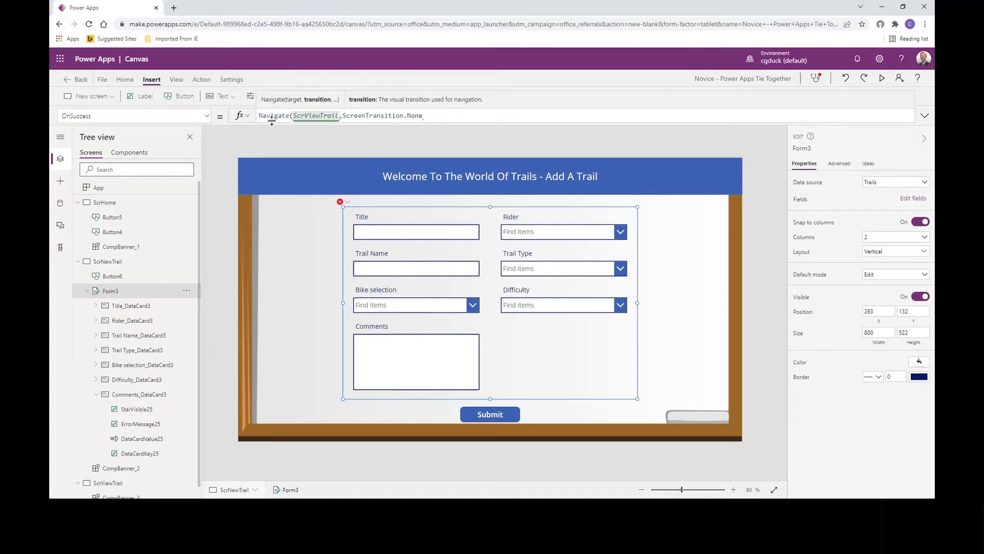
type(");")
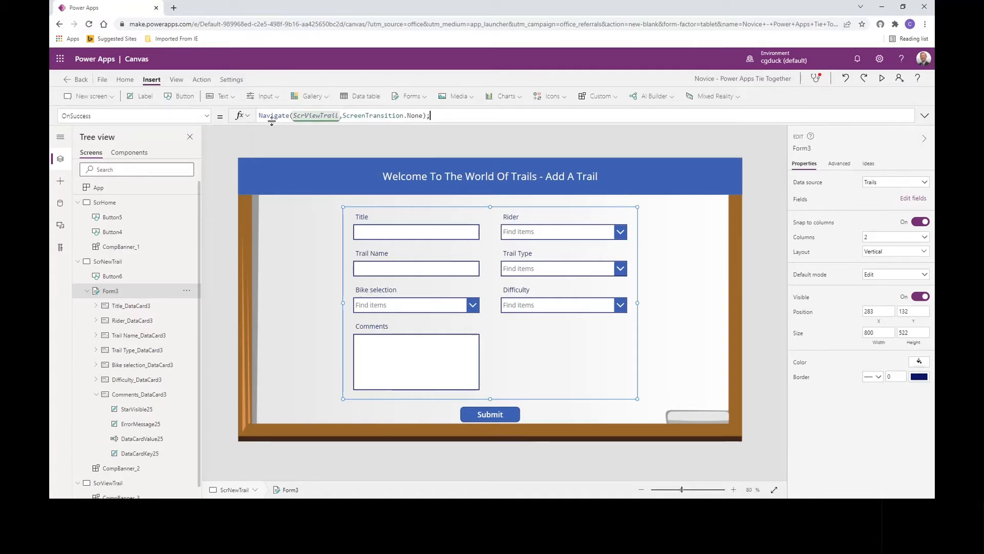
- Add the line Set(varAdd,true); to the form's OnSuccess formula, followed by a new line
key("shift+Return")
type("Set(")
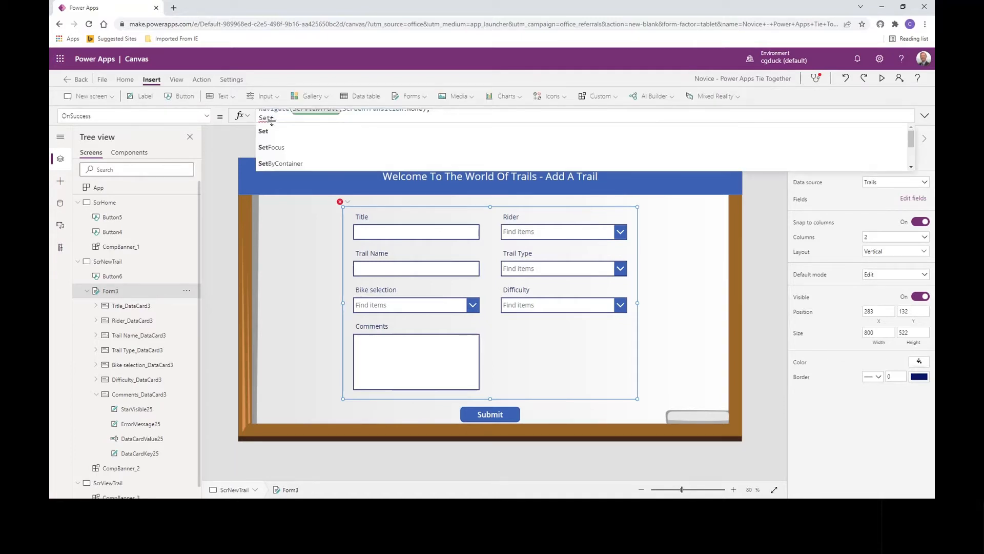
type("varAdd")
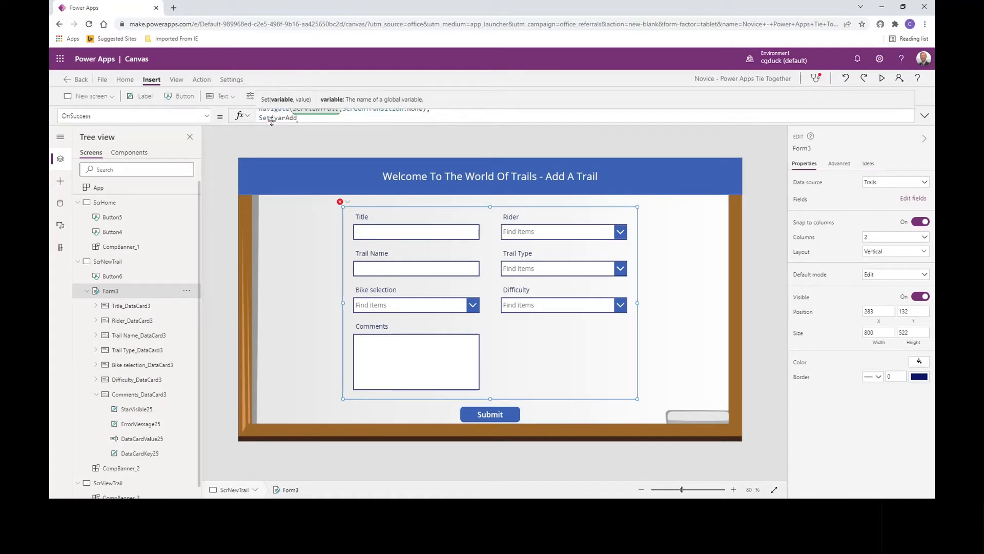
type(",")
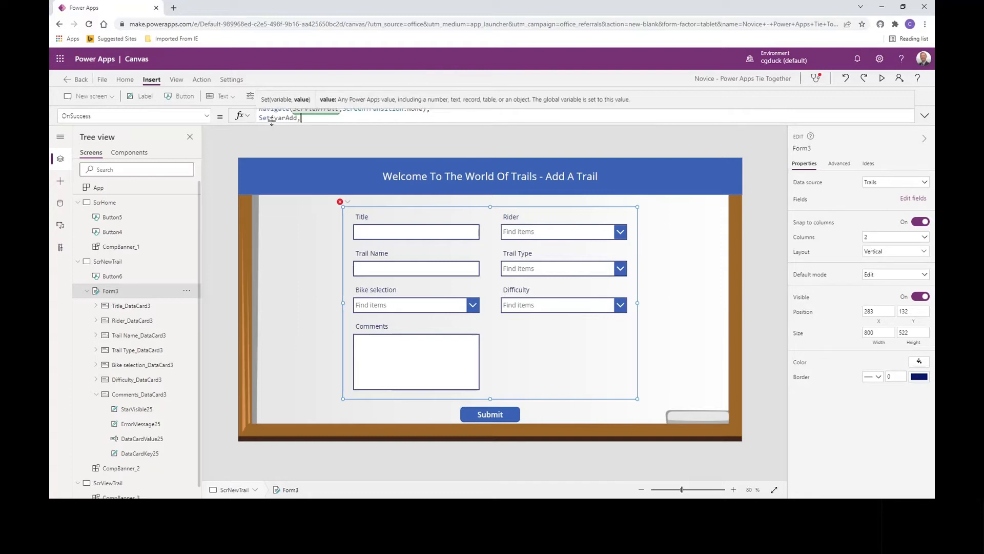
type("tru")
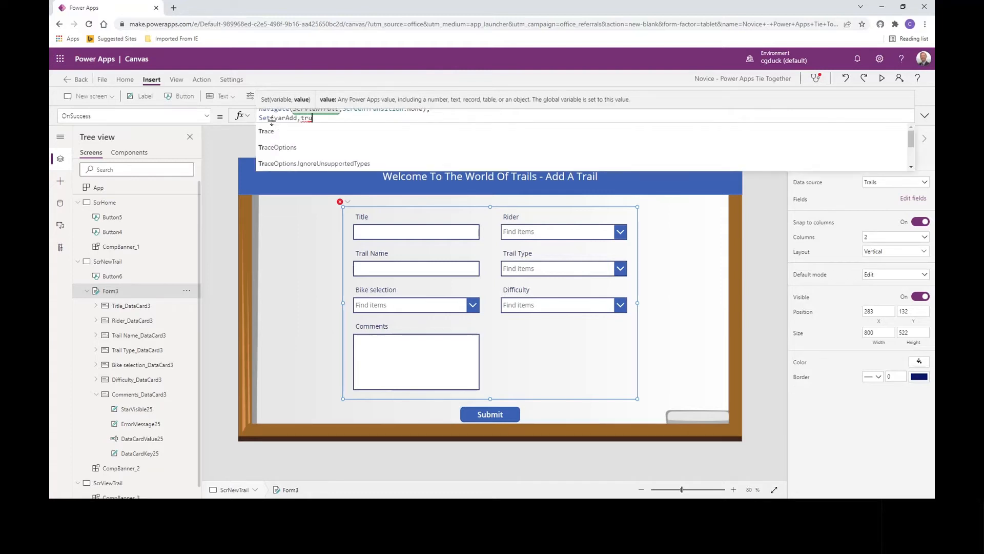
type("e)")
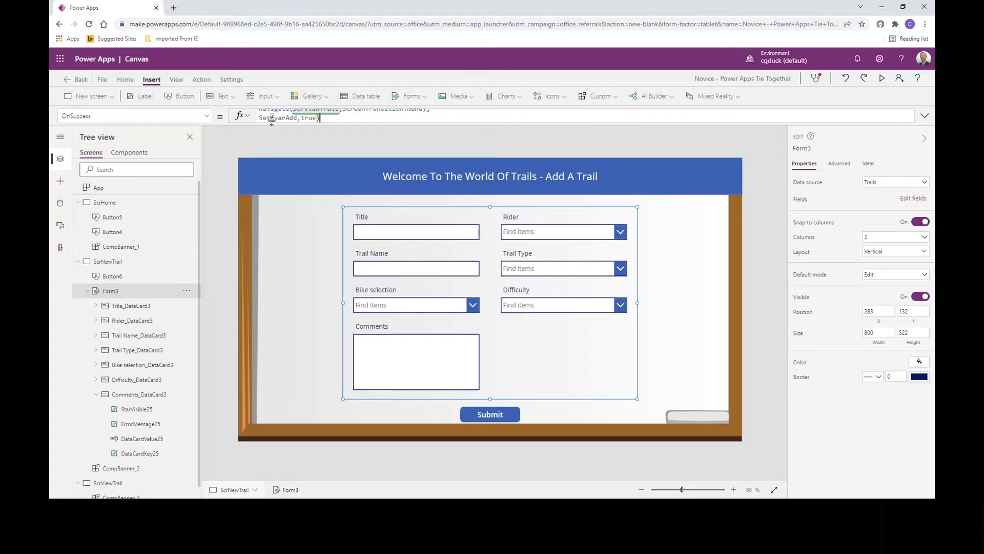
type(";")
key("shift+Return")
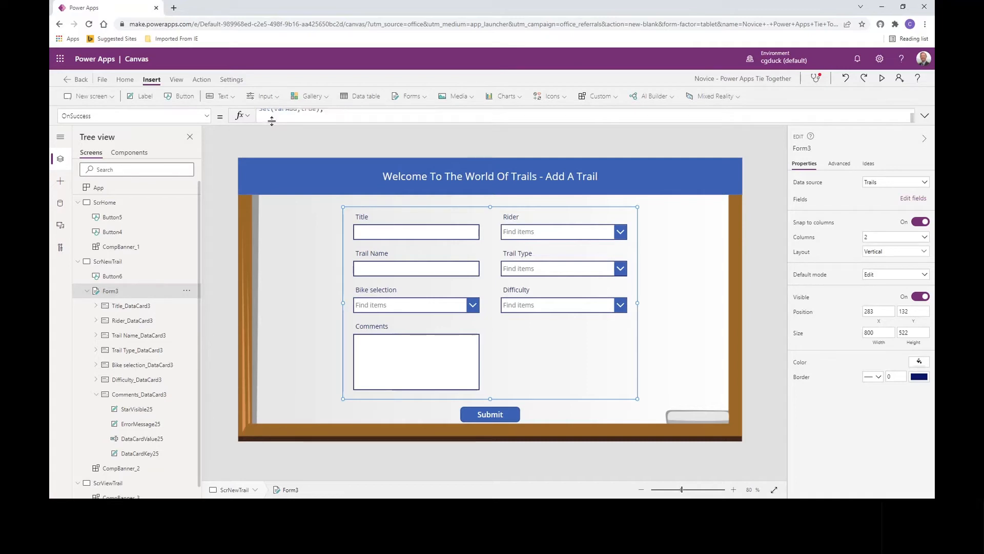
type("Set(")
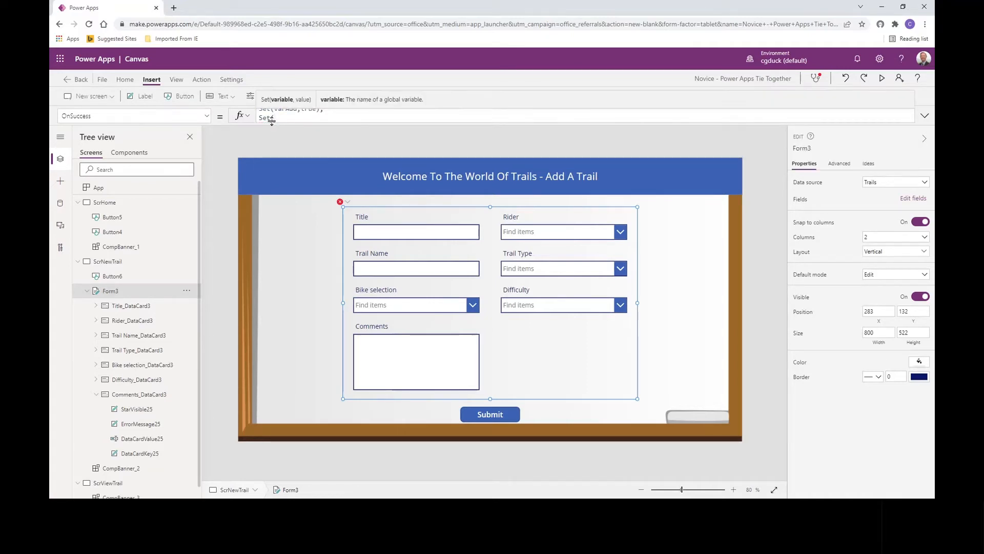
key("BackSpace")
key("BackSpace")
key("BackSpace")
key("BackSpace")
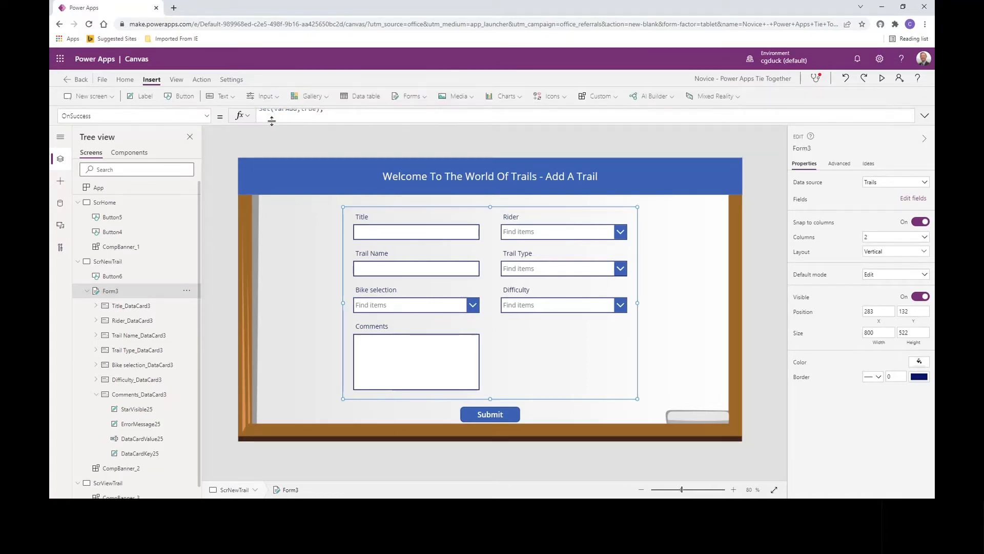
- Finish the form's OnSuccess formula with the line NewForm(Form3)
type("NewForm(")
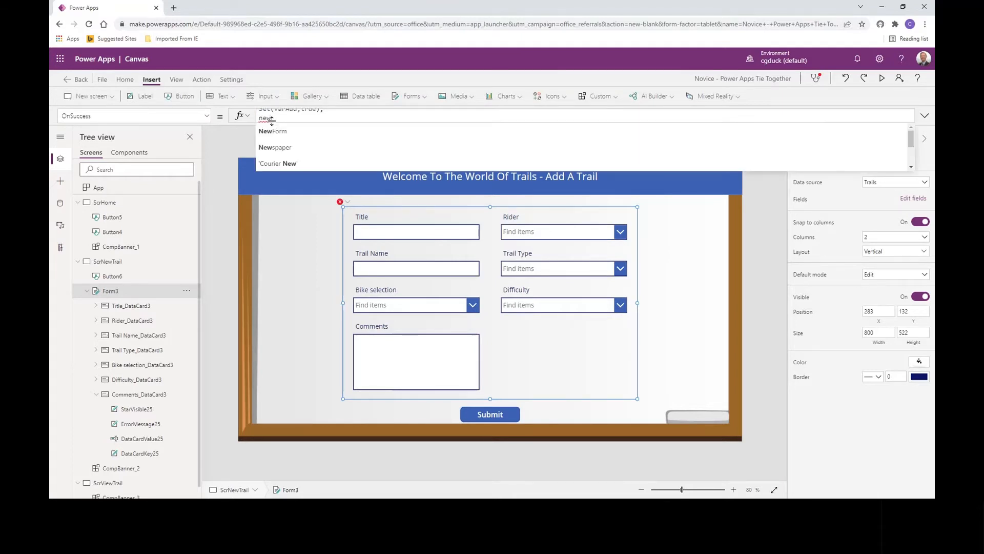
type("Form3")
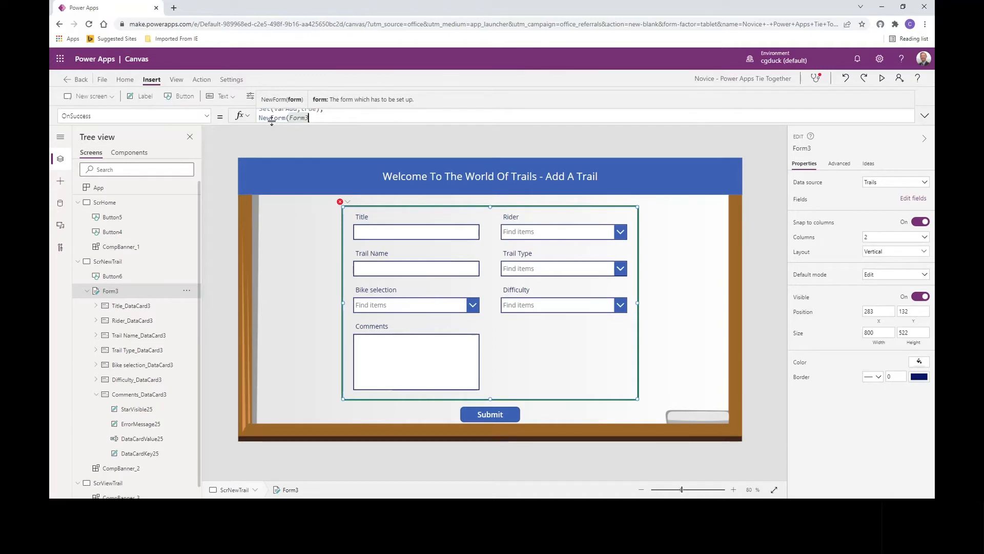
type(")")
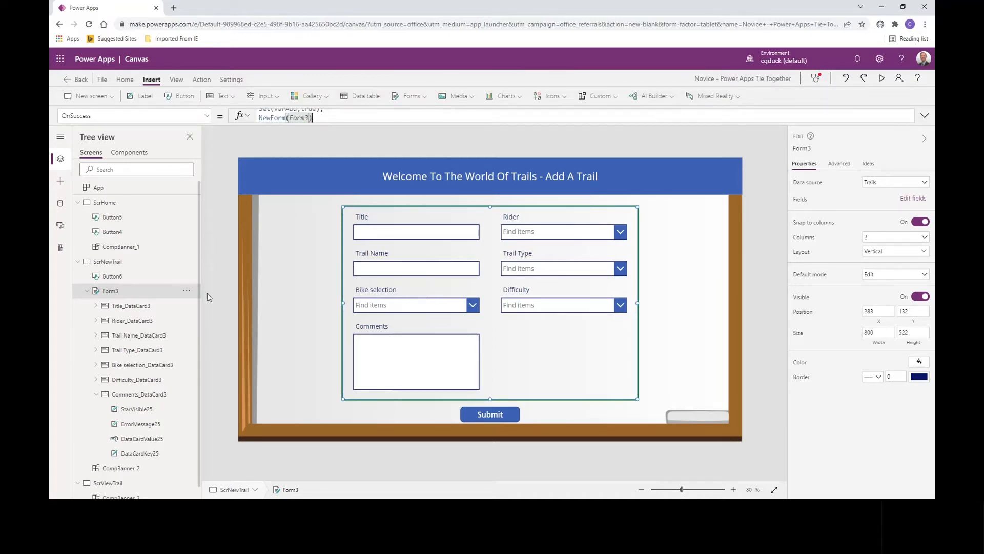
- Rename the form Form3 as FrmNewTrail
left_click(187, 291)
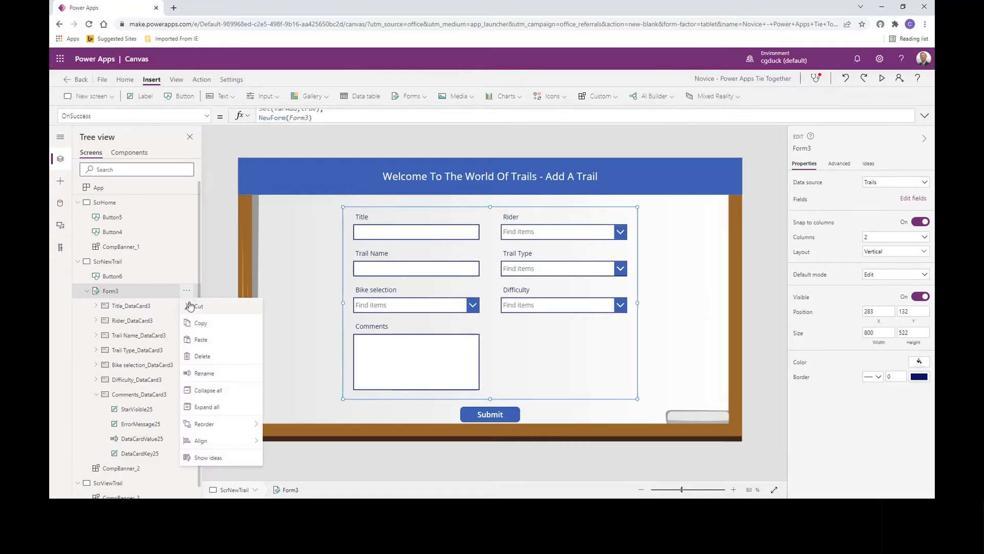
left_click(198, 374)
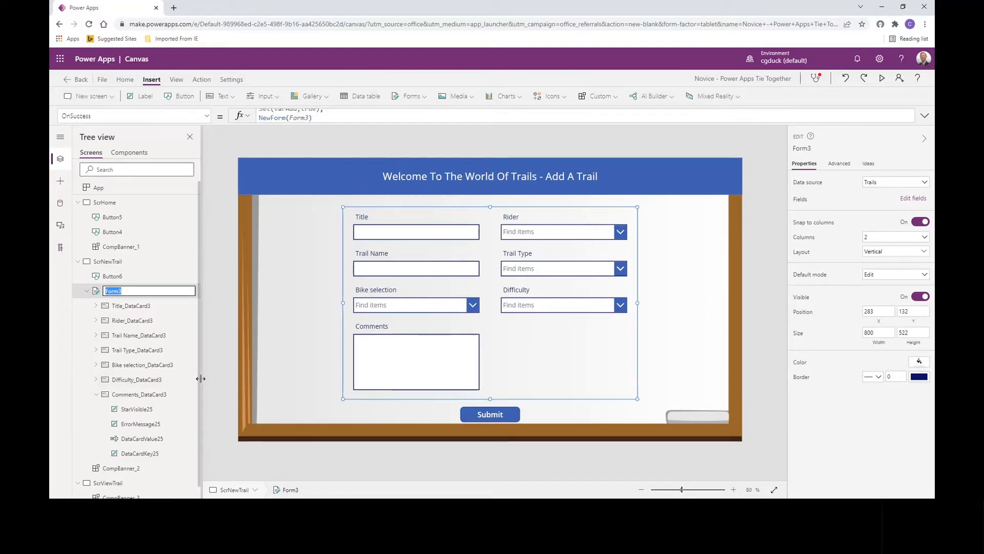
type("FrmNewTrail")
left_click(211, 320)
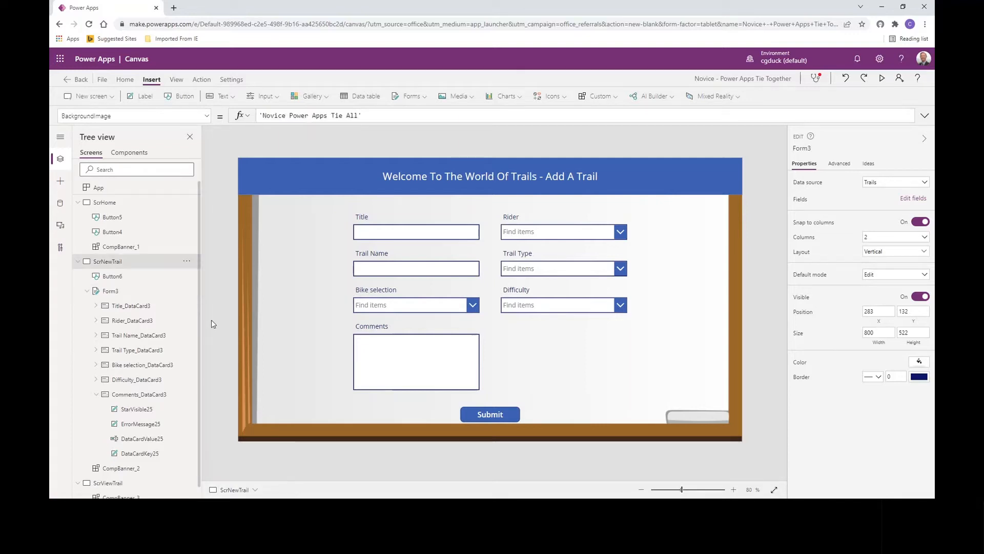
- Complete the OnSelect formula of the Add Trail button on ScrHome with NewForm(FrmNewTrail)
left_click(102, 201)
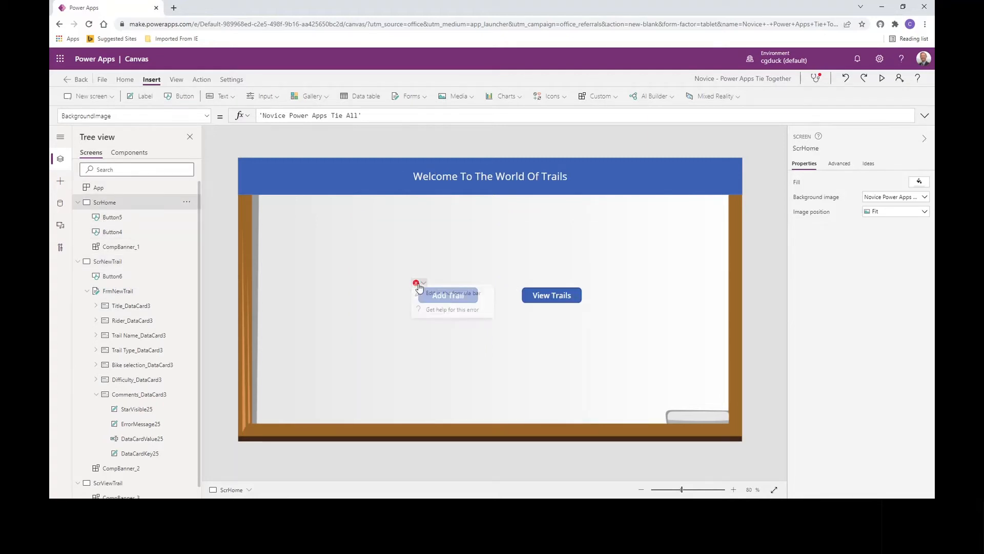
left_click(422, 289)
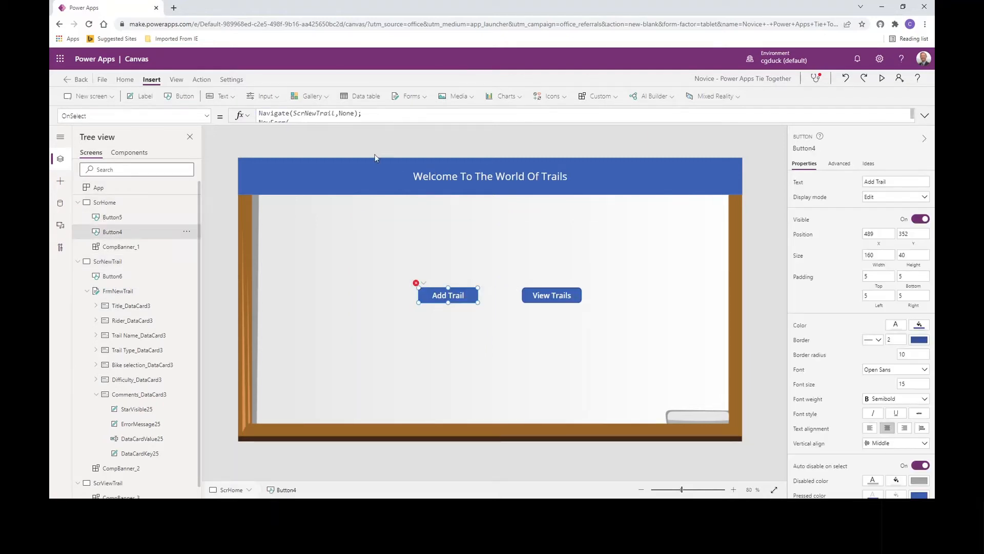
left_click(380, 122)
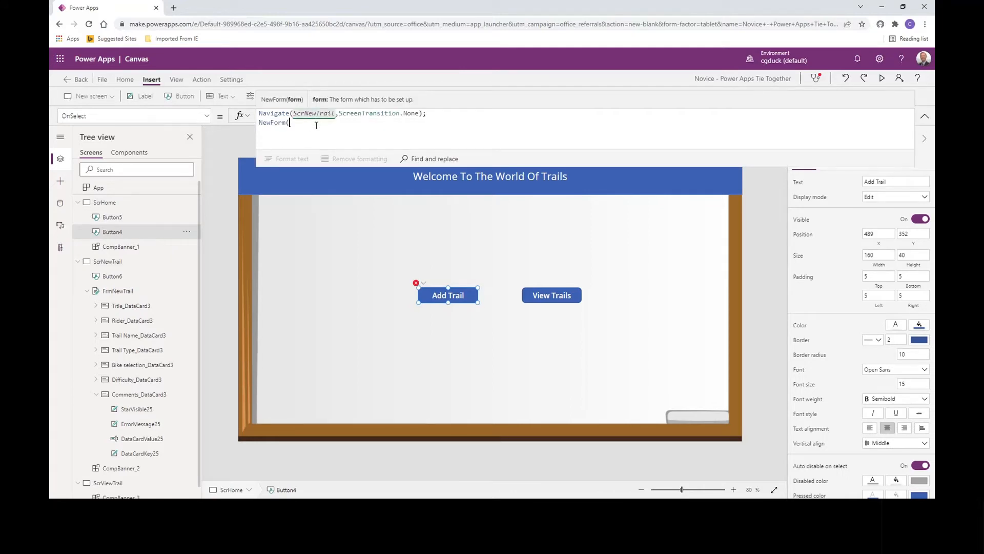
type("FrmNewTrail")
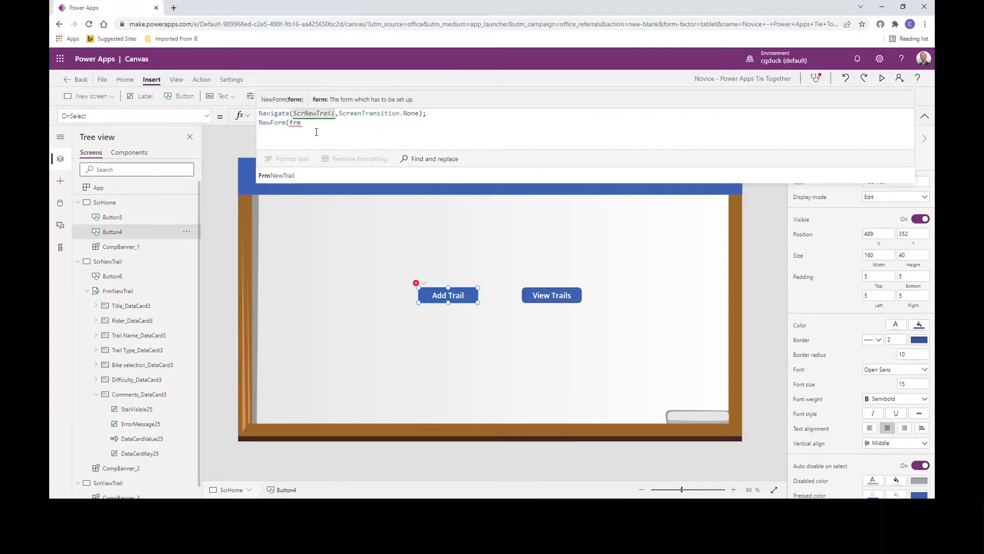
type(")")
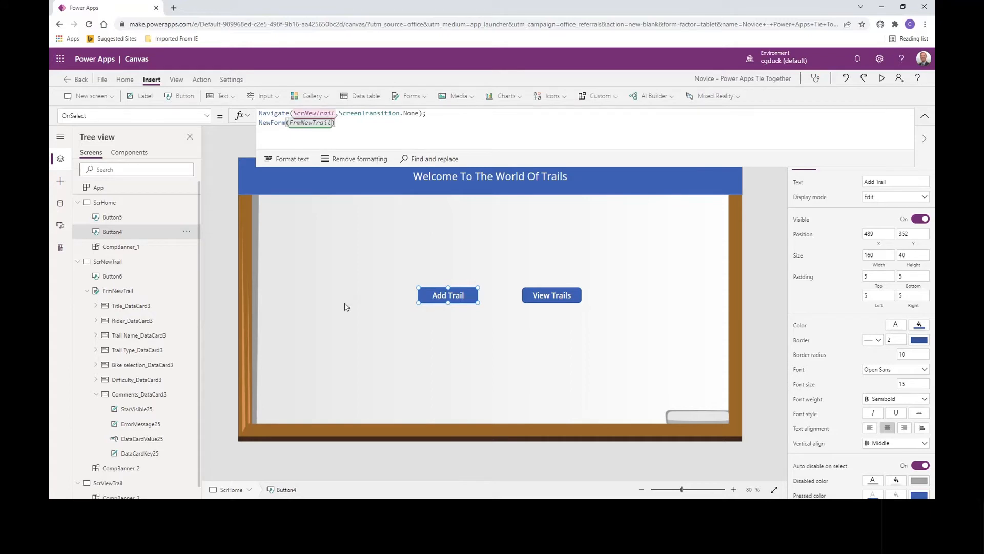
- Set the OnSelect formula of the Submit button on ScrNewTrail to SubmitForm(FrmNewTrail)
left_click(77, 203)
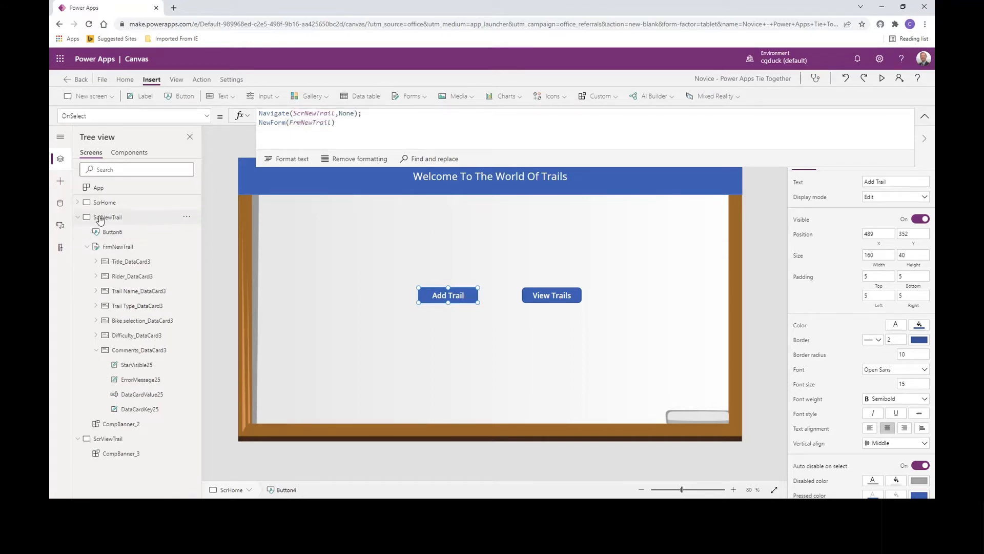
left_click(100, 217)
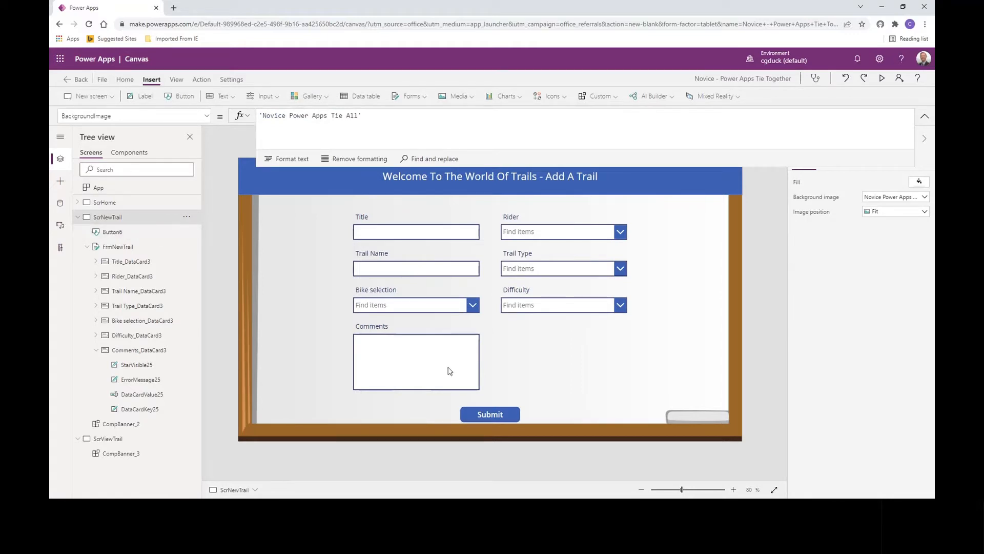
left_click(485, 413)
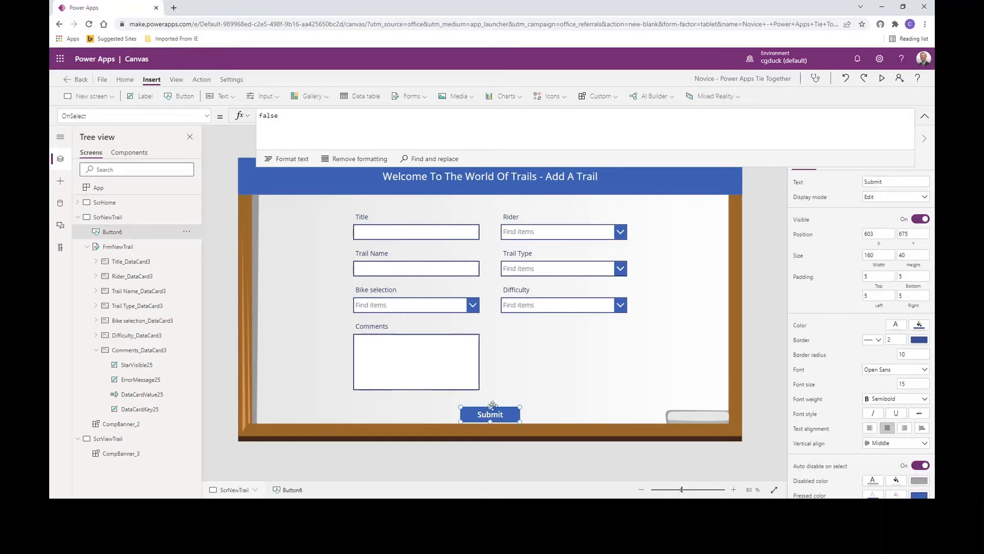
double_click(268, 115)
type("submitForm(")
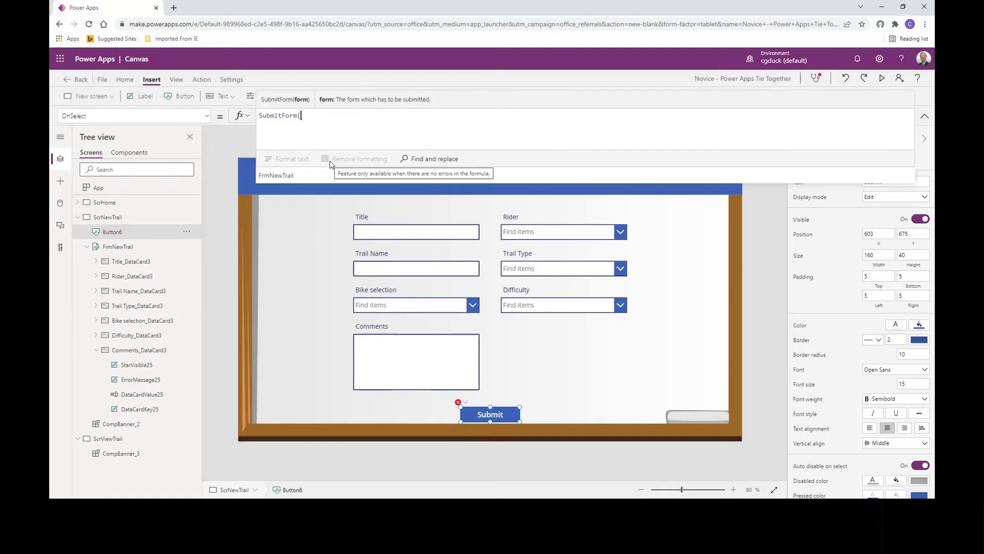
key("Tab")
type(")")
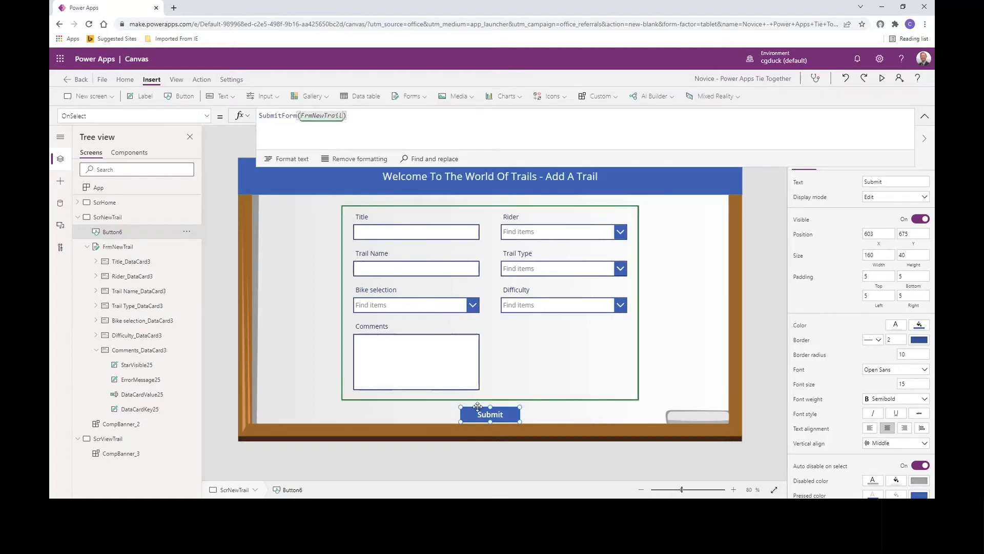
left_click(598, 384)
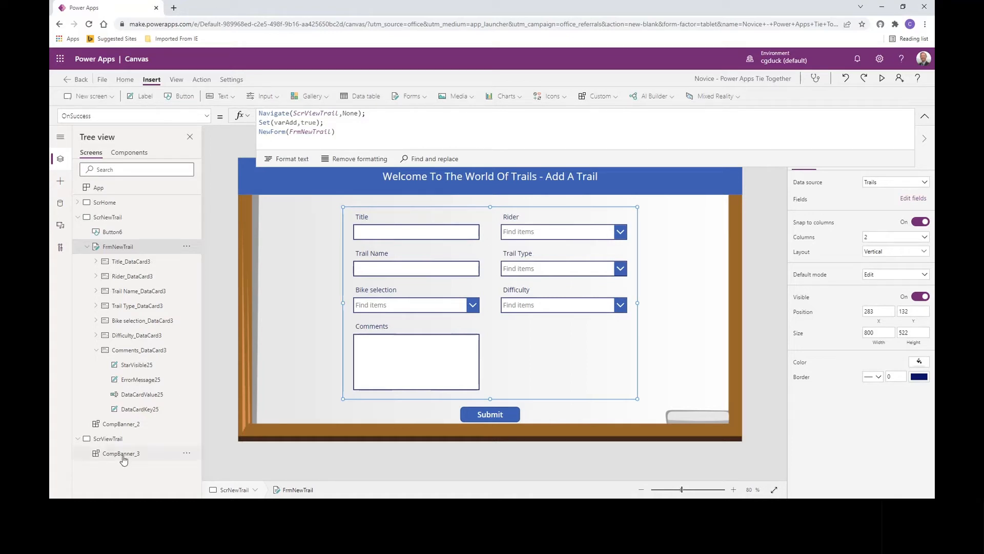
- Set the BackgroundImage of ScrViewTrail to 'Novice Power Apps Tie All'
left_click(77, 217)
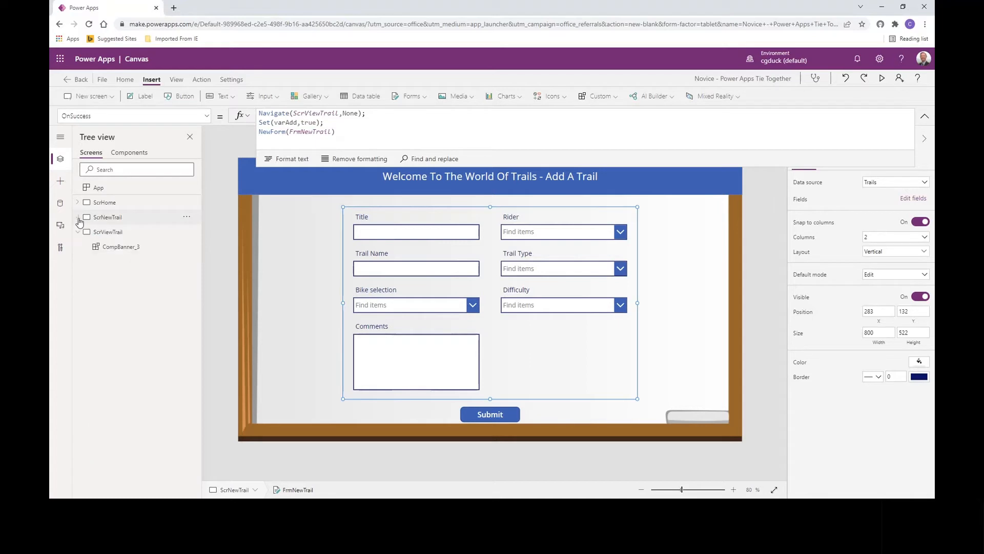
left_click(106, 233)
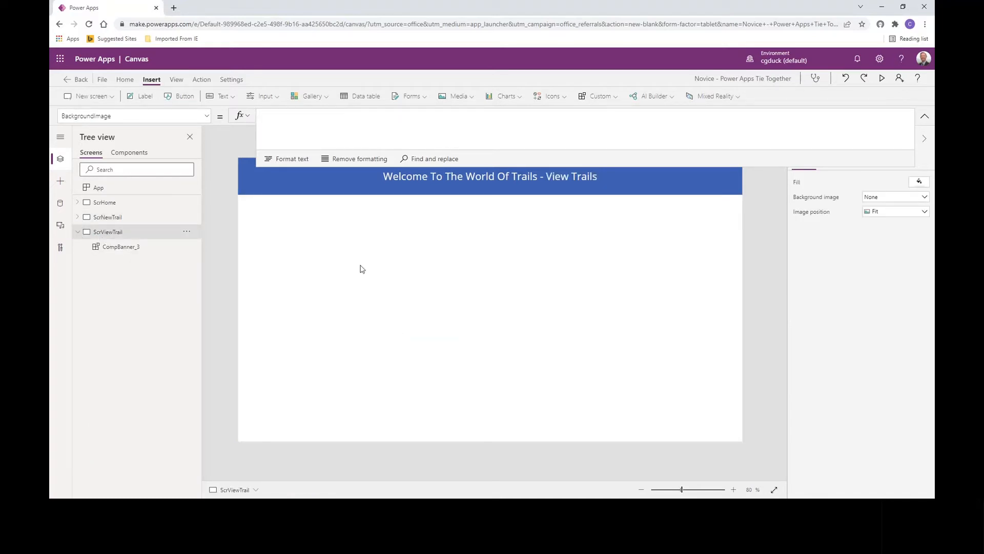
left_click(282, 120)
type("nov")
key("Tab")
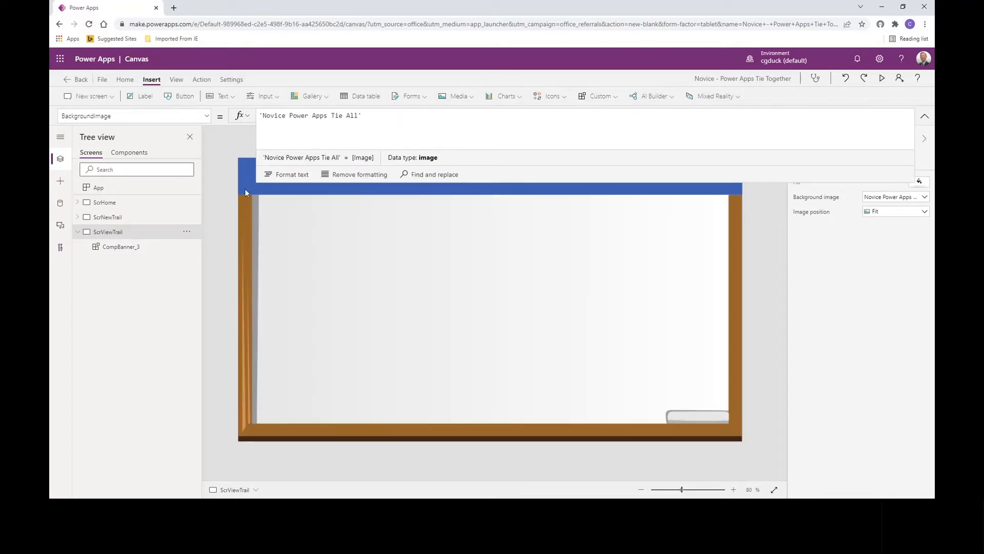
left_click(925, 116)
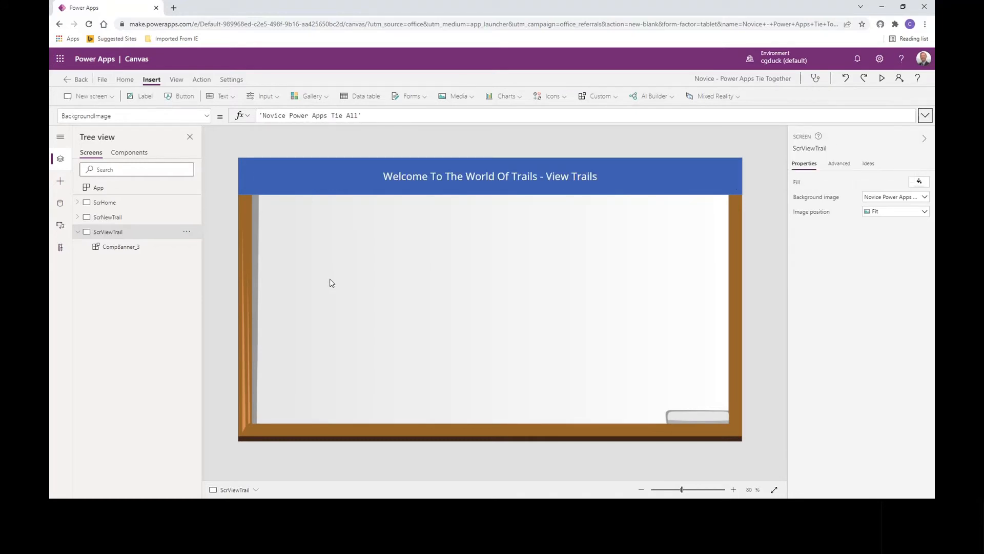
- Insert a vertical gallery on ScrViewTrail, placed directly below the banner at about X 43, Y 100 and stretched to about 616 high
left_click(310, 97)
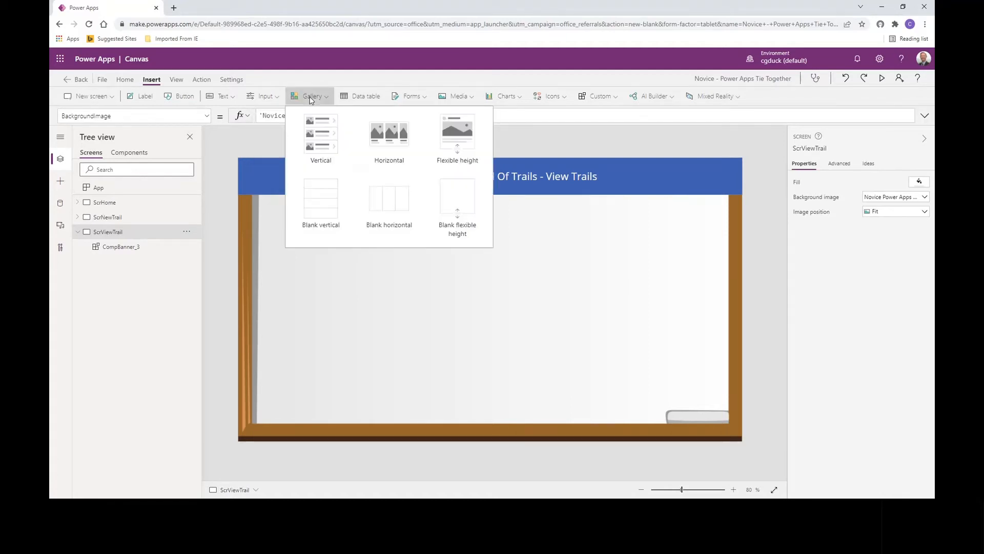
left_click(330, 155)
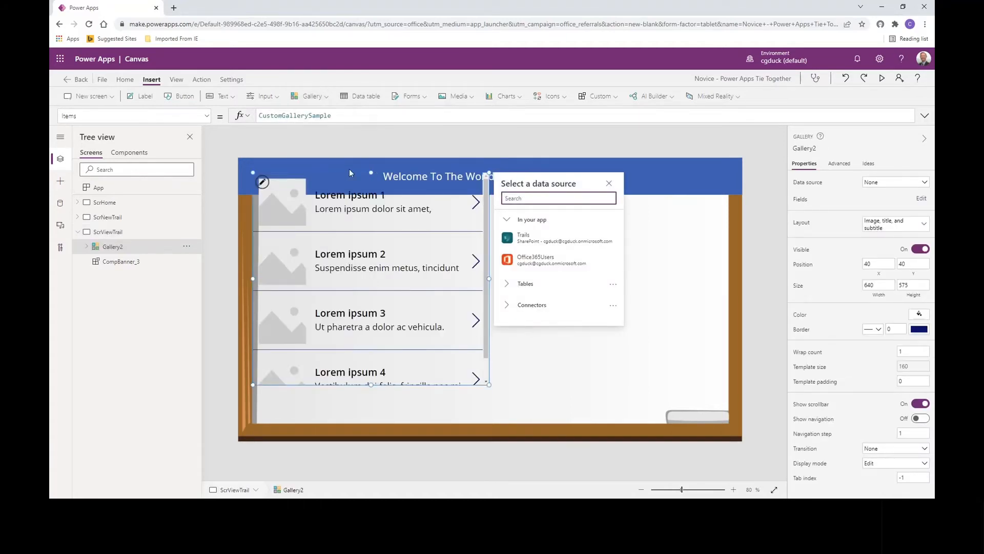
left_click_drag(351, 176, 352, 200)
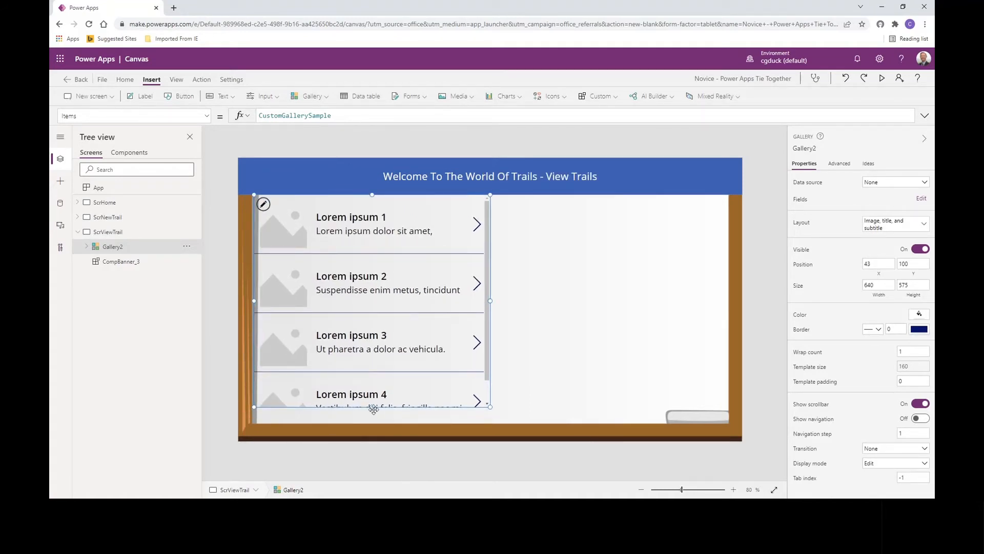
left_click_drag(373, 408, 372, 422)
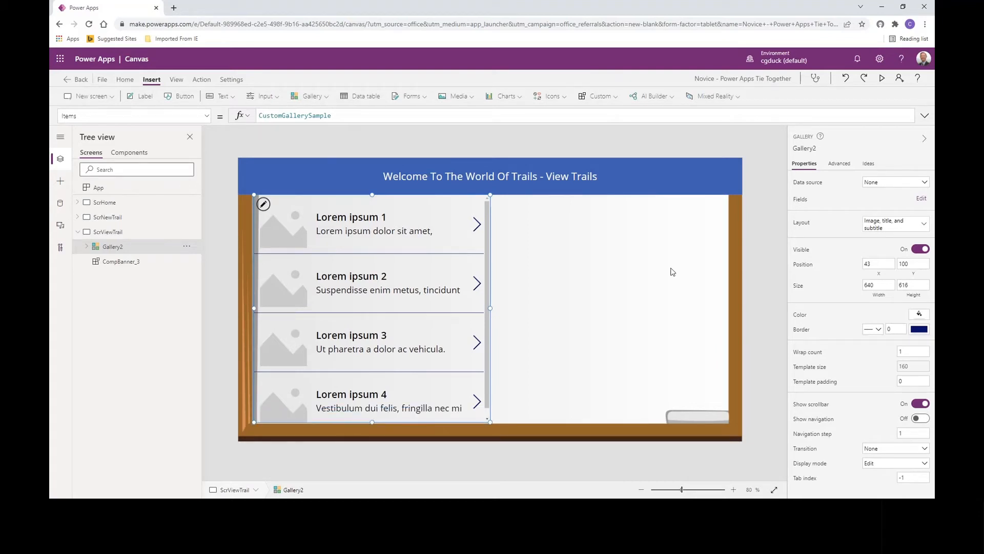
- Give the gallery the Title layout and connect it to the Trails data source
left_click(925, 224)
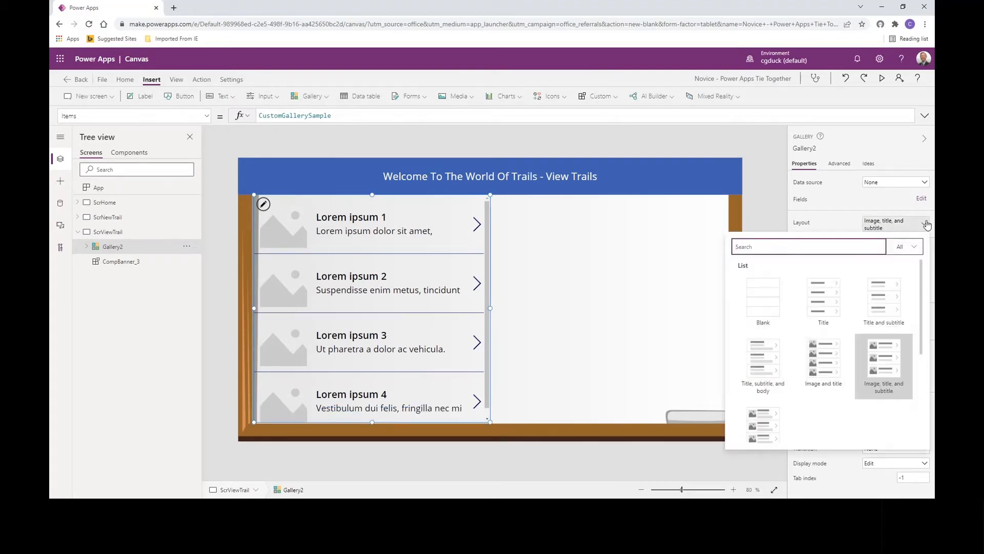
left_click(827, 304)
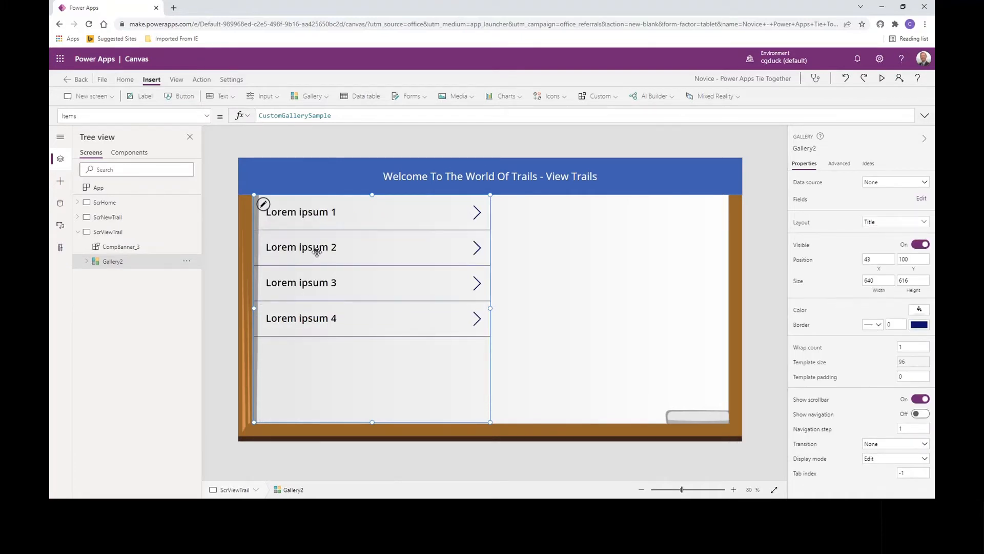
left_click(877, 186)
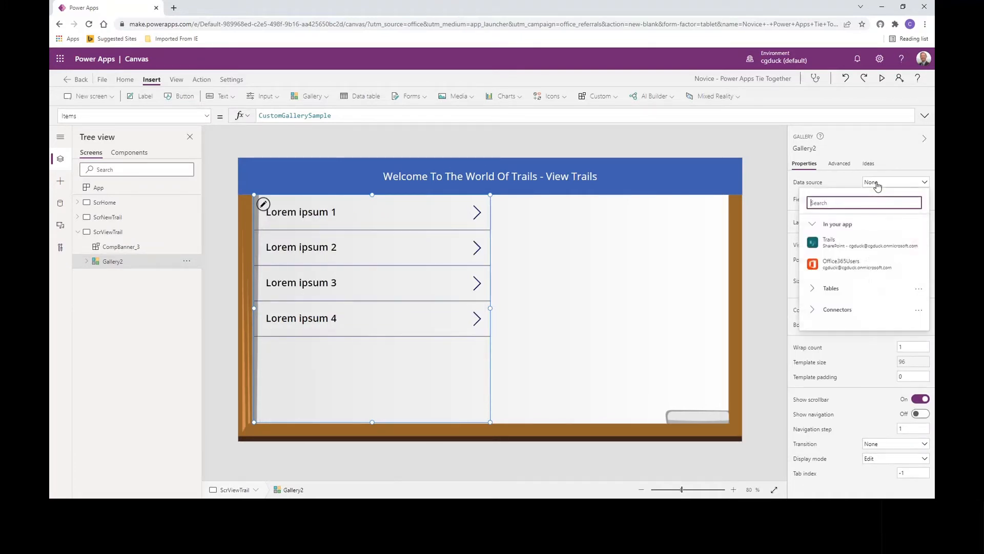
left_click(844, 242)
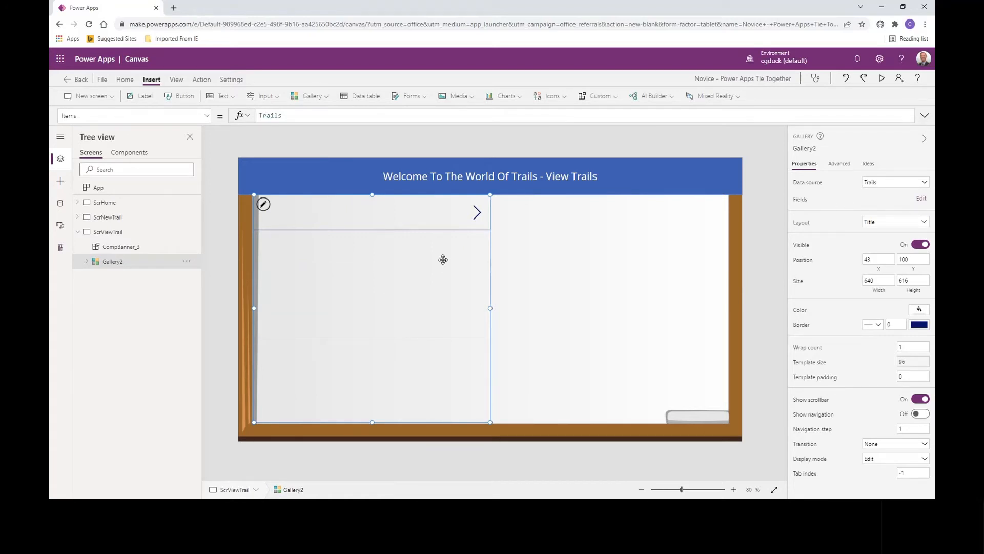
- Lower the gallery's upper edge to about Y 208, leaving free space beneath the banner and a height of about 507
left_click(600, 266)
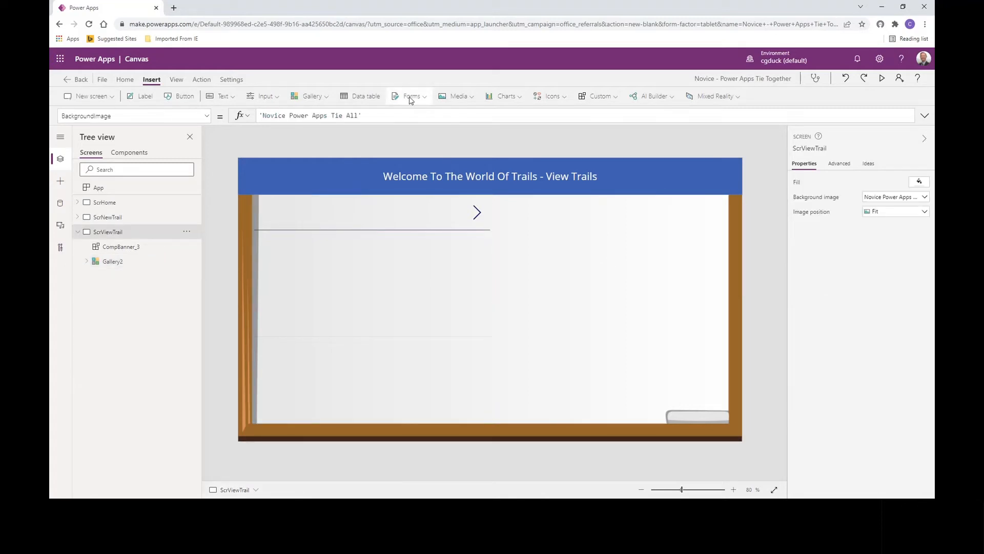
left_click(444, 270)
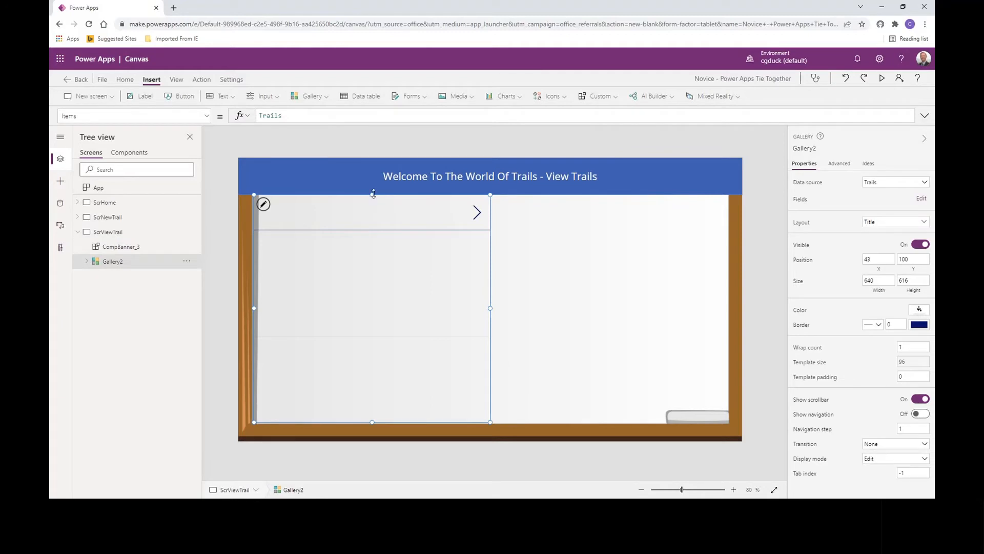
left_click_drag(373, 193, 368, 233)
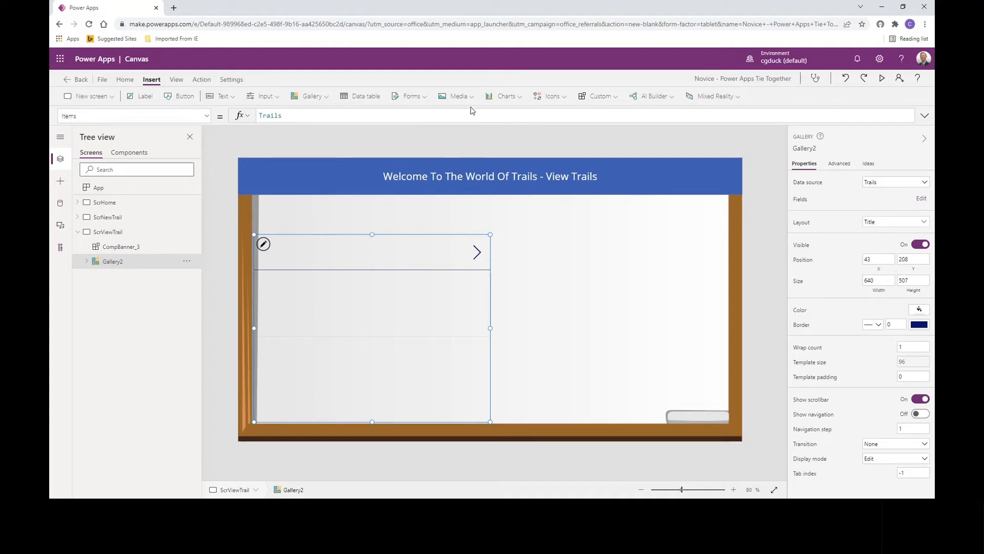
- Insert an edit form beside the gallery at about X 721, Y 177, narrowed to about 606 wide, and connect it to Trails
left_click(554, 264)
left_click(412, 96)
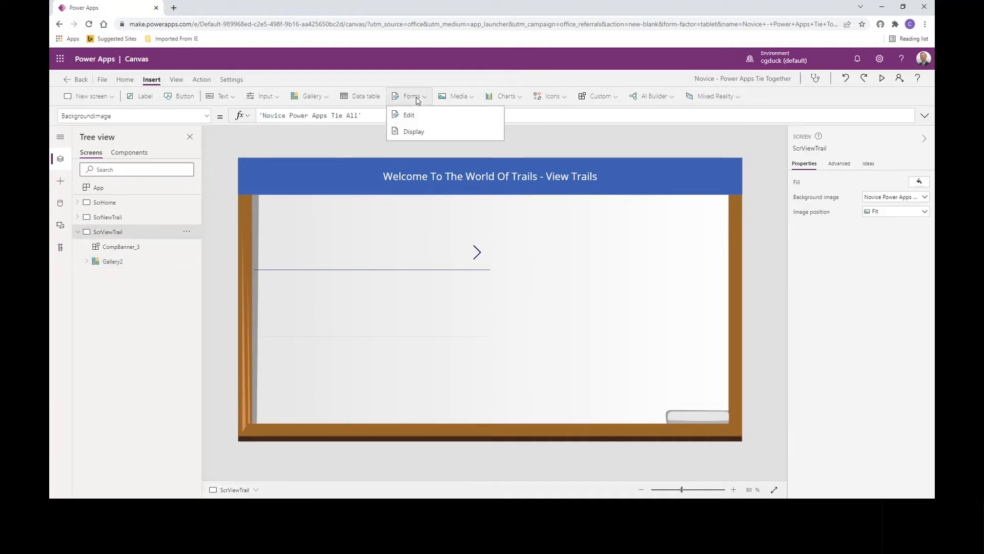
left_click(413, 115)
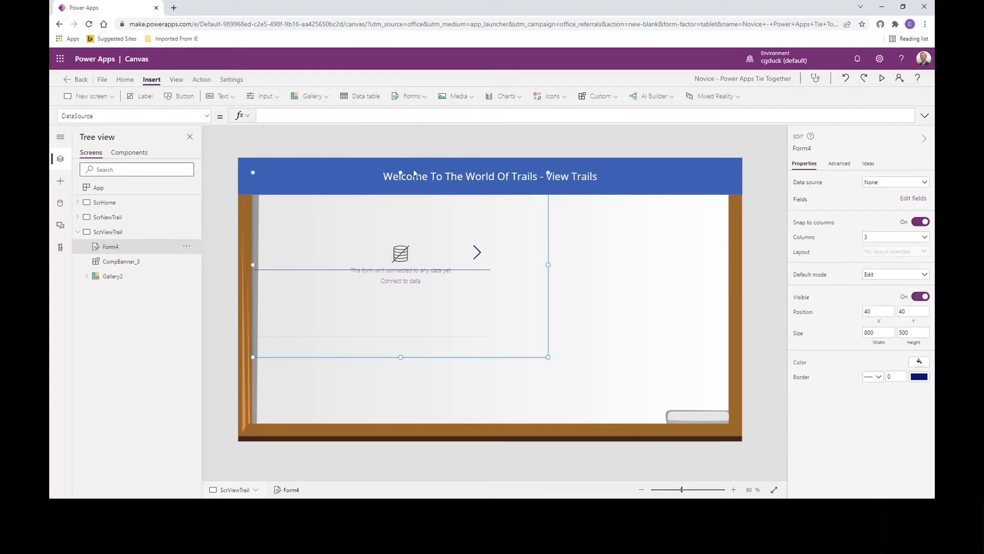
left_click_drag(417, 176, 597, 222)
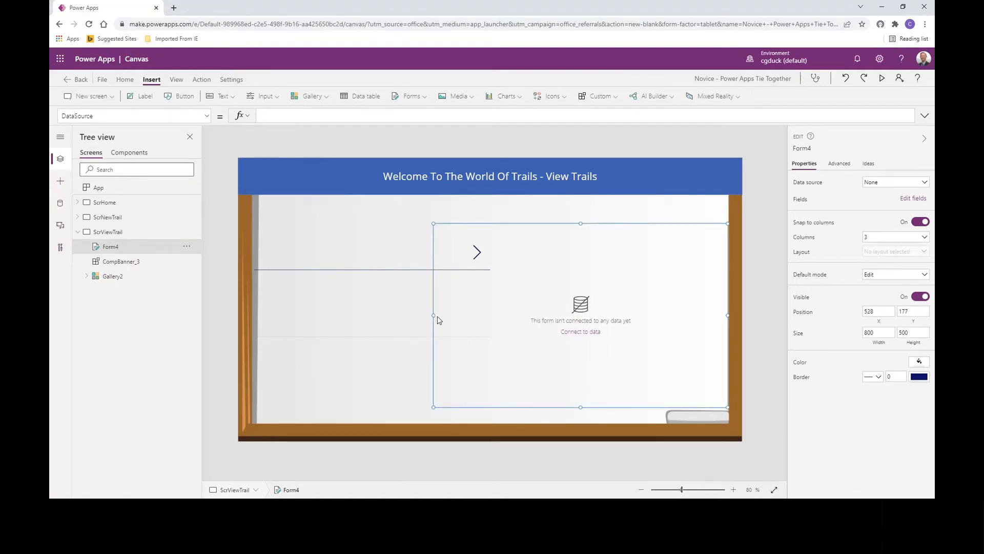
left_click_drag(433, 317, 505, 322)
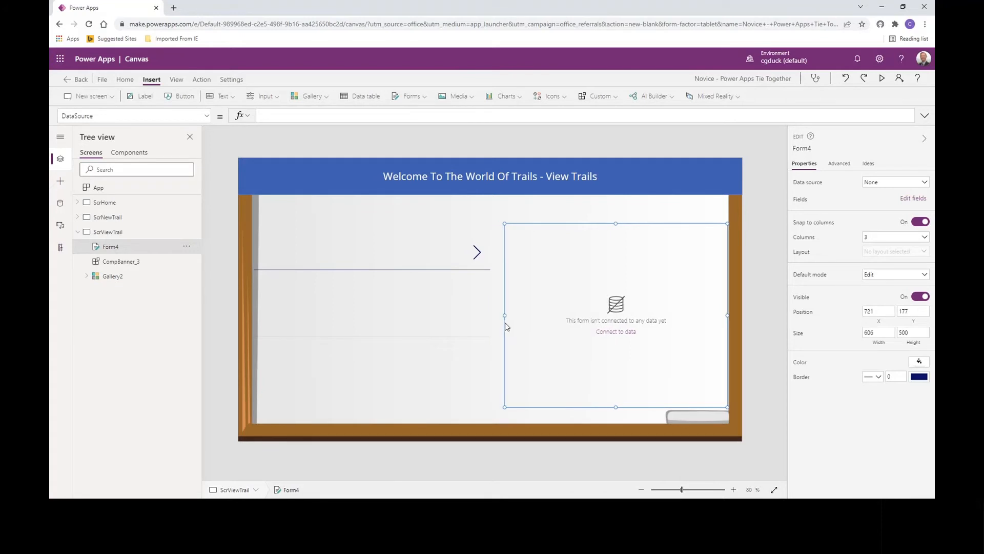
left_click(897, 183)
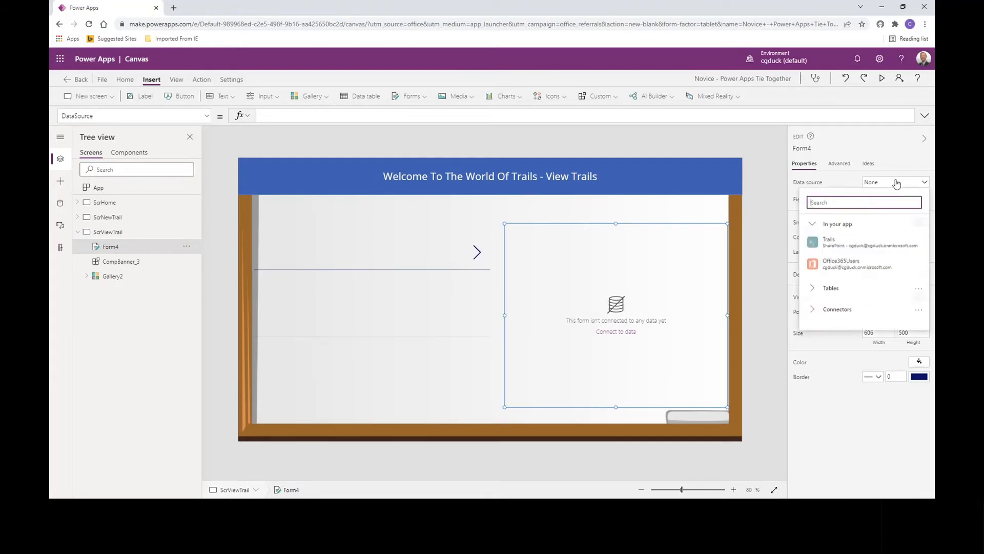
left_click(840, 245)
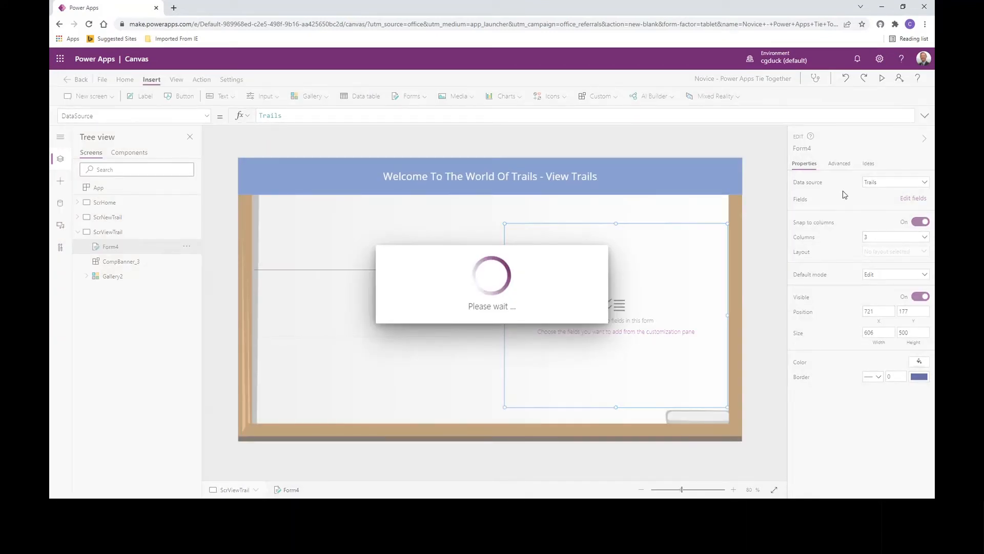
- Delete the Attachments and Rider 2 cards from the new form and set its layout to 2 columns
left_click(689, 354)
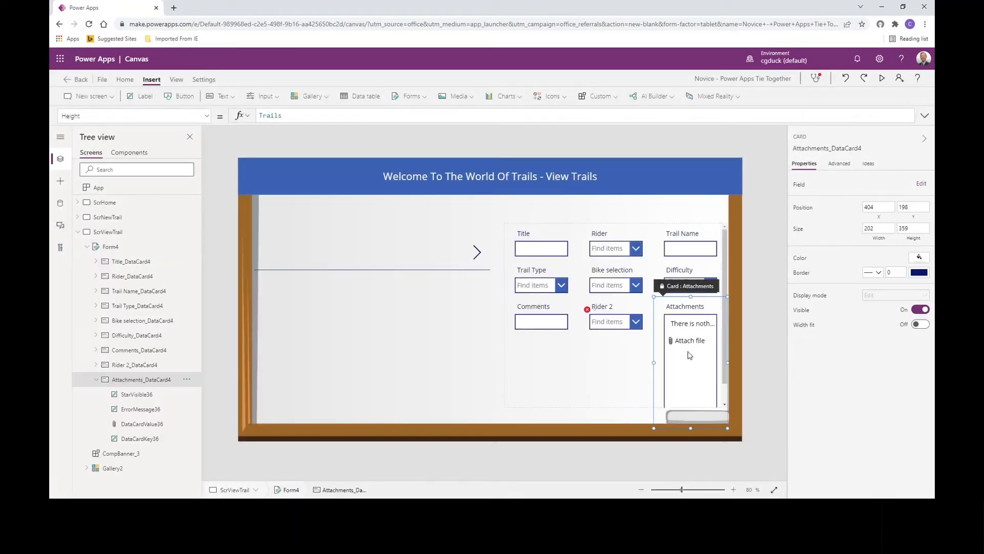
key("Delete")
left_click(635, 328)
key("Delete")
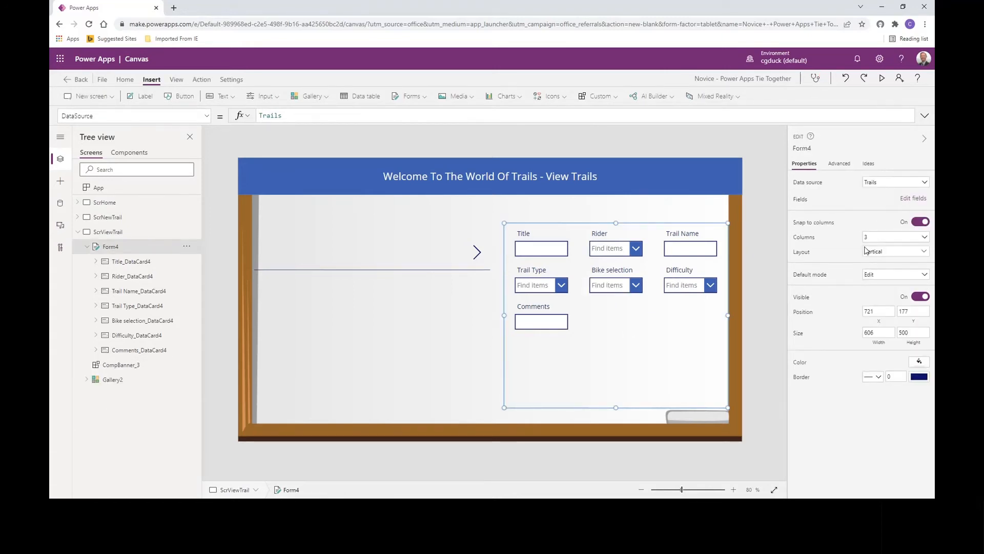
left_click(879, 238)
left_click(876, 264)
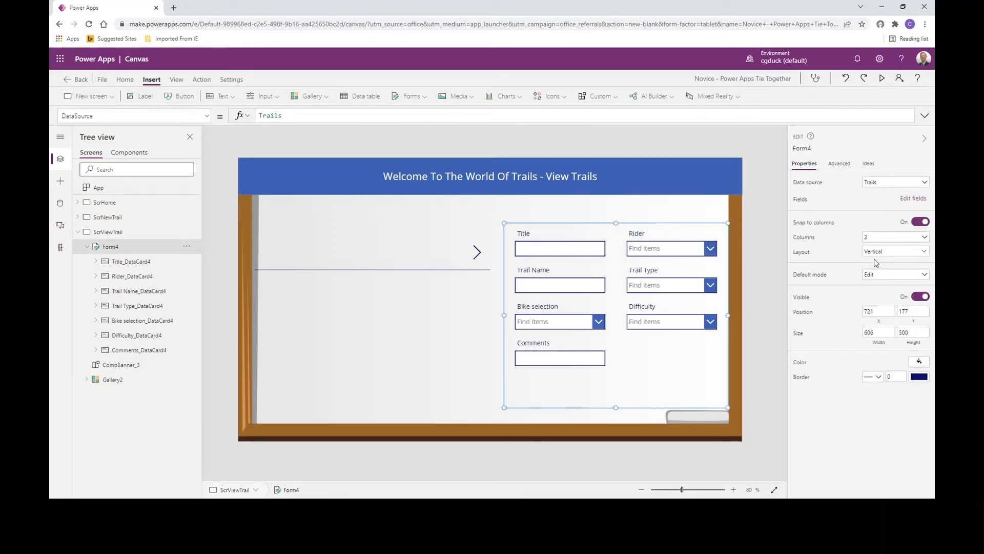
- Set the Comments text input in the new form to Multiline mode with a height of 150
left_click(560, 365)
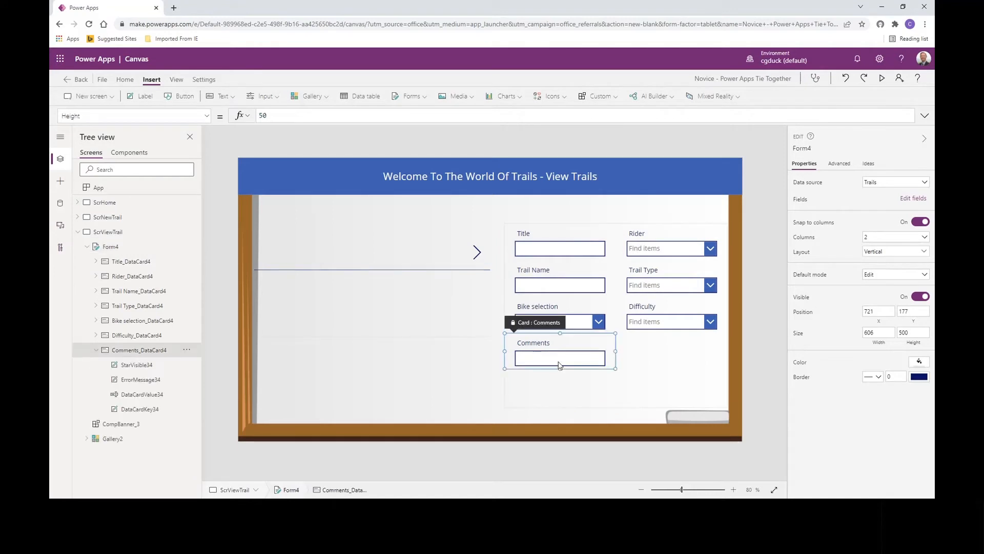
left_click(566, 355)
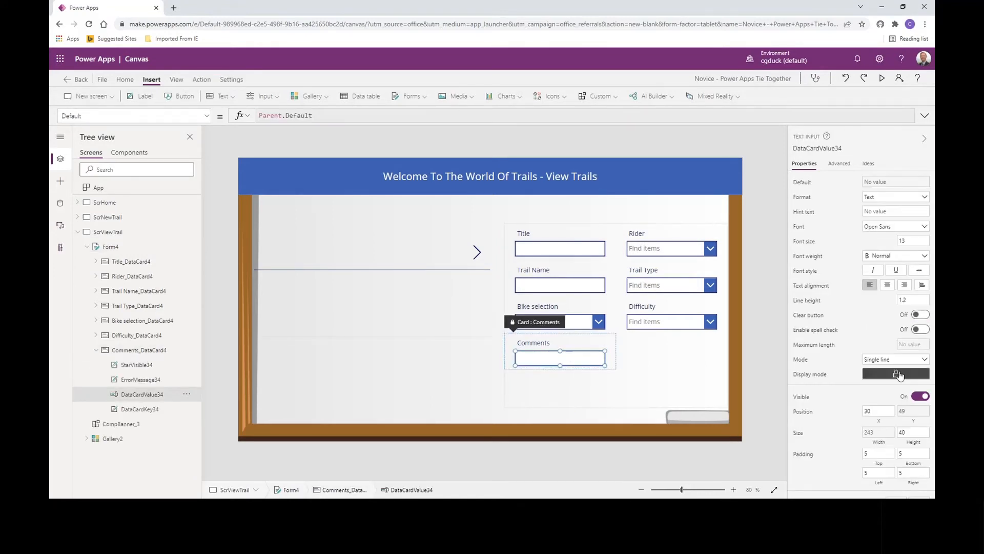
left_click(896, 358)
left_click(891, 371)
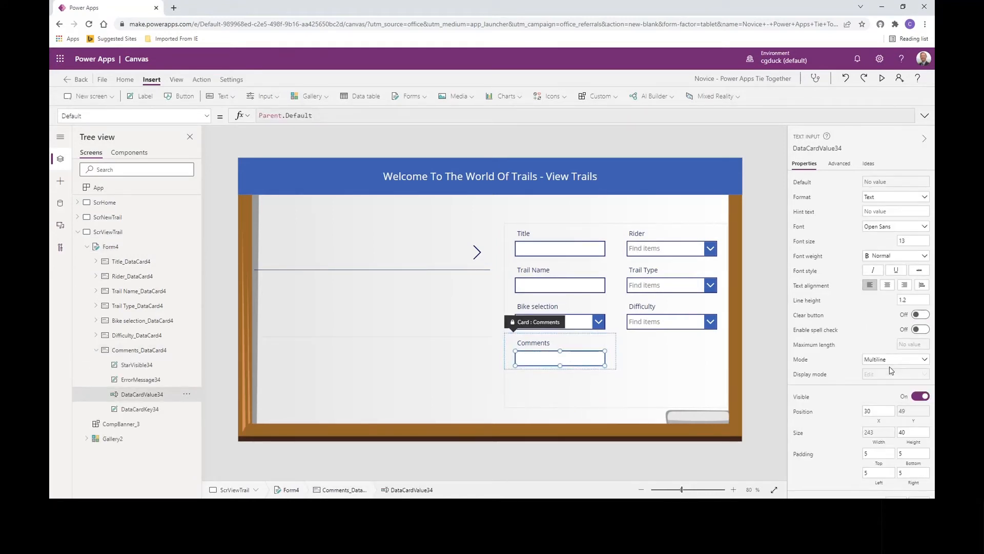
left_click(912, 432)
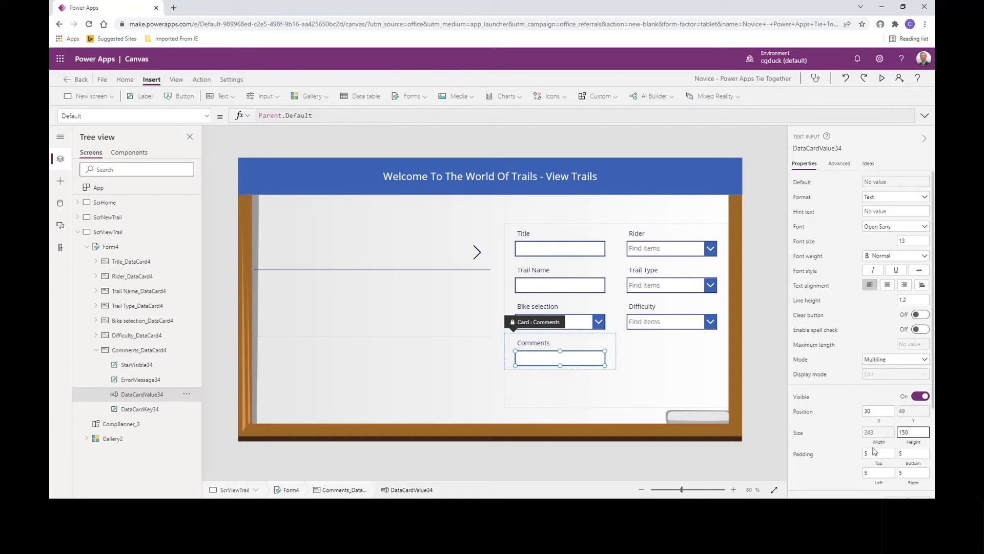
left_click(849, 440)
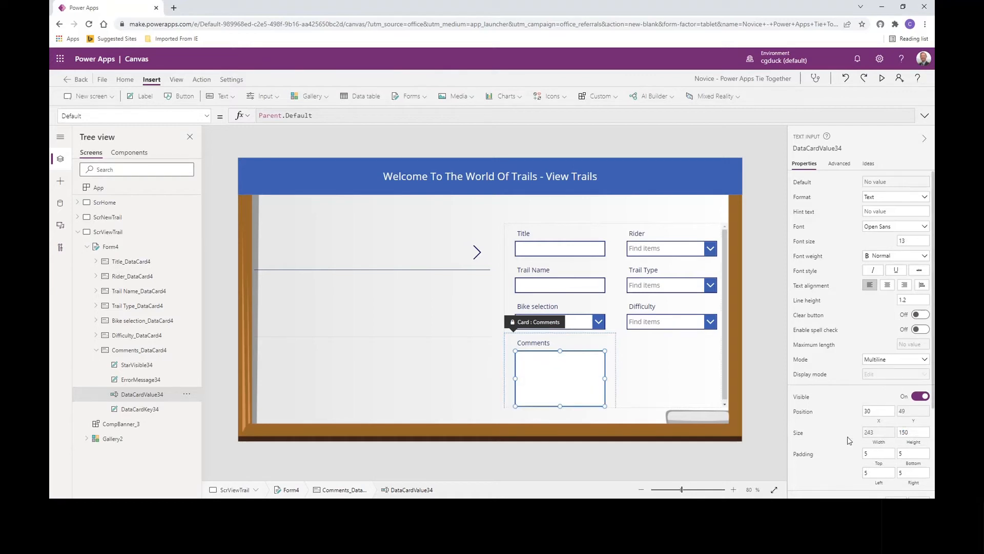
- Extend the lower edge of the edit form to a height of about 515
left_click(617, 235)
left_click(599, 230)
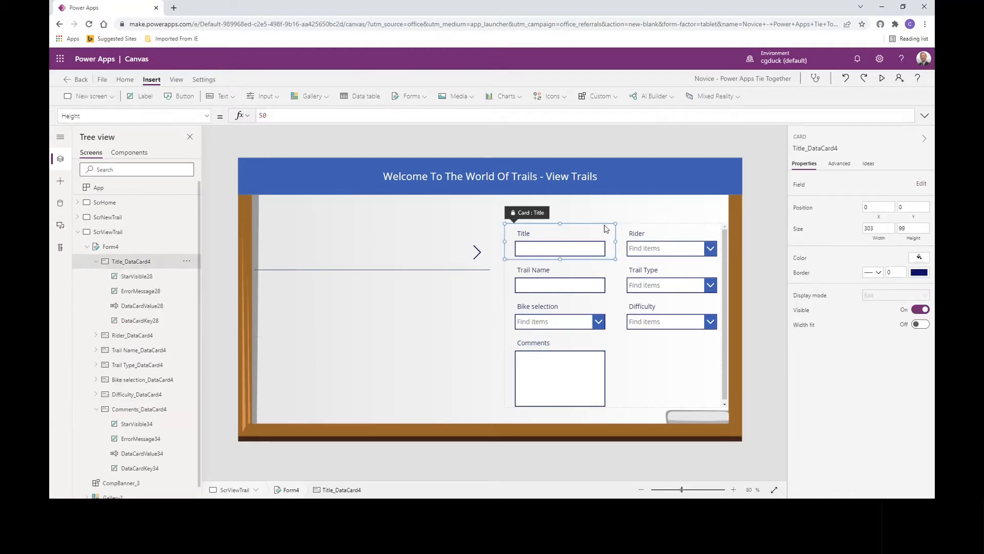
left_click(635, 396)
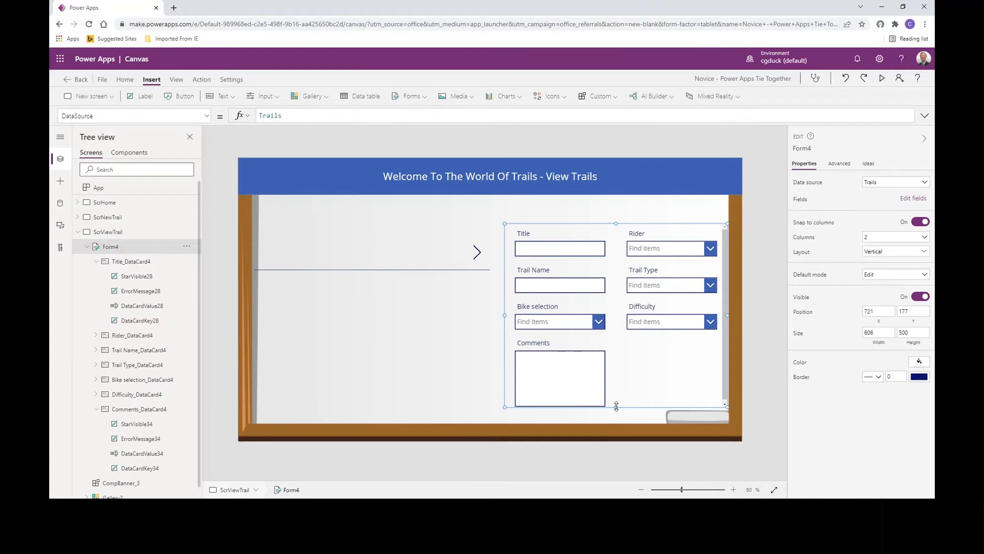
left_click_drag(615, 406, 616, 411)
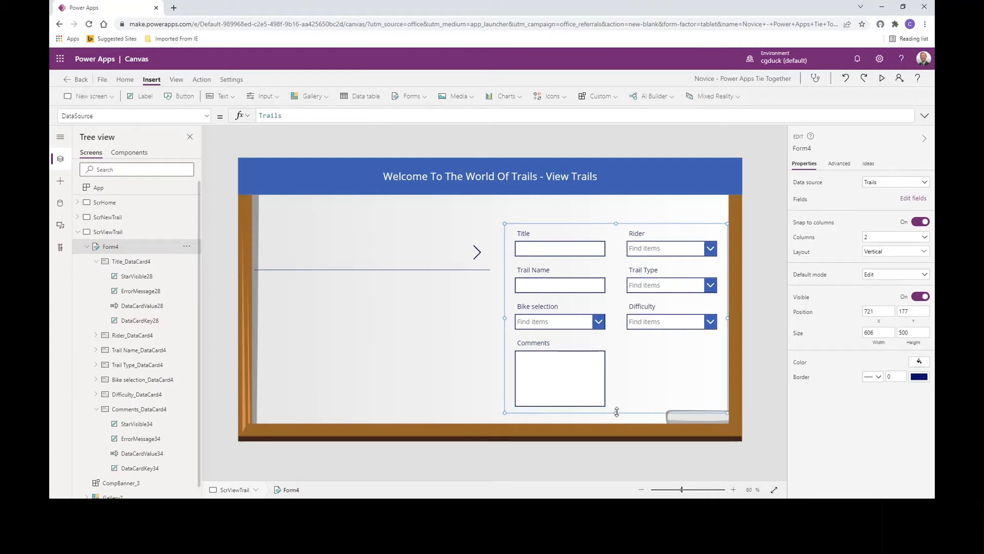
- Align the edit form's upper edge with the gallery by setting its Y position to 208
left_click(426, 344)
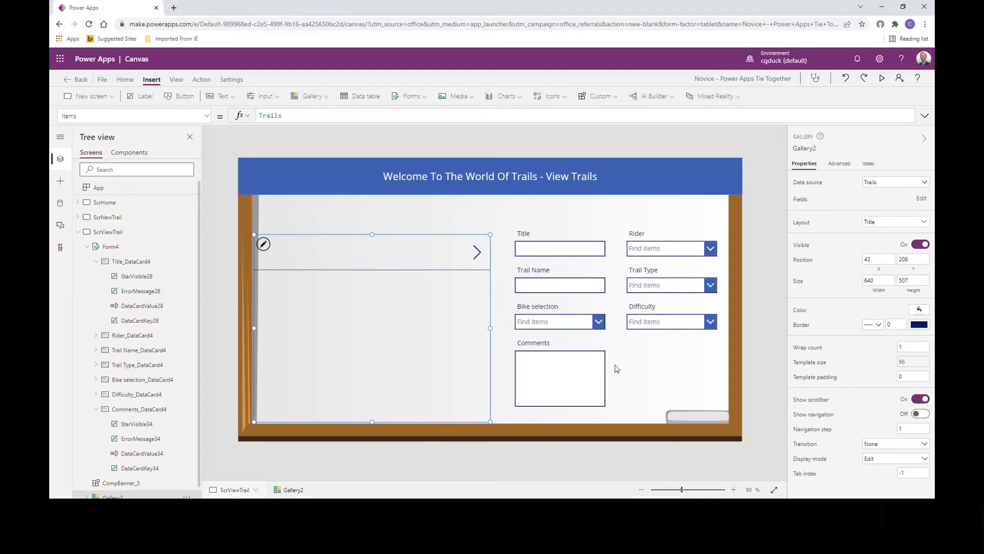
left_click(687, 379)
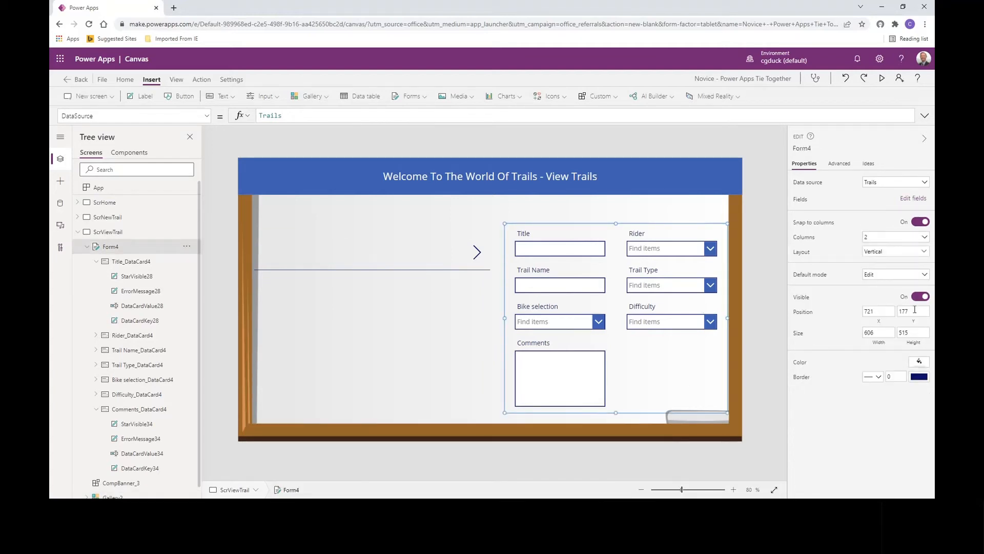
left_click(914, 310)
type("208")
left_click(846, 326)
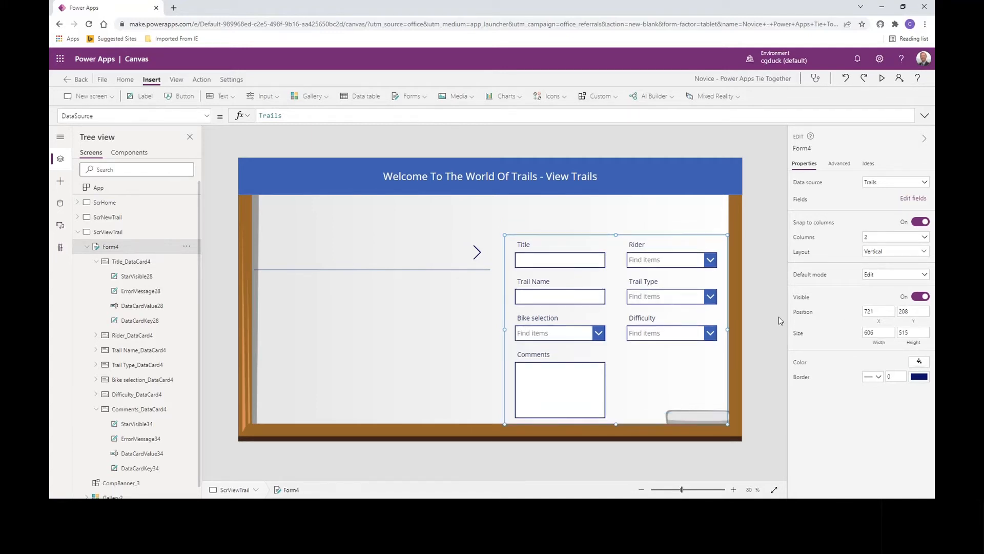
left_click(773, 251)
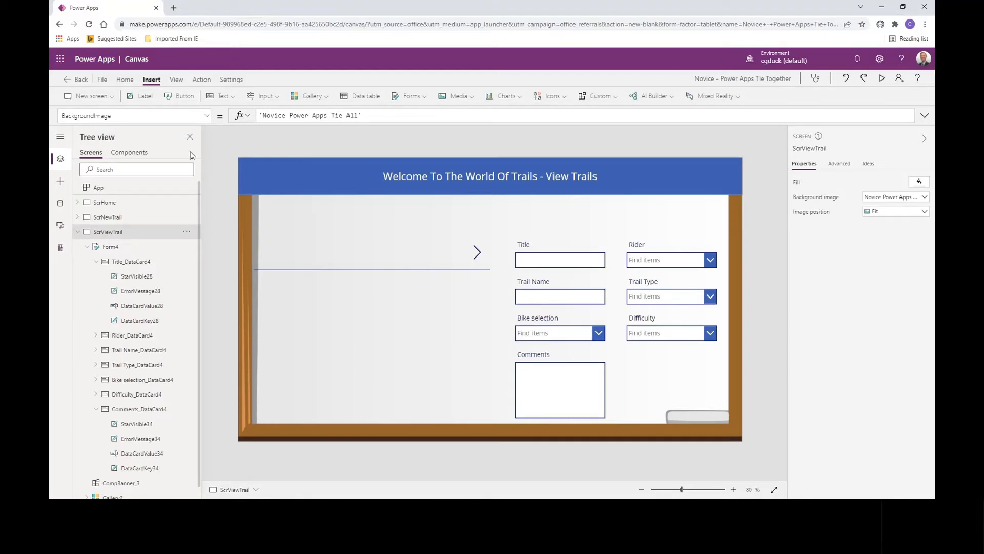
- Insert a label beneath the banner at about X 0, Y 124, set 1366 wide and about 36 high, with centred text
left_click(134, 96)
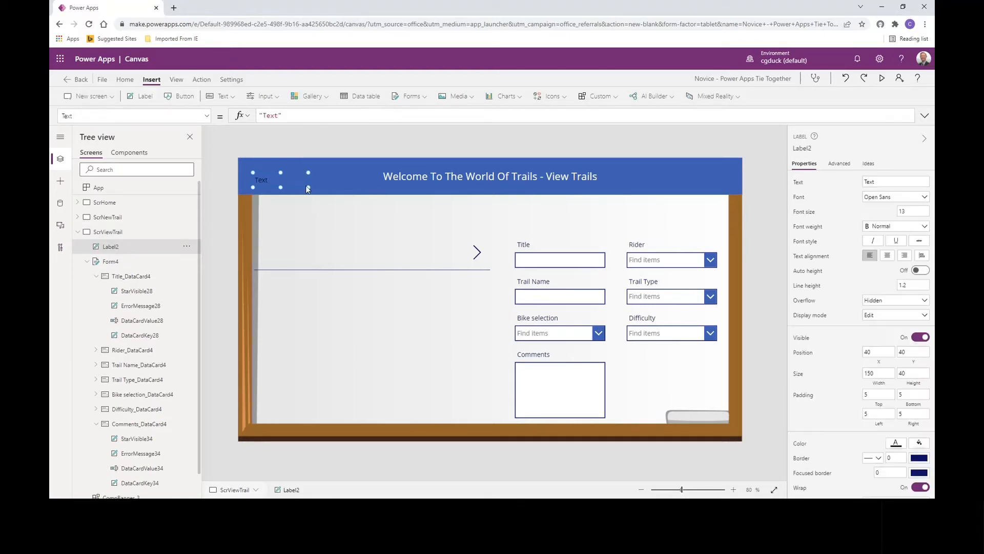
left_click_drag(293, 177, 719, 221)
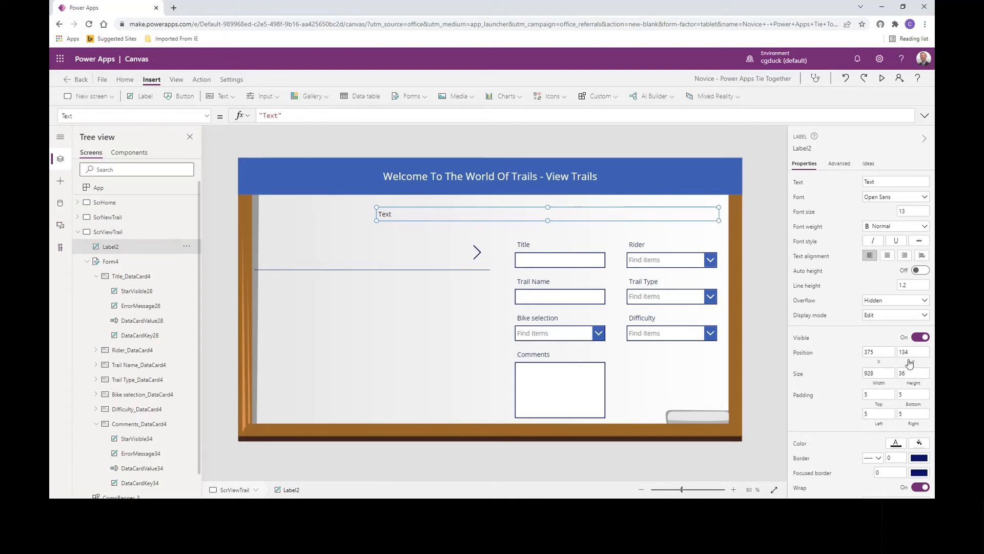
left_click_drag(891, 373, 857, 377)
type("1366")
key("Return")
left_click_drag(585, 210, 487, 203)
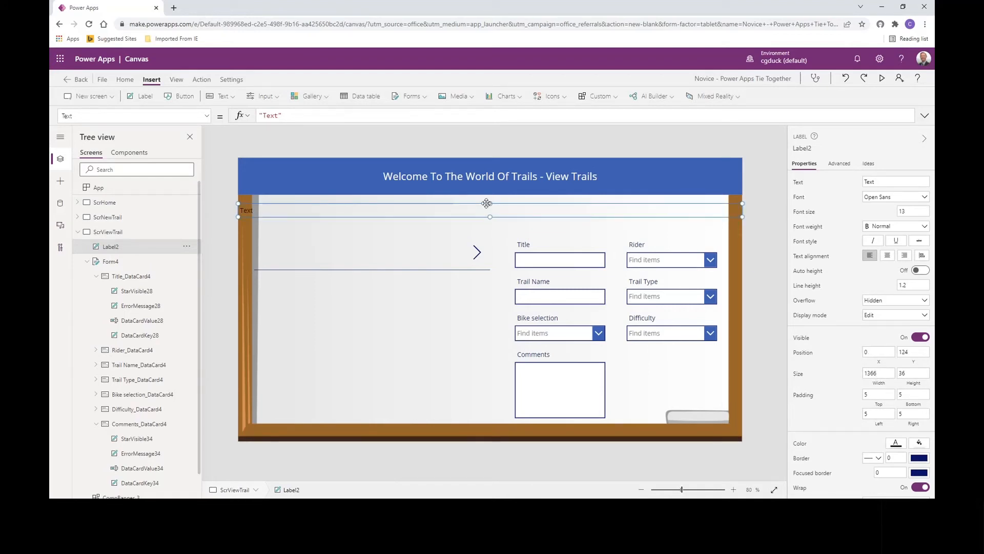
left_click(888, 256)
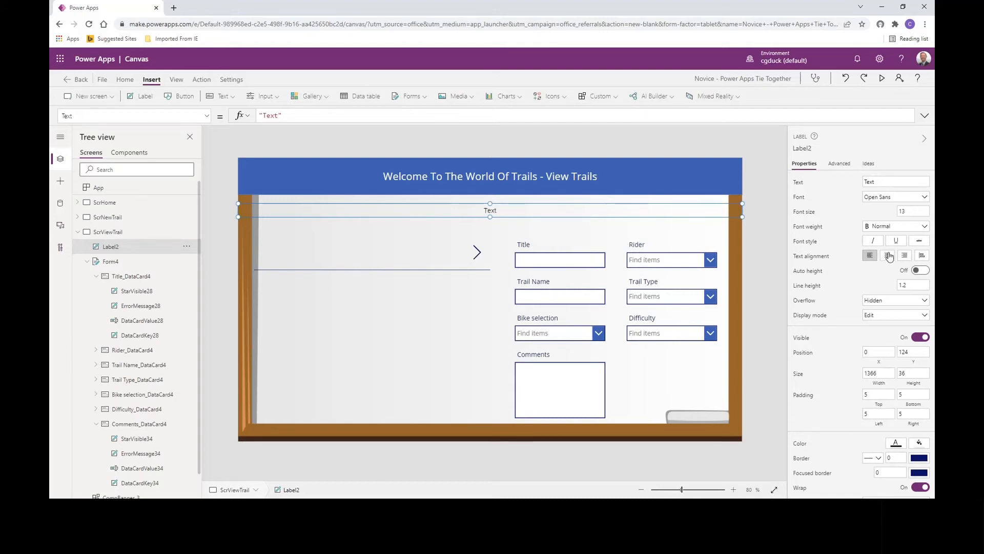
- Set the label's text to "Your New Trail has been added. Please select your trail below or other trails by clicking the > icon."
left_click(262, 116)
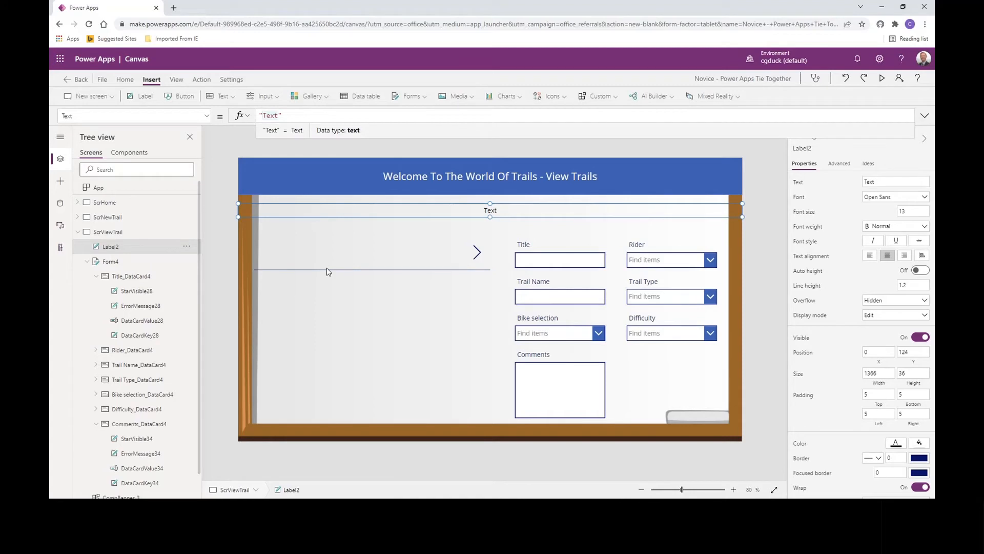
type("Your ")
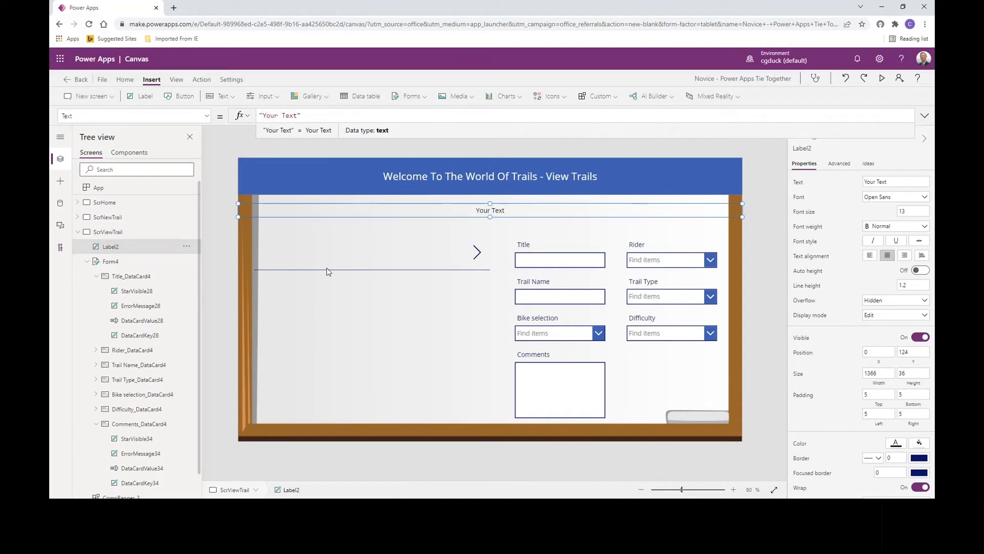
type("New Trail ")
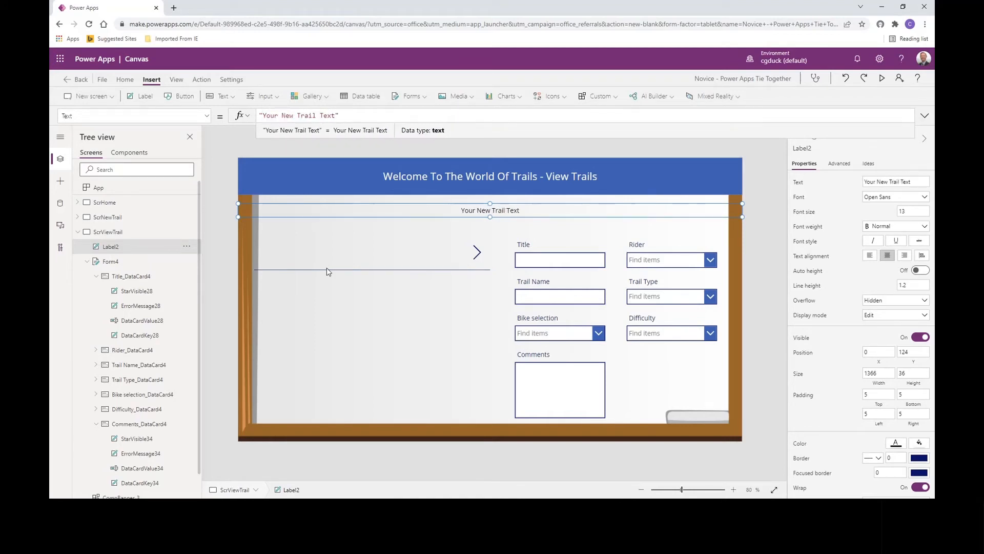
type("has been")
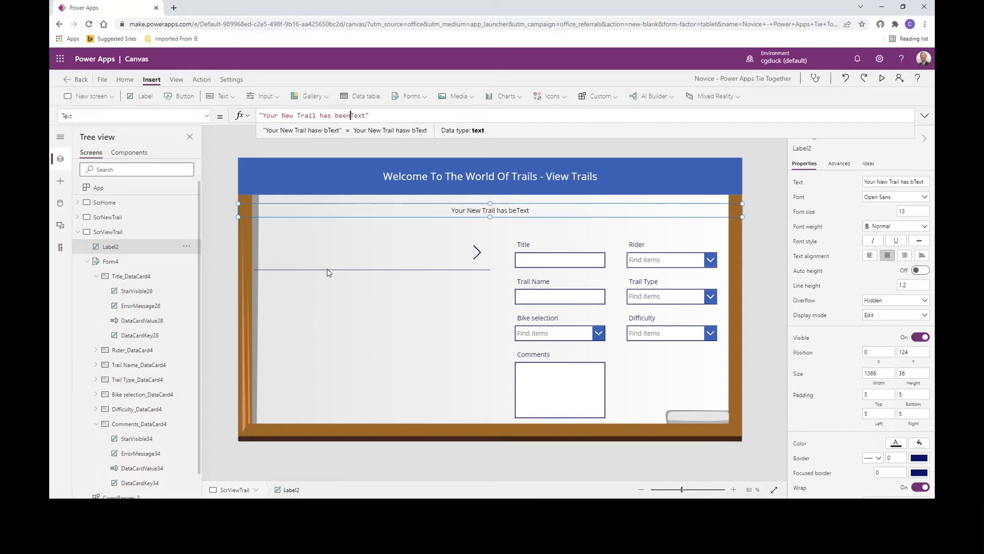
type(" added.  P")
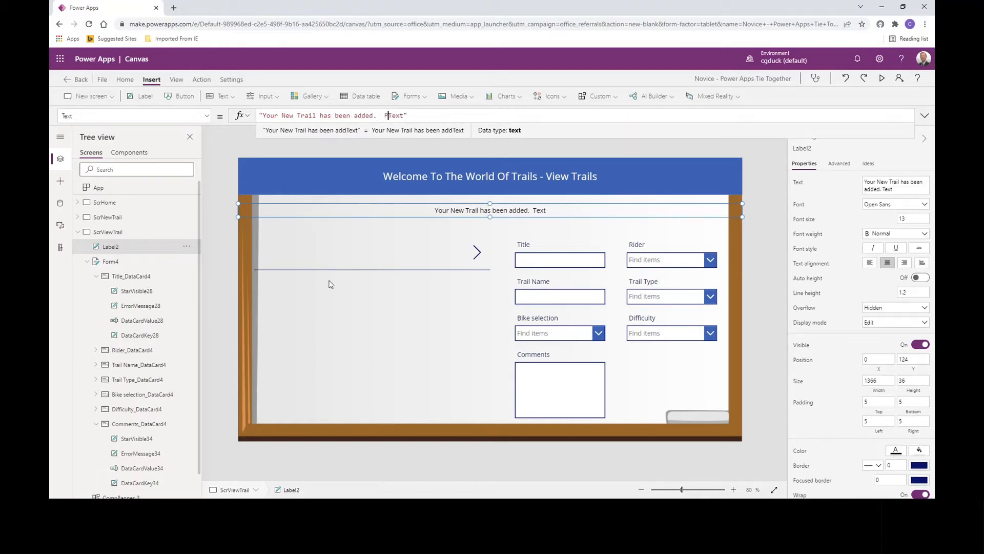
type("lease select")
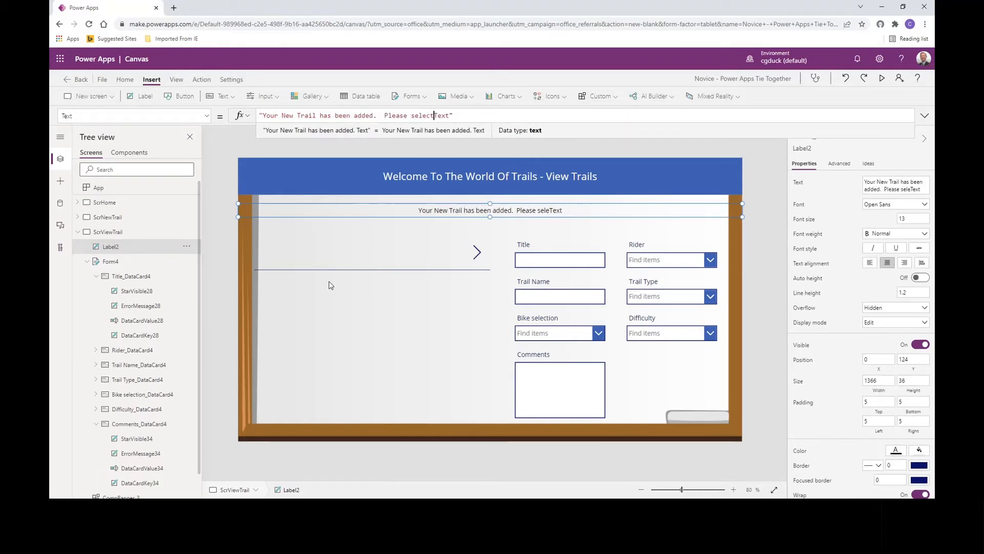
type(" your trail be")
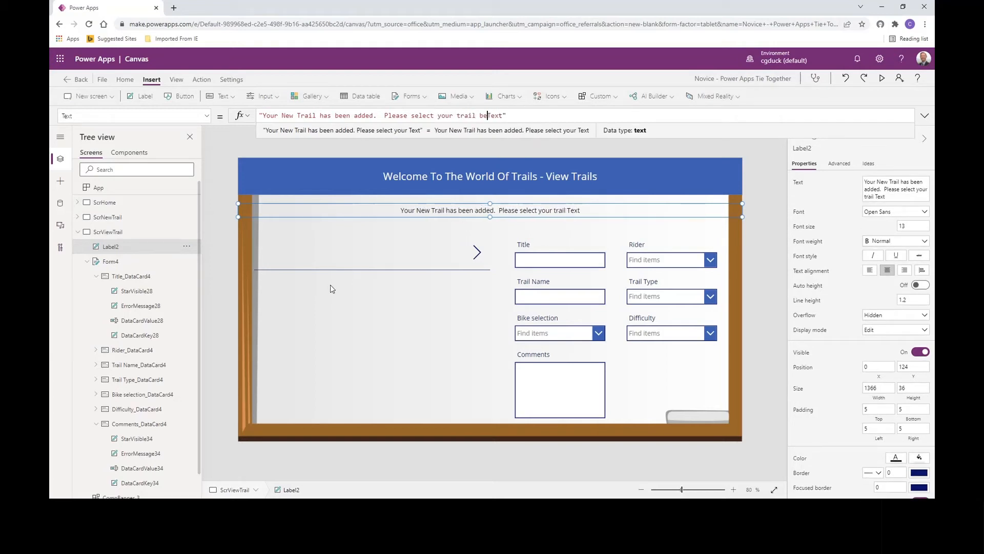
type("low or other tr")
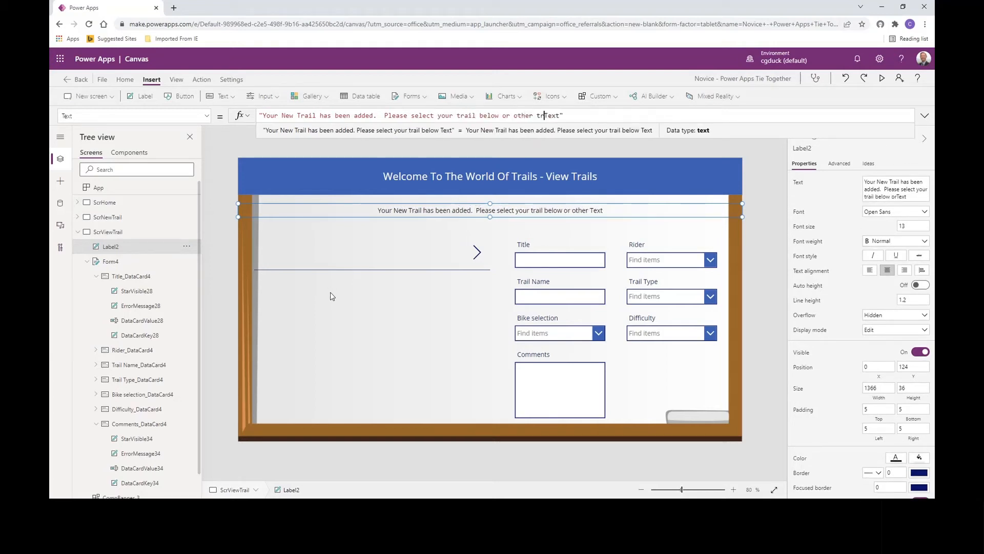
type("ails ")
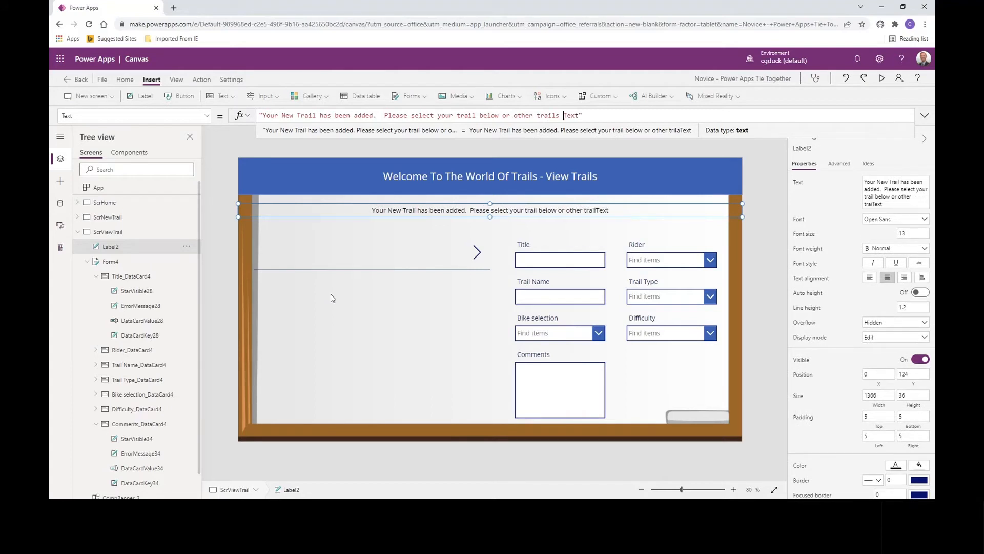
type("by click")
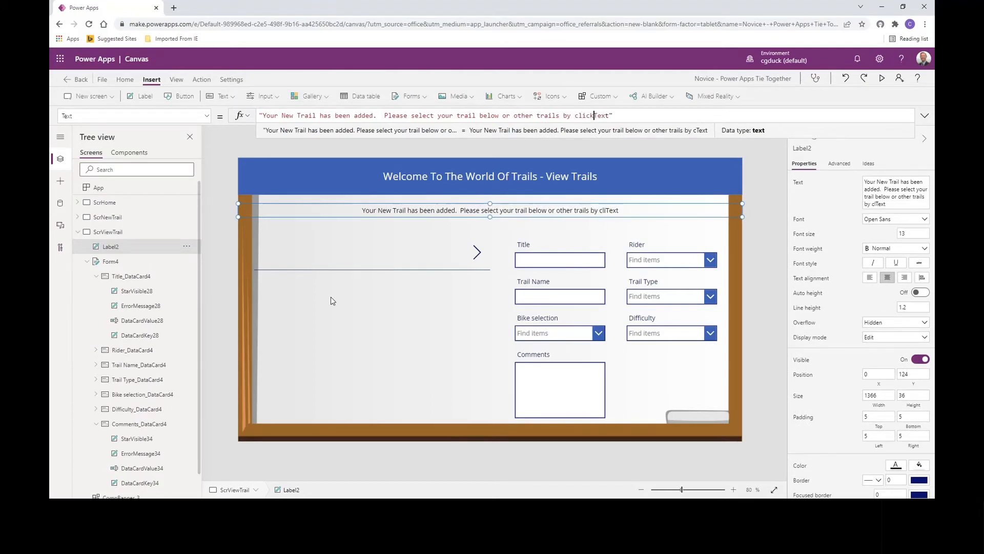
type("ing the ")
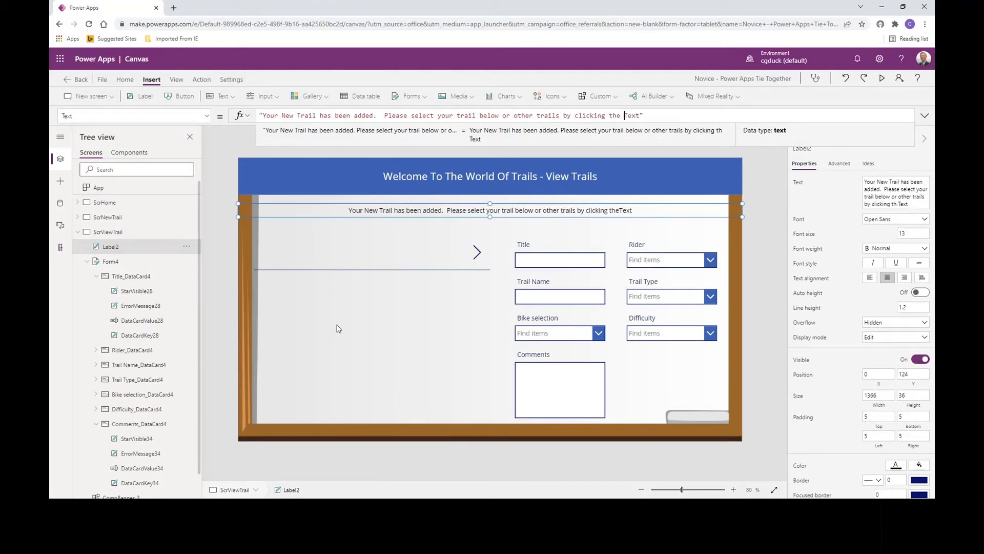
type("> icon")
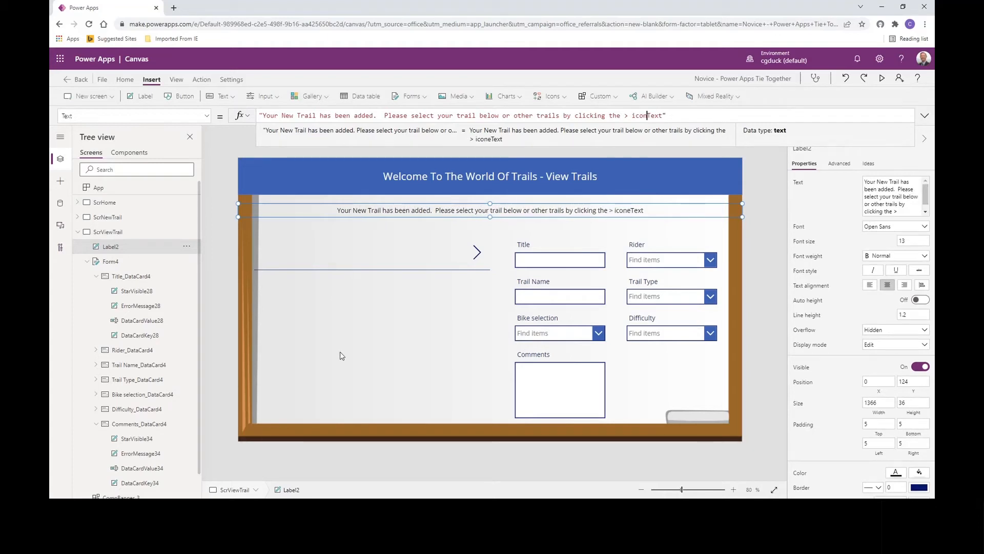
type(".")
key("Delete")
key("Delete")
key("Delete")
key("Delete")
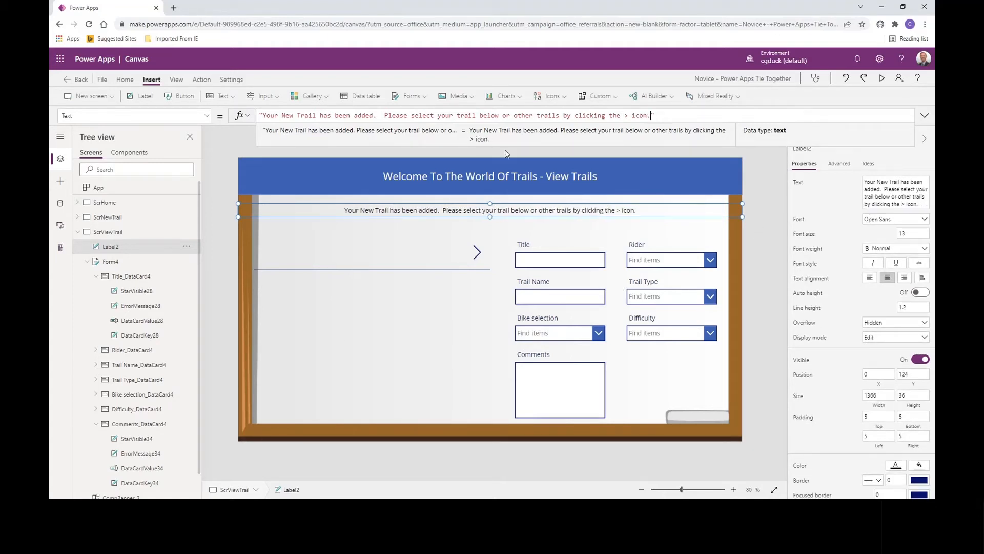
- Set the message label's Fill property to Green
left_click(190, 117)
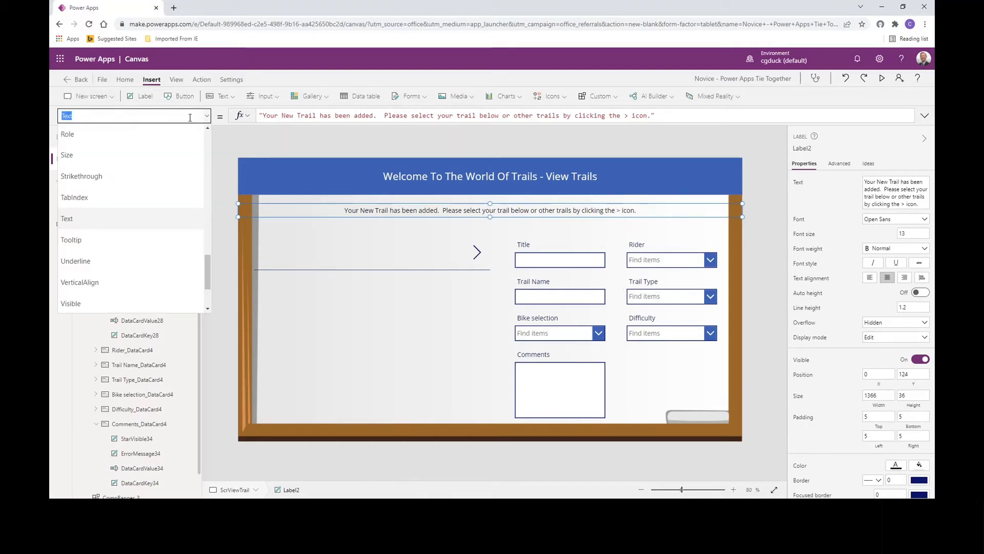
type("Fill")
key("Return")
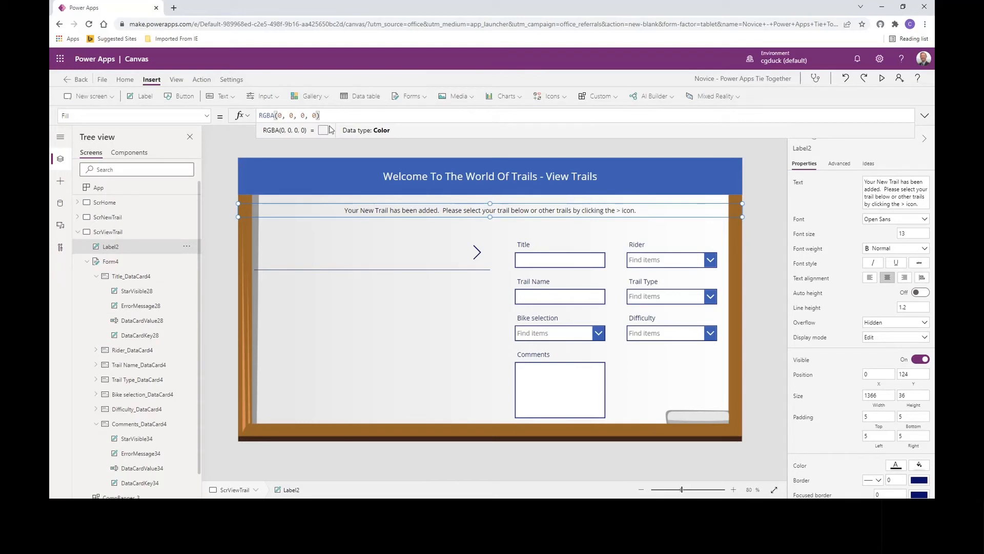
left_click_drag(320, 115, 253, 117)
type("Green")
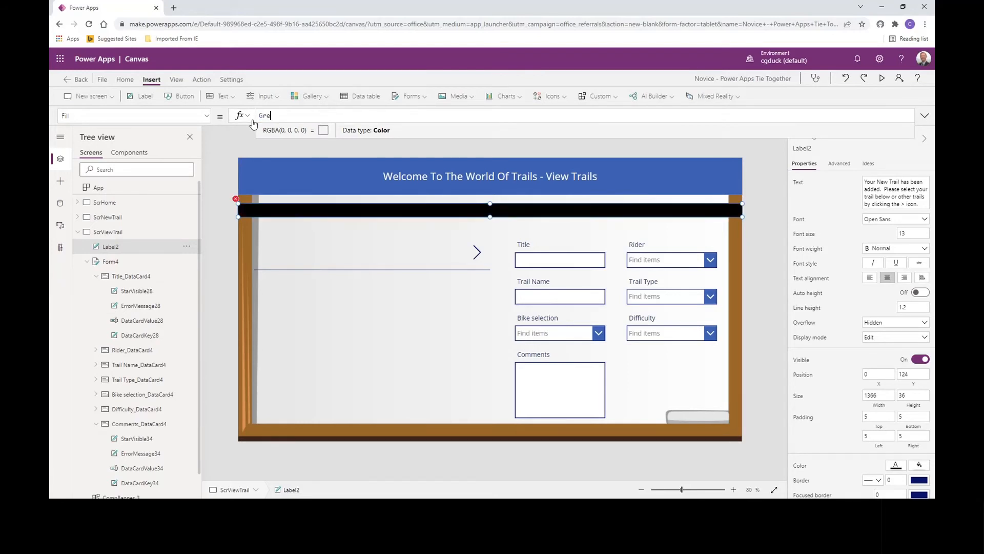
- Set the message label's text color to white and its font weight to Semibold
left_click(166, 116)
type("Text")
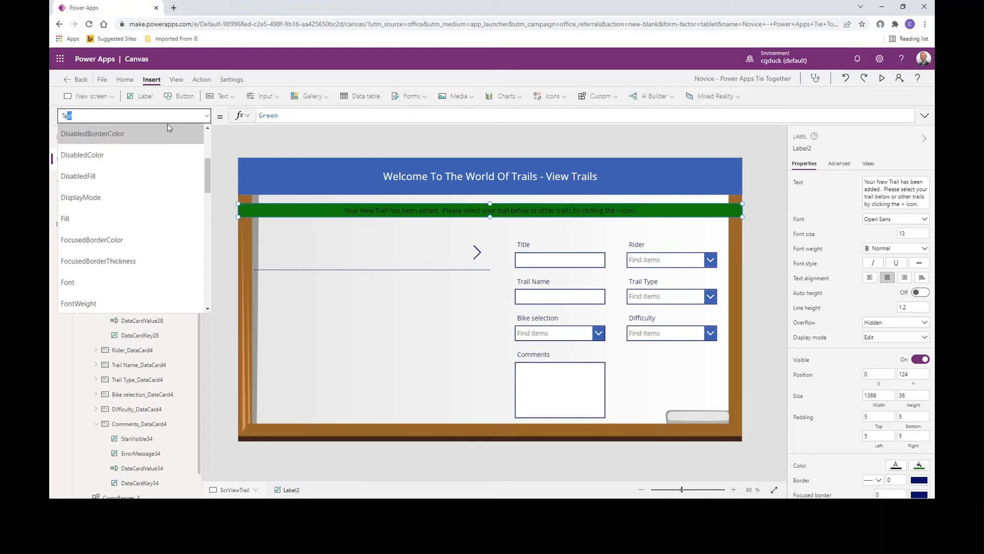
key("BackSpace")
key("BackSpace")
type("Color")
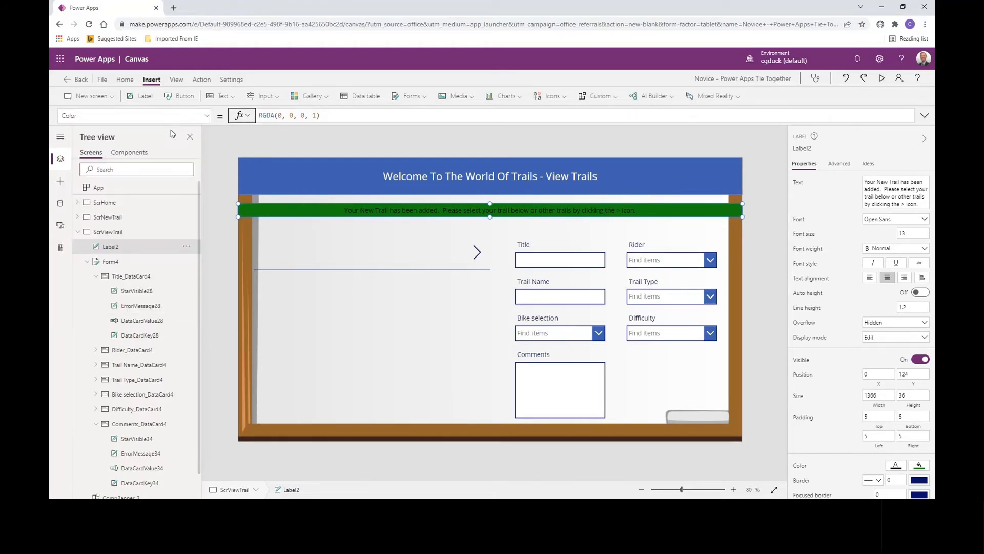
left_click(895, 465)
left_click(755, 461)
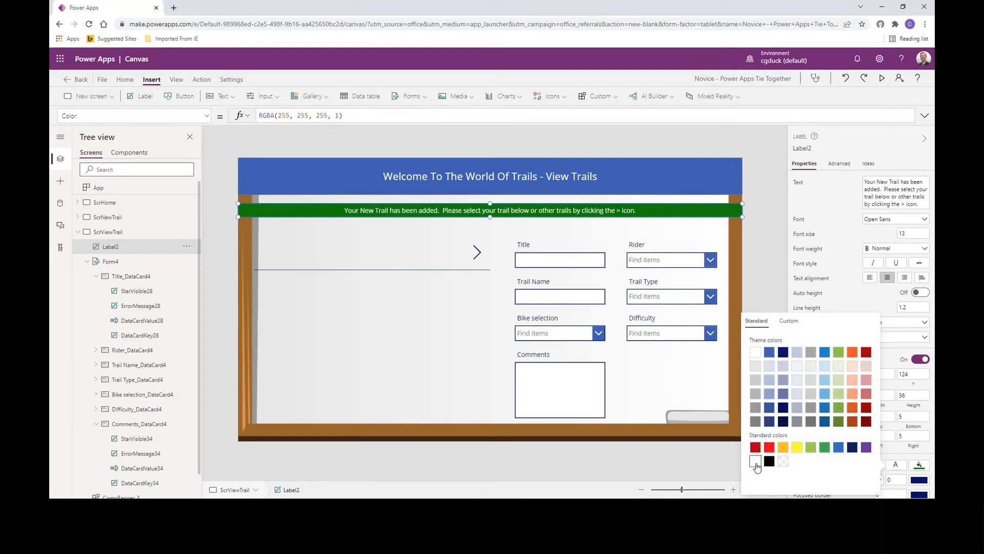
left_click(878, 250)
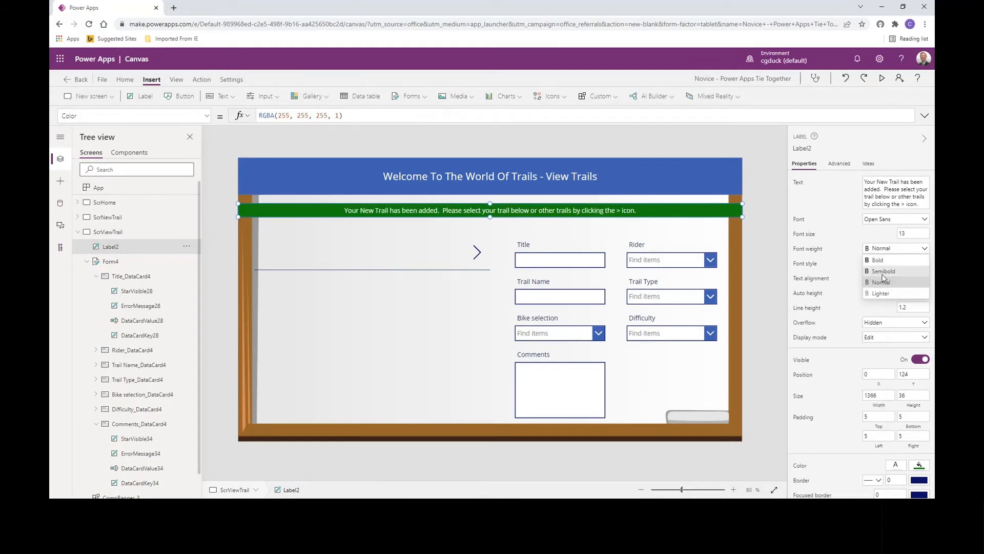
left_click(883, 270)
left_click(773, 216)
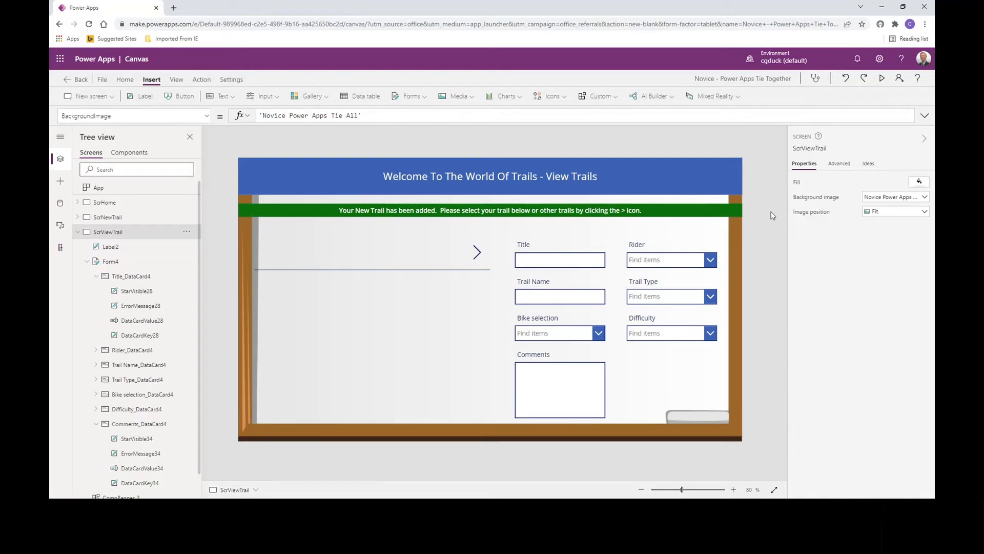
- Narrow the green label from both ends to fit inside the wooden frame, at about X 43 and about 1284 wide
left_click(261, 208)
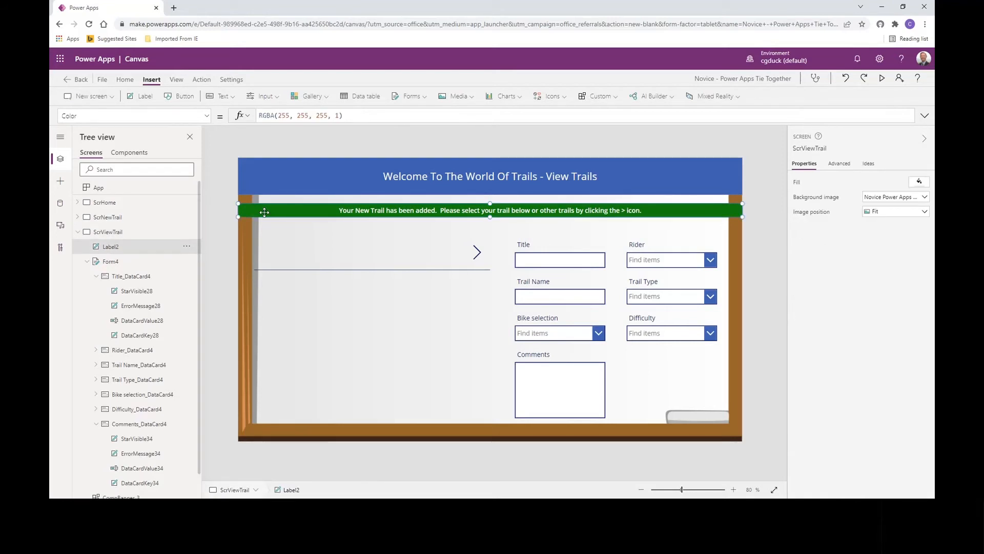
left_click_drag(239, 216, 252, 218)
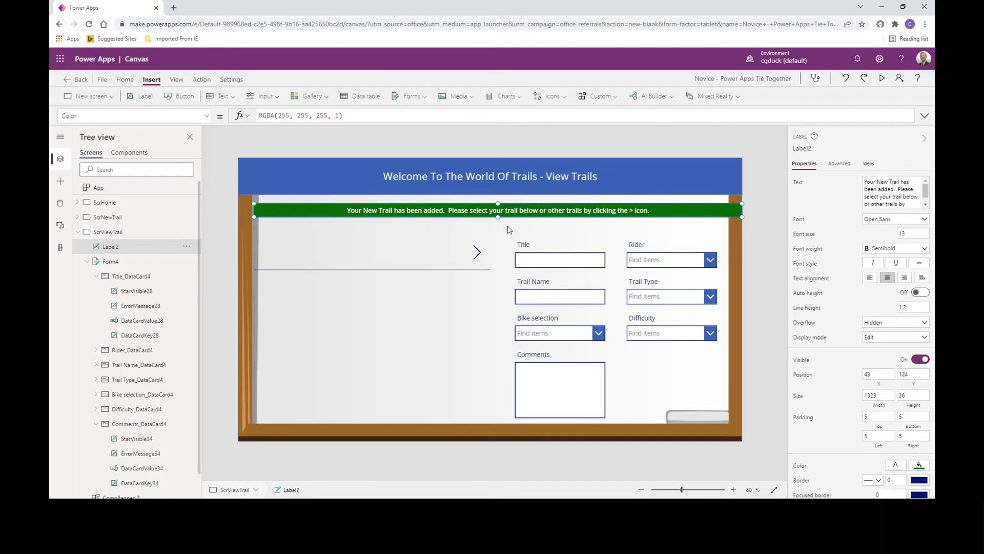
left_click_drag(742, 217, 728, 217)
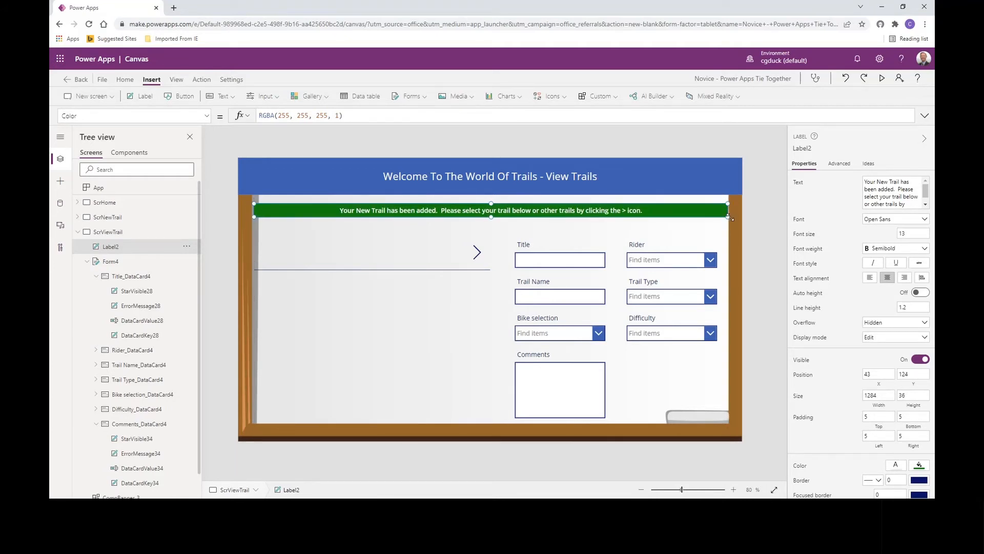
- Set the green message label's Visible property to the variable varAdd
left_click(760, 226)
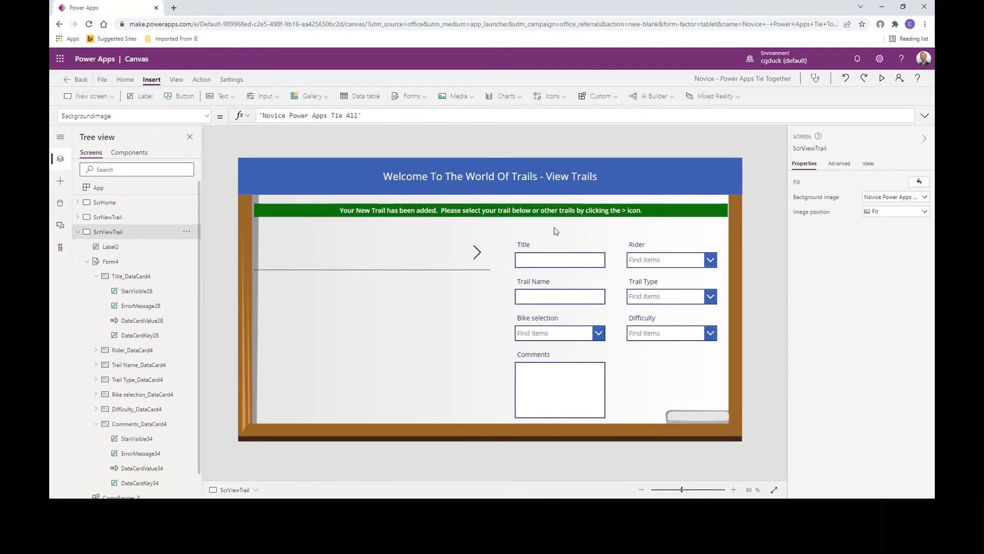
left_click(321, 207)
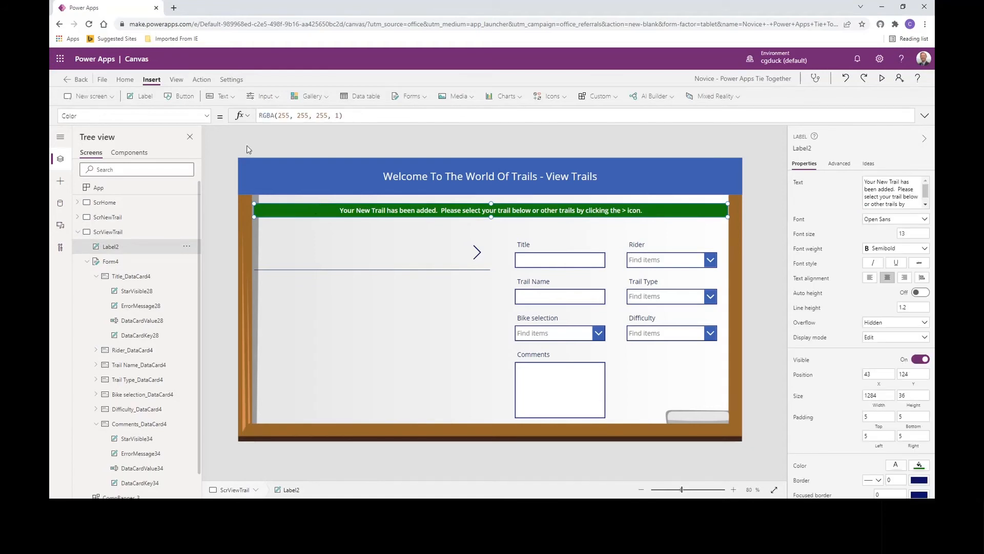
left_click(208, 119)
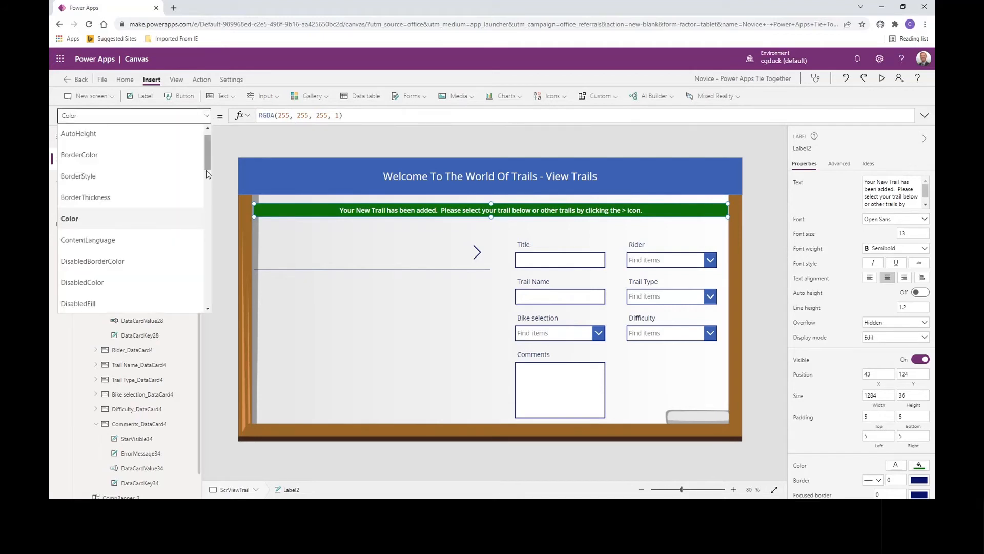
left_click_drag(209, 173, 208, 299)
left_click(121, 246)
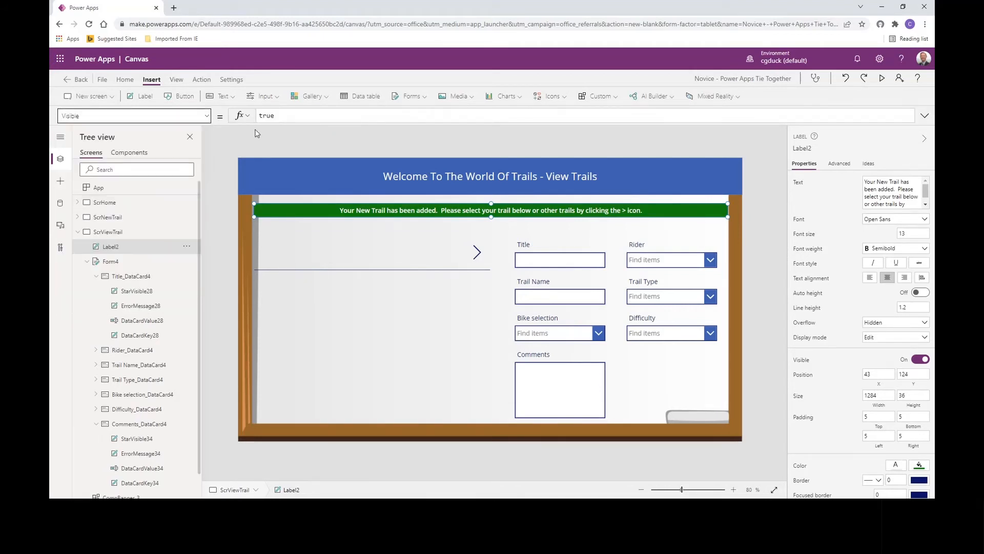
left_click_drag(289, 119, 252, 133)
type("var")
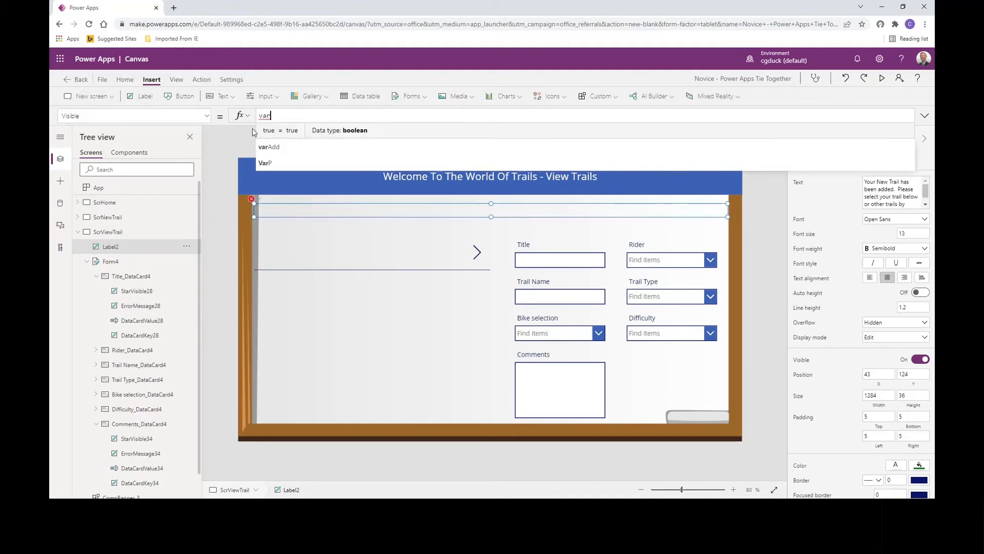
left_click(259, 131)
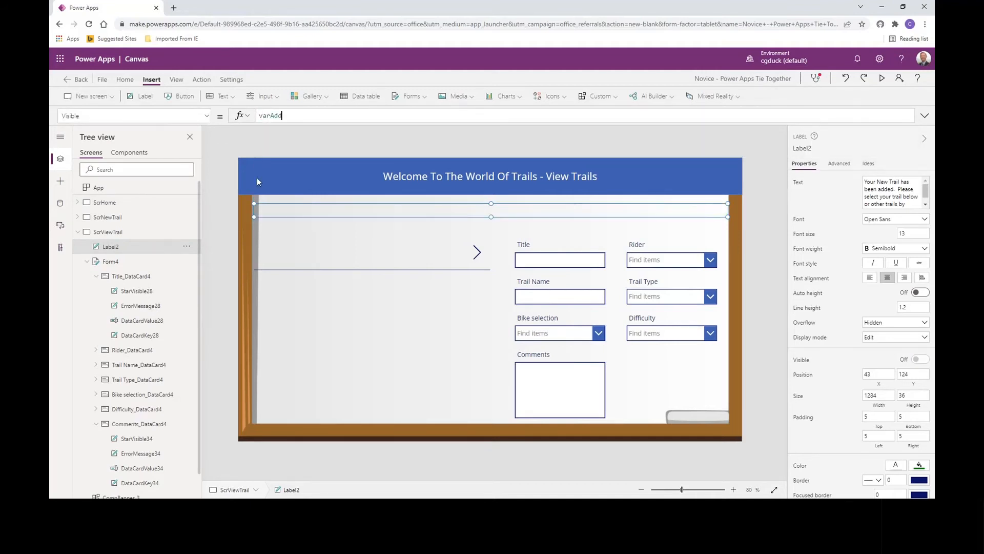
left_click(764, 251)
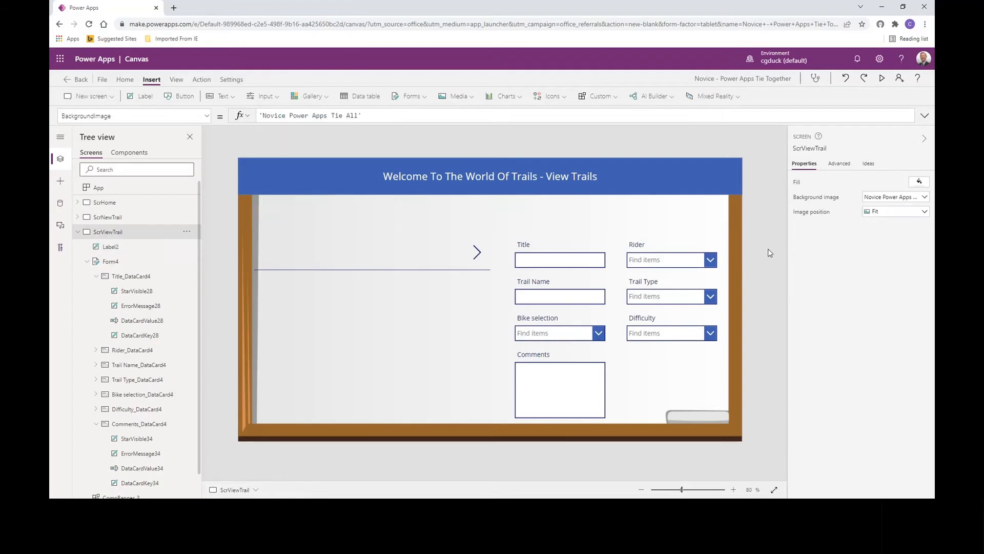
- Replace the gallery arrow icon's OnSelect formula with Set(varItem,ThisItem);
left_click(476, 252)
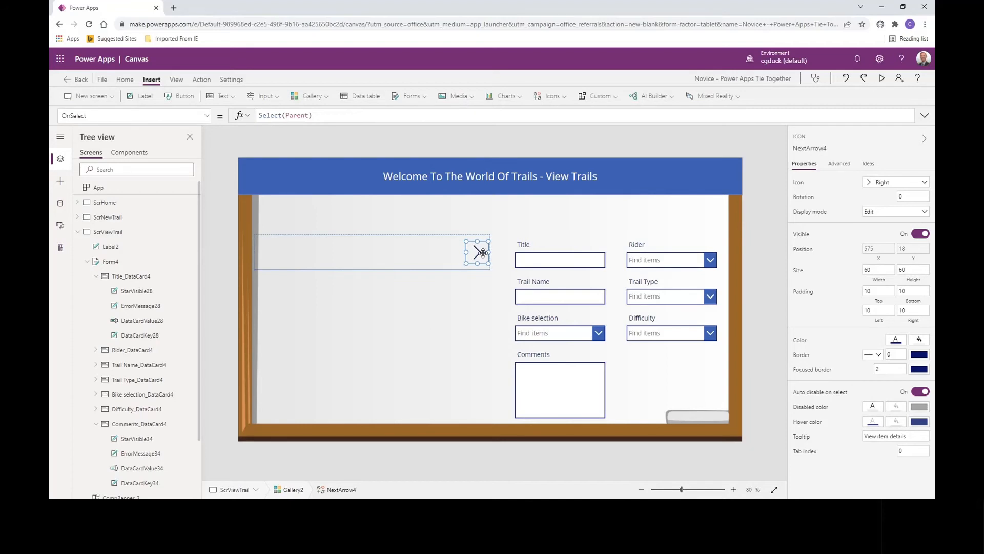
left_click_drag(260, 115, 365, 113)
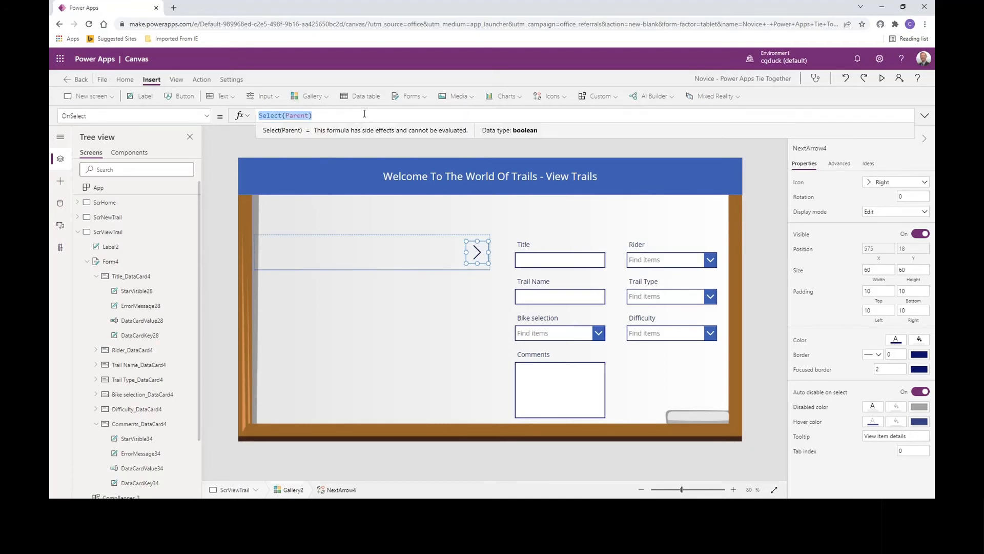
type("Set(")
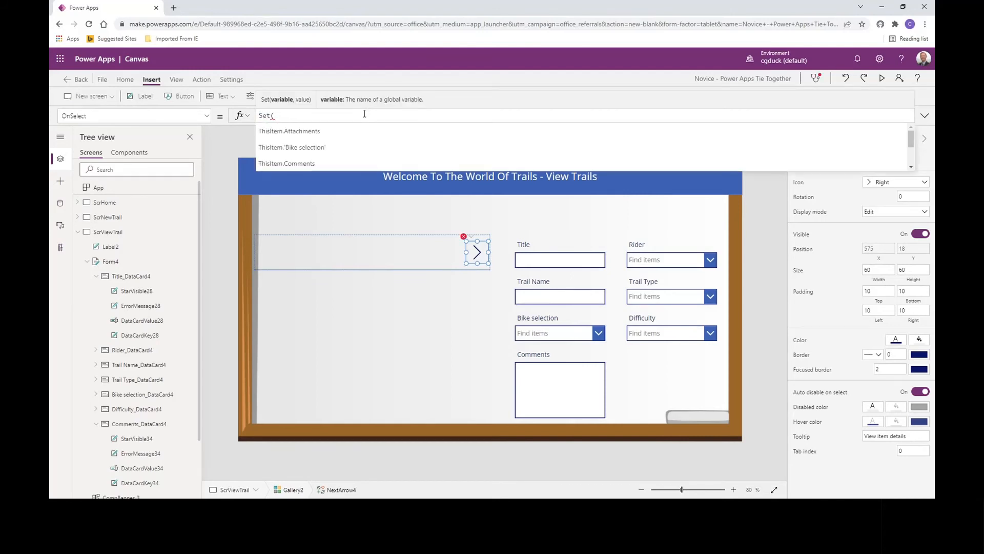
type("var")
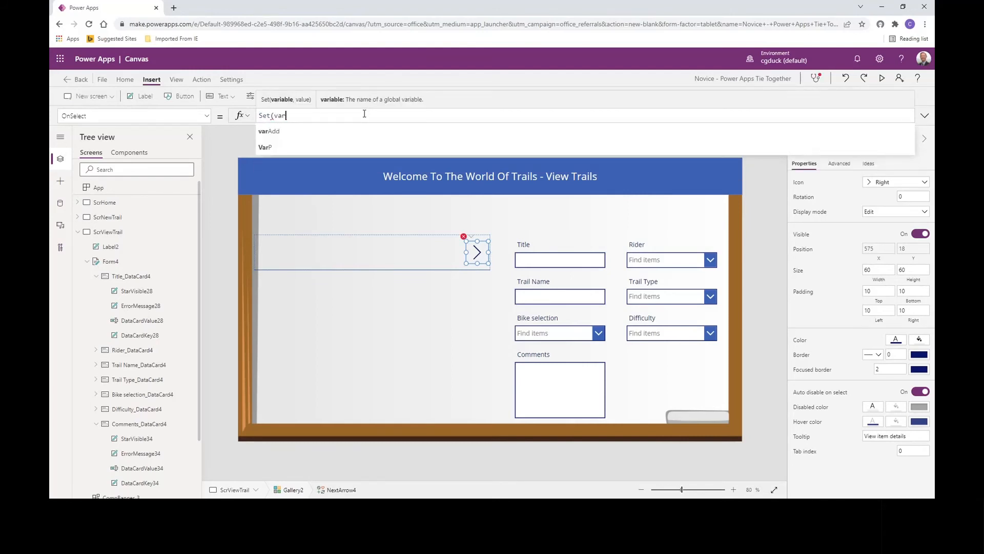
type("Item,This")
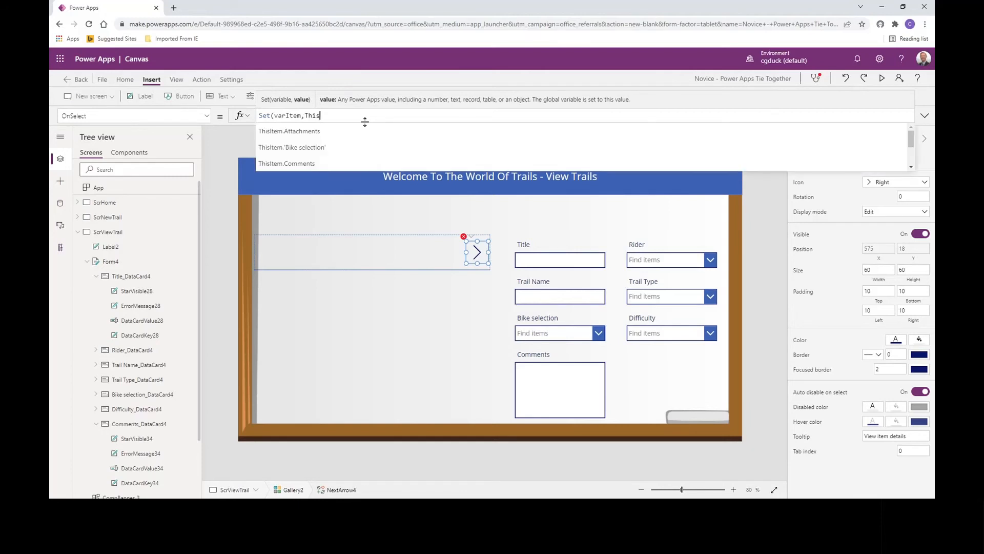
type("Item);")
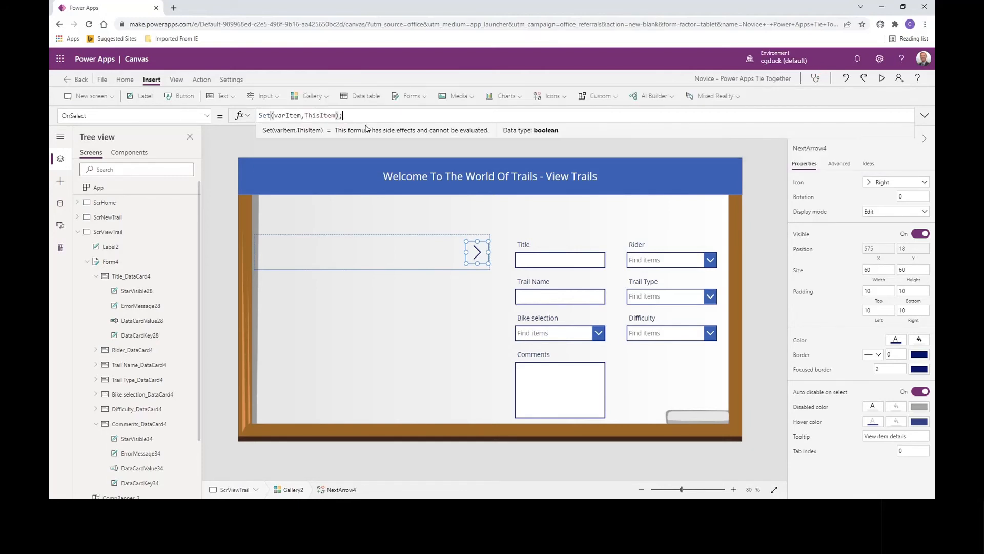
- Add Set(varAdd,false); as a second line in the gallery arrow's OnSelect formula
key("shift+Return")
type("Set(var")
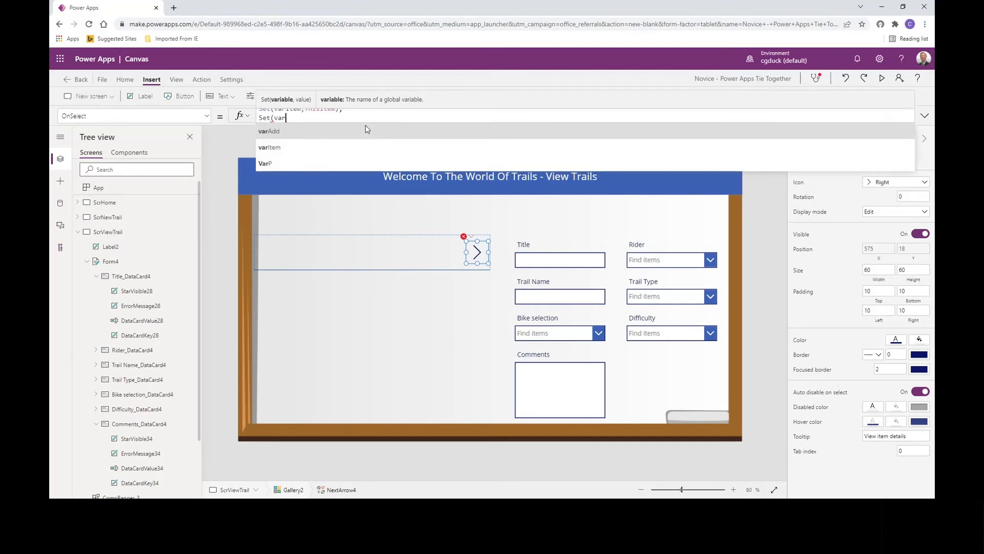
type("Add,false)")
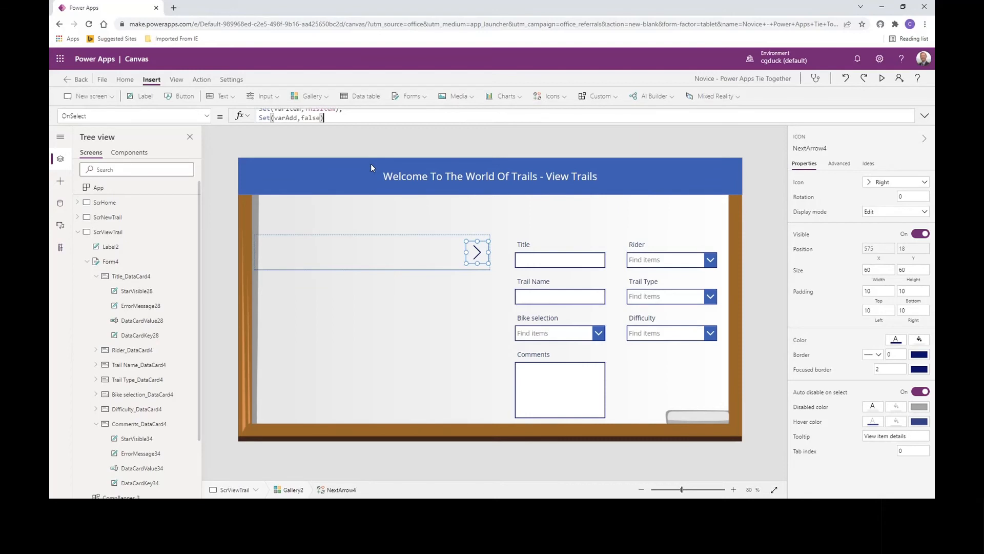
type(";")
key("shift+Return")
type("Set")
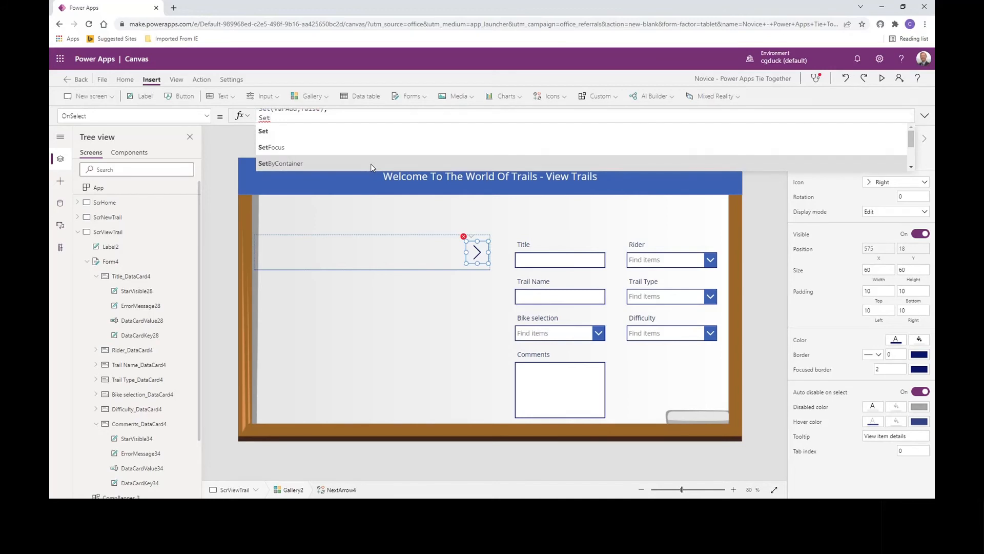
type("(")
key("BackSpace")
key("BackSpace")
key("BackSpace")
key("BackSpace")
key("BackSpace")
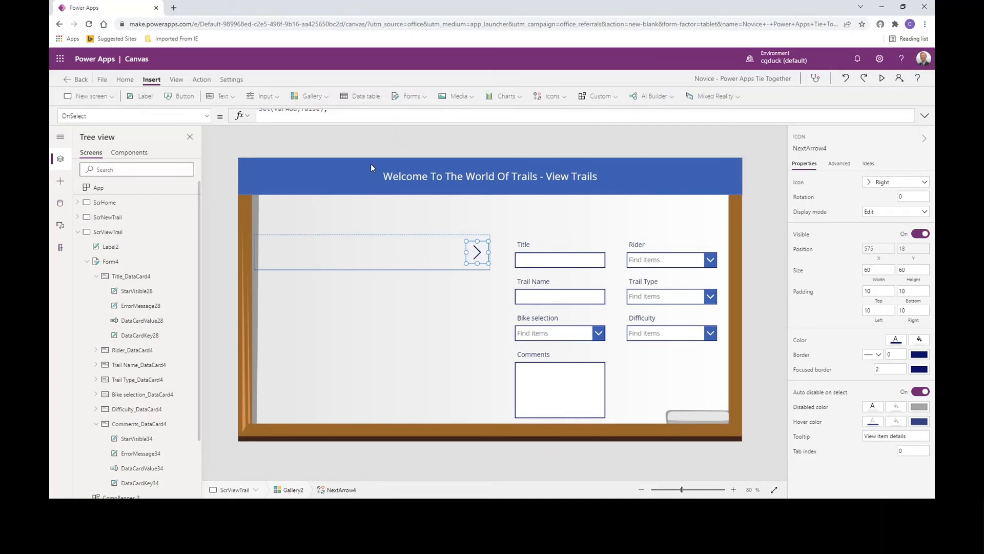
- Start a ViewForm( call on the third line of the gallery arrow's OnSelect formula
type("ViewForm(f")
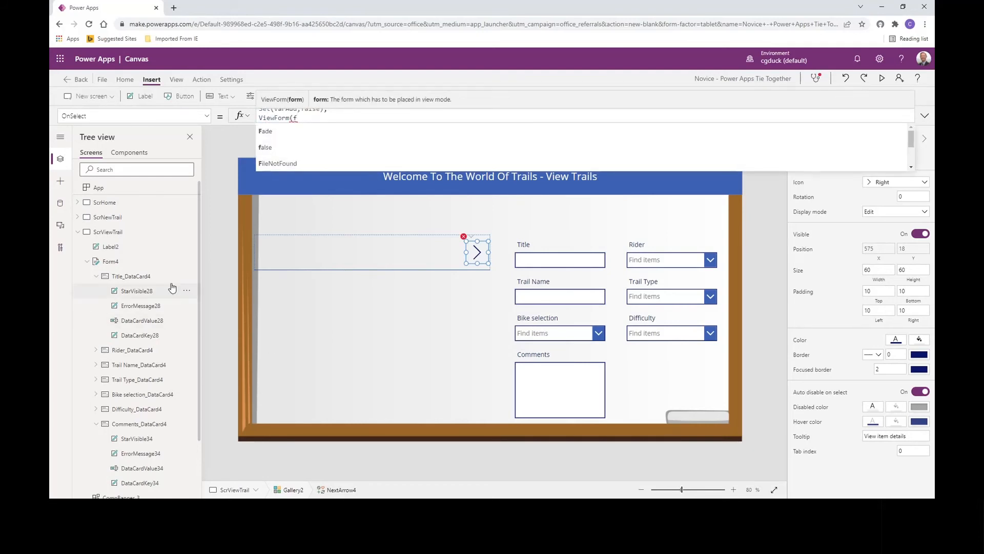
- Rename the edit form on the view trail screen as FrmView
left_click(187, 261)
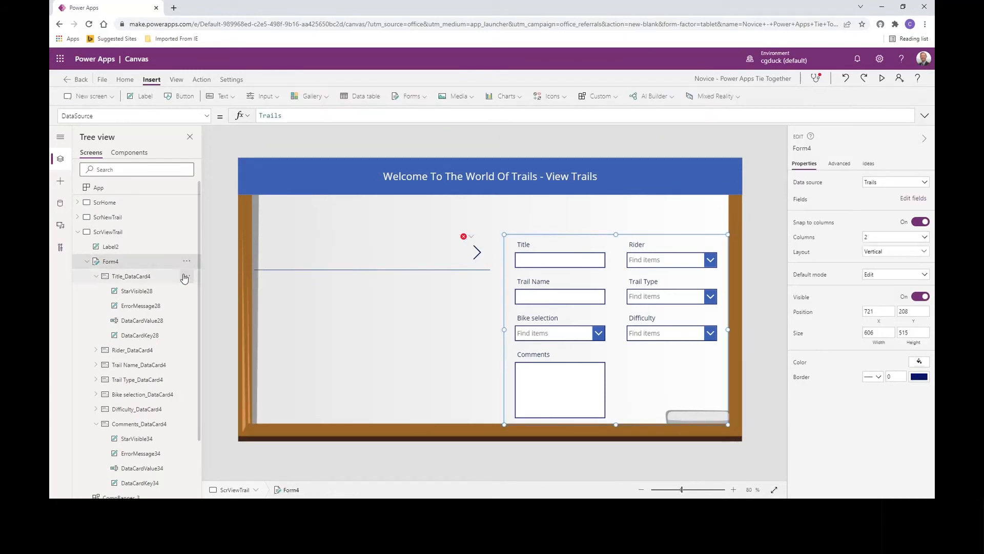
left_click(187, 261)
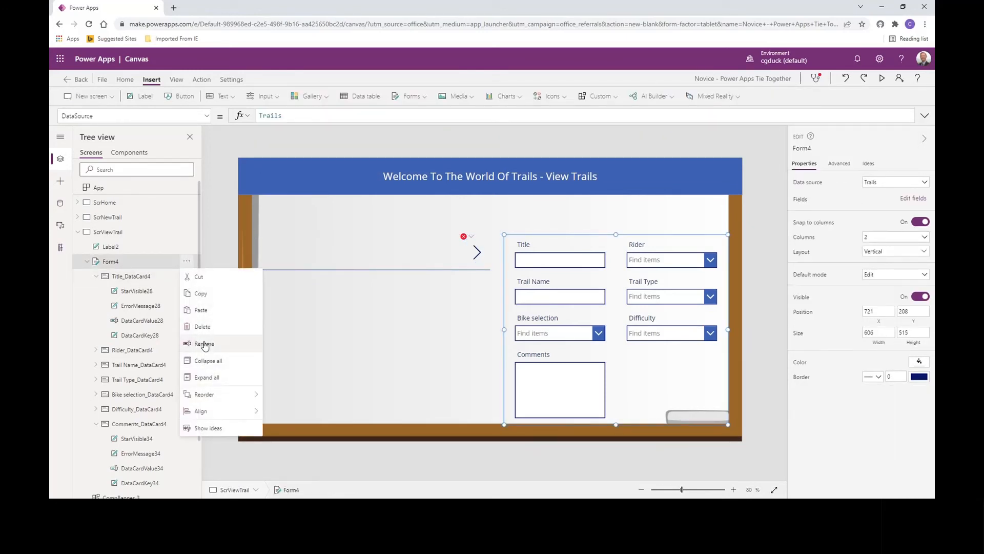
left_click(204, 344)
type("F")
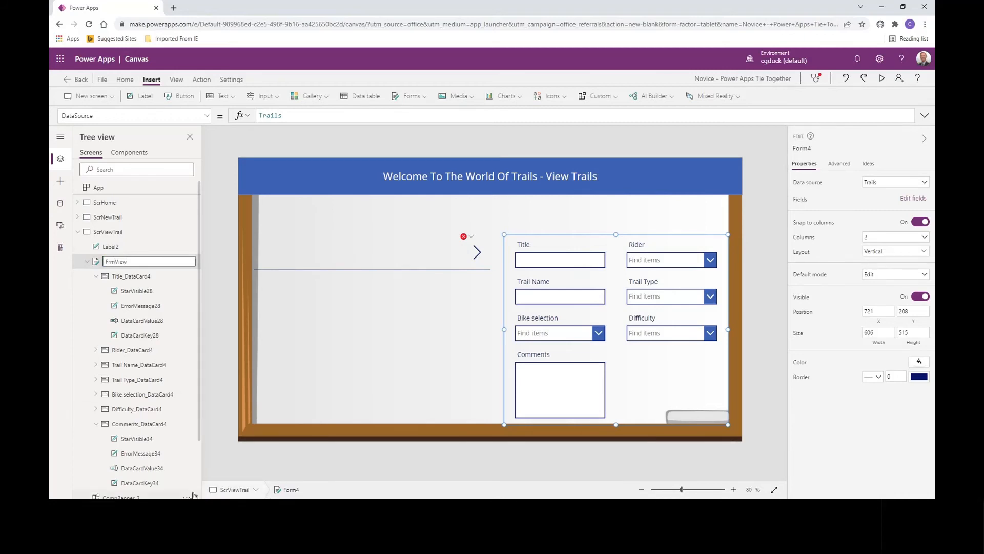
left_click(449, 276)
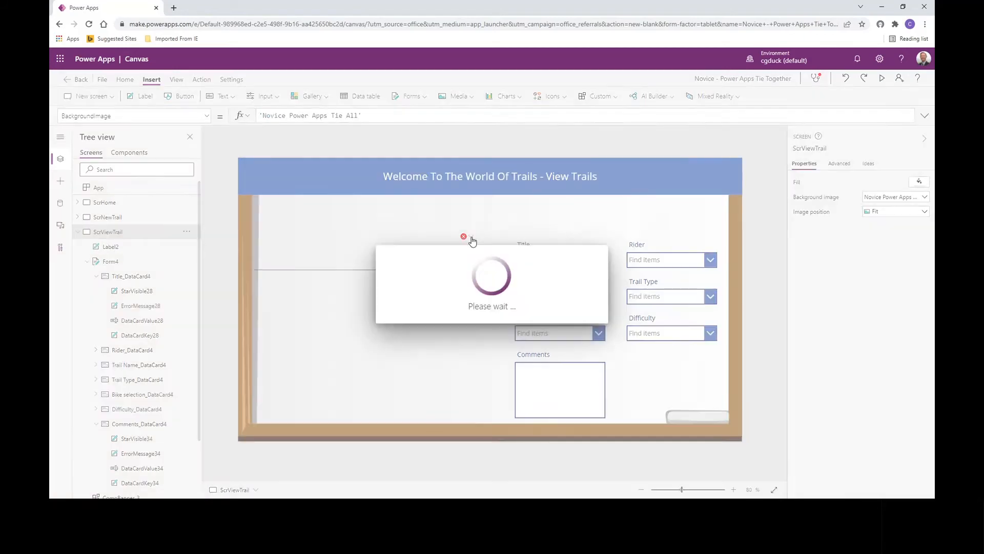
- Complete the last line of the gallery arrow's OnSelect formula as ViewForm(FrmView)
left_click(469, 238)
left_click(475, 250)
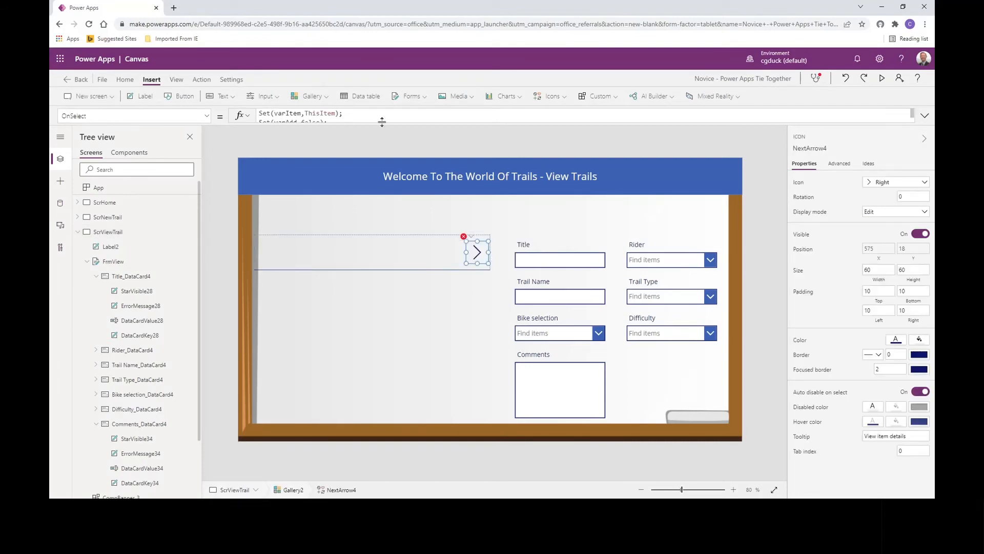
left_click_drag(382, 122, 381, 165)
left_click(310, 143)
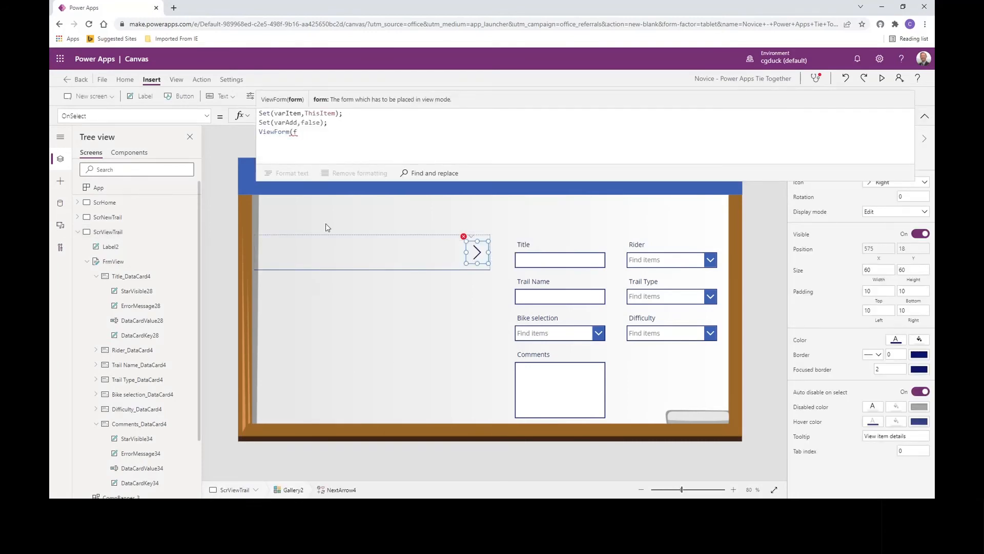
type("rm")
key("Down")
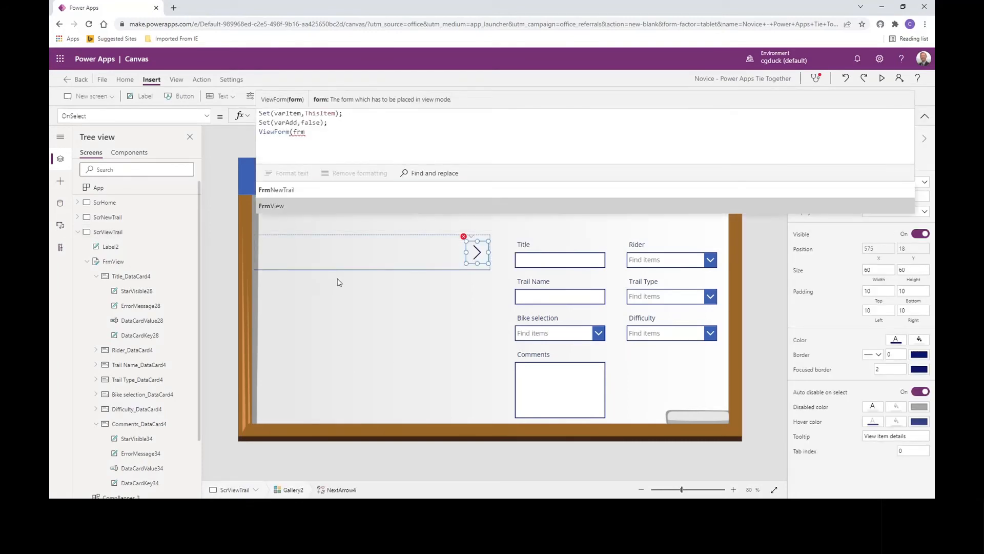
key("Return")
type(")")
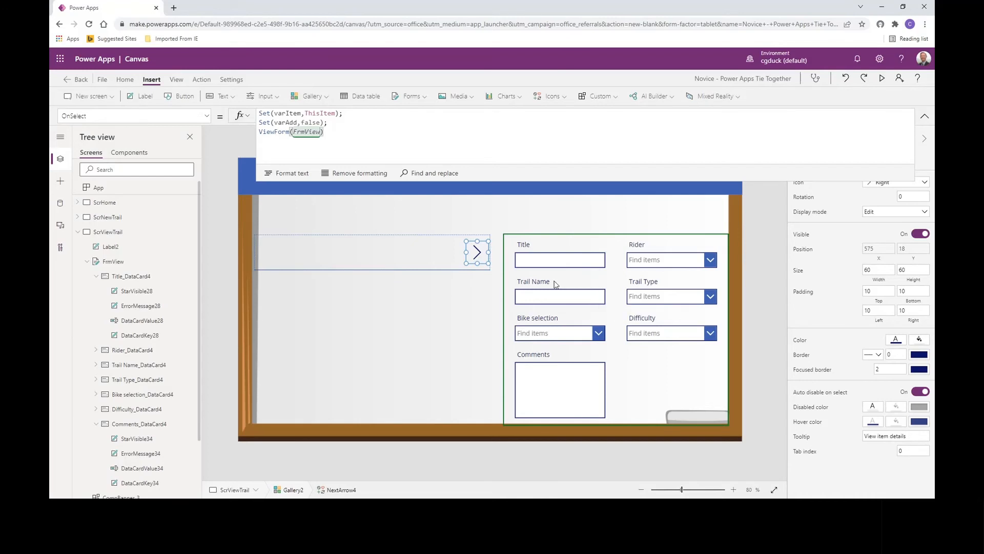
left_click(924, 116)
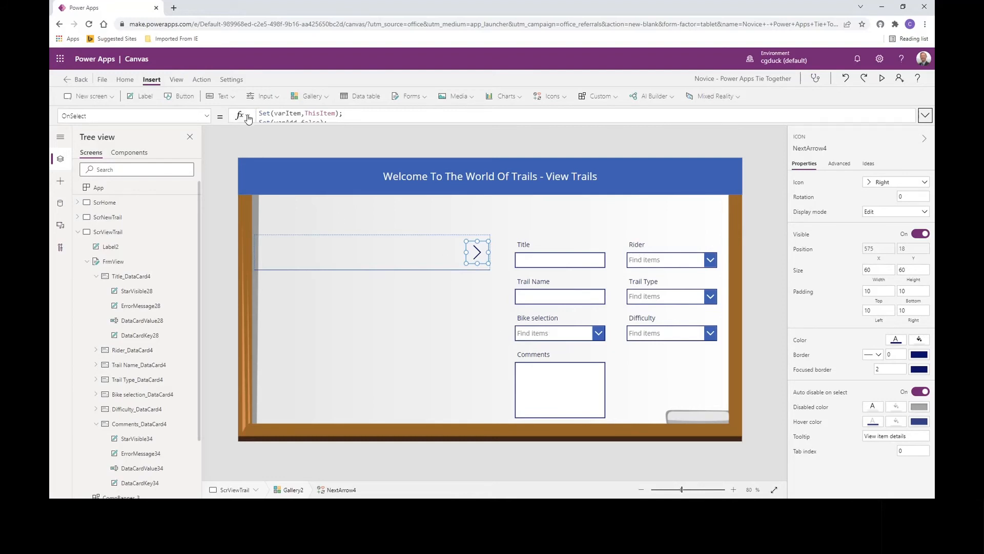
left_click(553, 96)
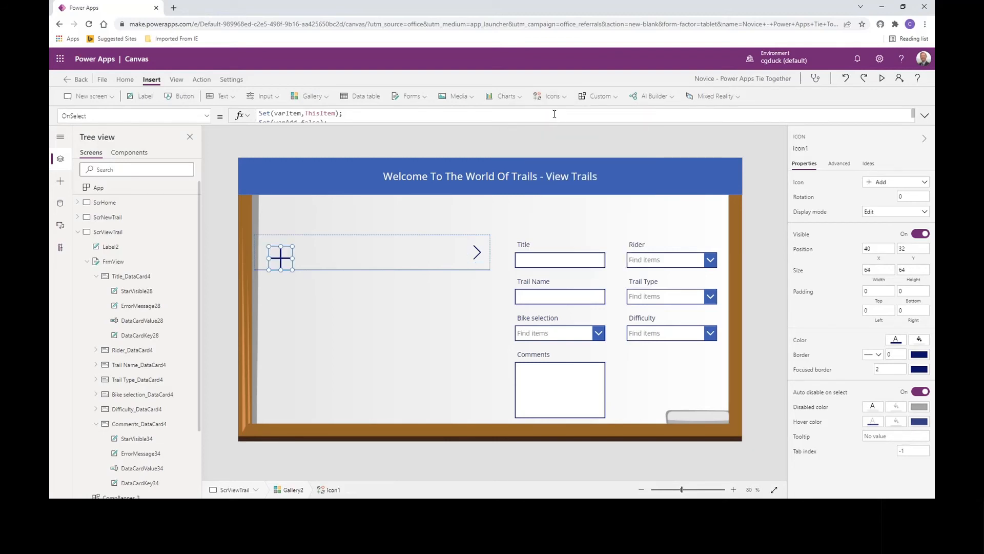
left_click_drag(288, 255, 337, 247)
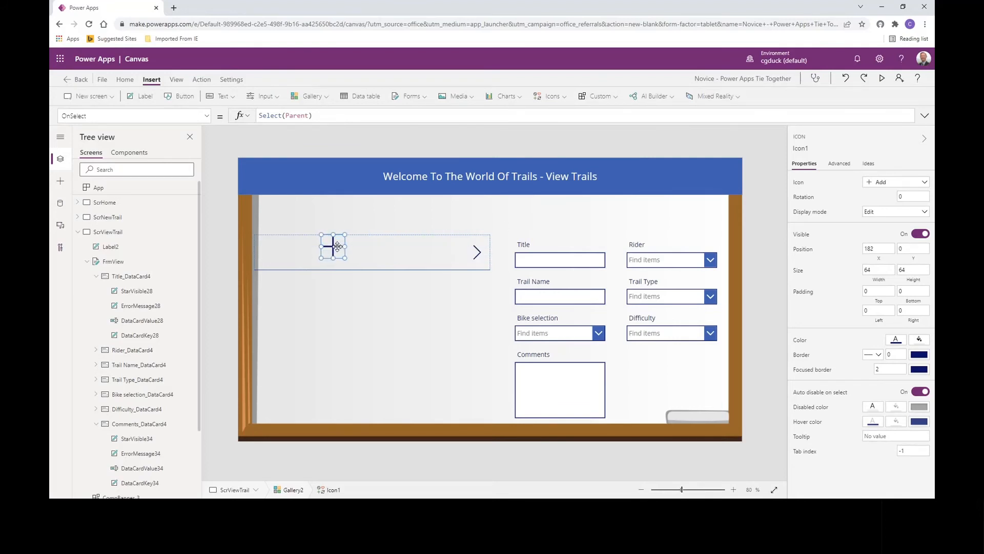
key("Delete")
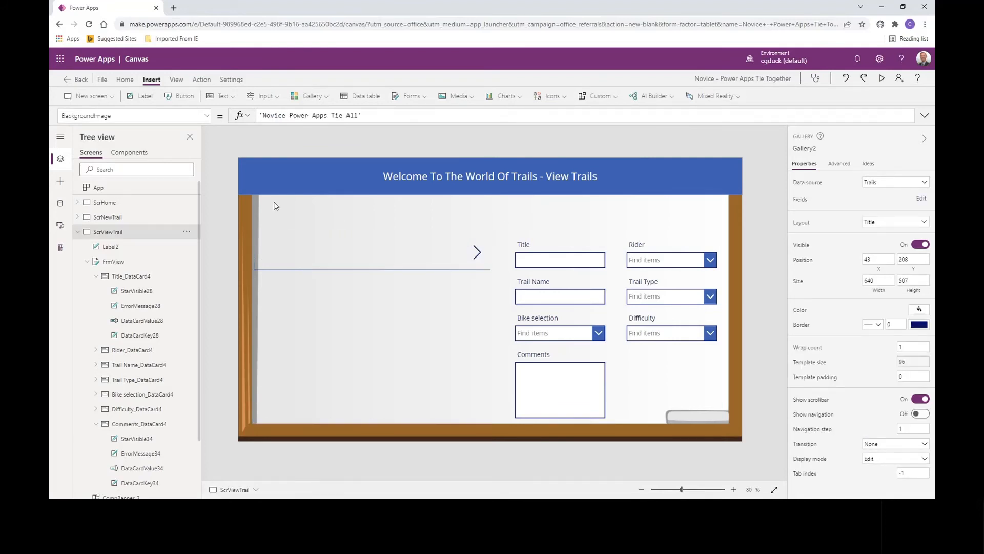
- Insert an Add icon on the view trail screen, place it at the header's right end, about X 1283, Y 18, and color it white
left_click(553, 97)
left_click(481, 134)
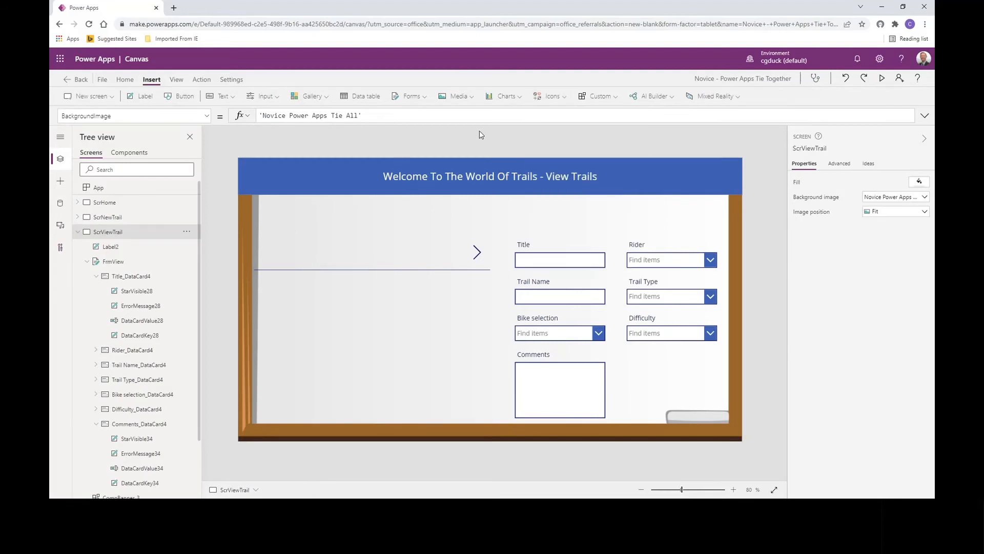
left_click(564, 97)
left_click(505, 147)
left_click_drag(265, 183, 724, 176)
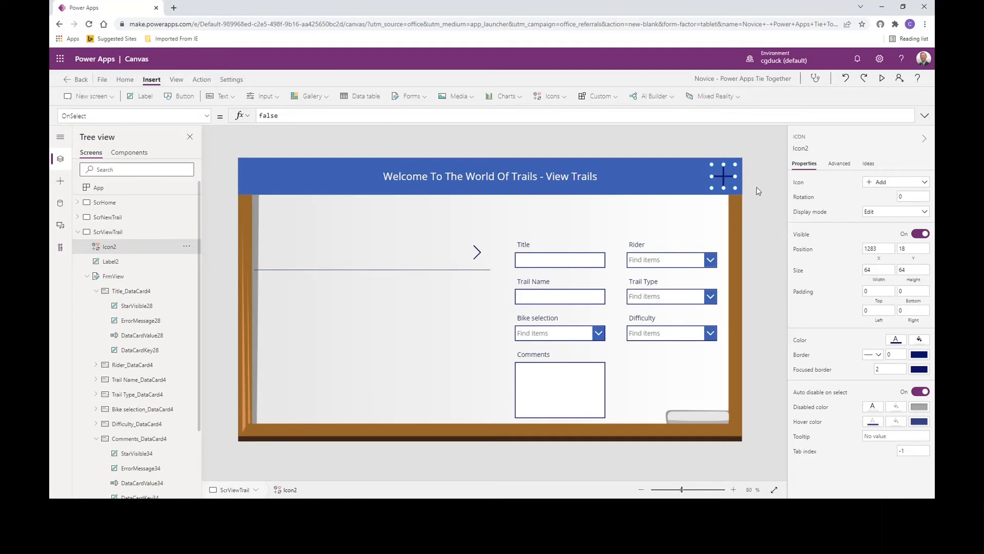
left_click(897, 342)
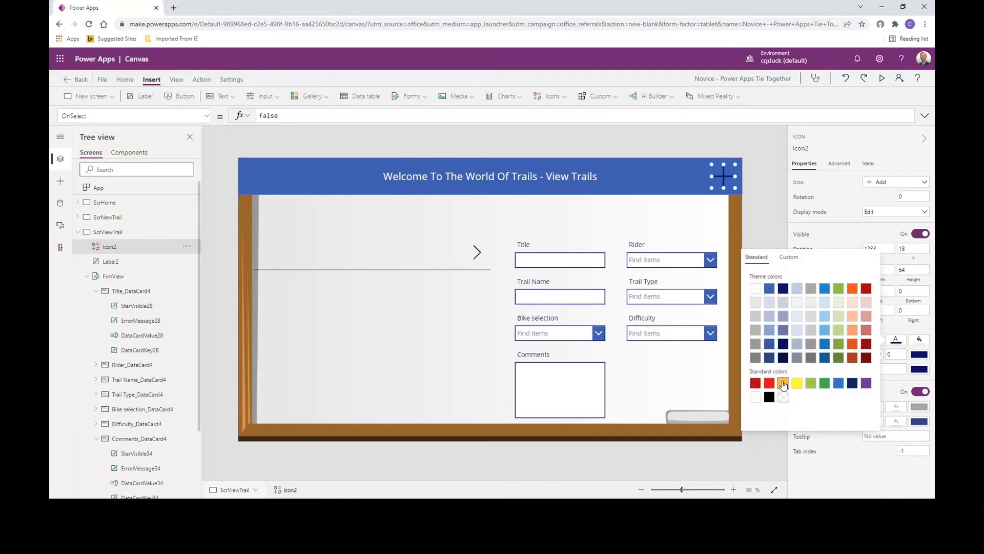
left_click(756, 398)
- Set the OnSelect formula of the header's Add icon to Navigate(ScrNewTrail,ScreenTransition.None)
double_click(278, 113)
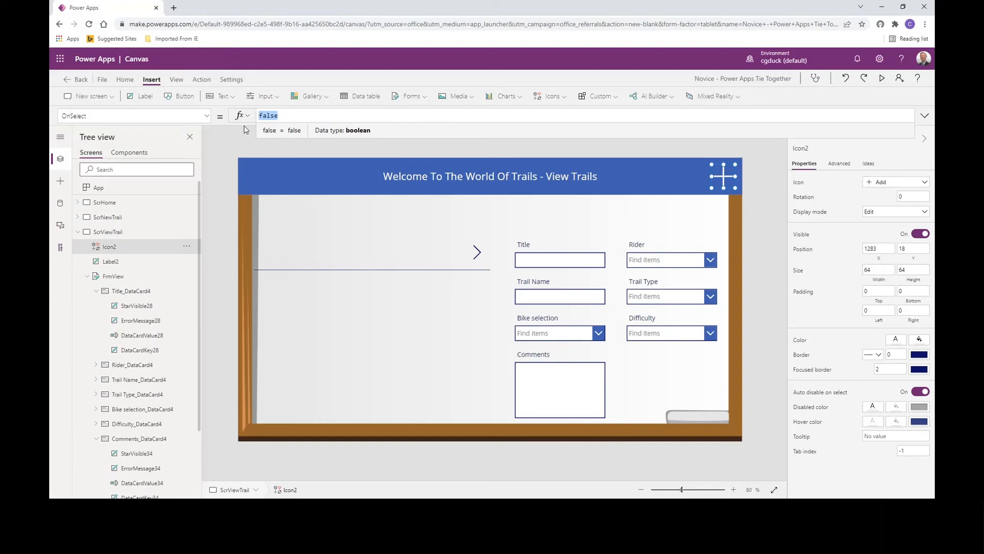
type("Navigate(")
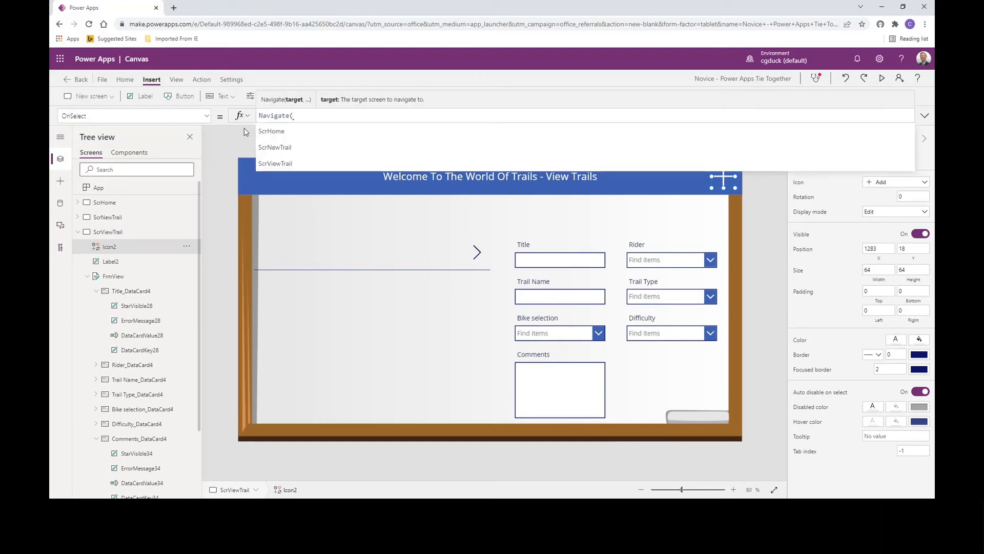
key("Down")
key("Tab")
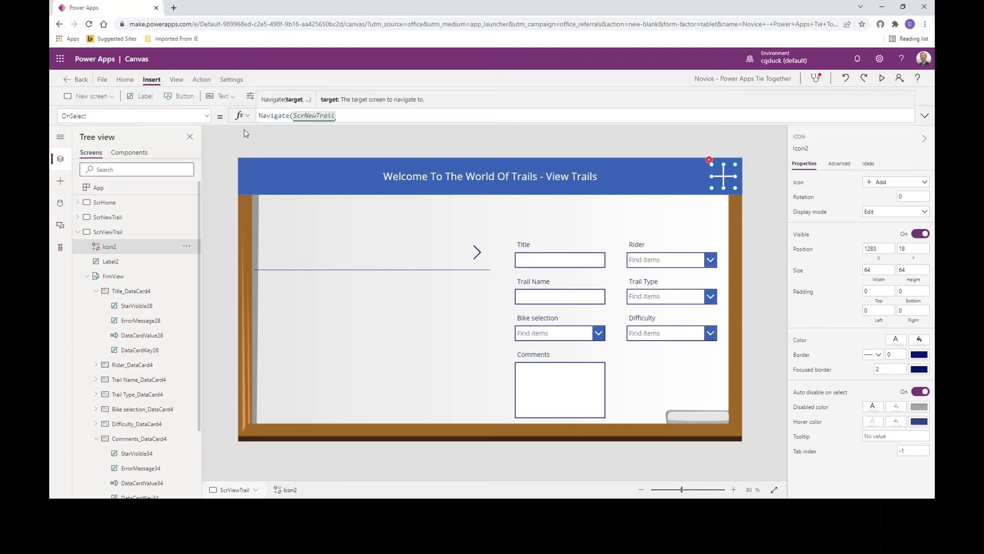
type(",")
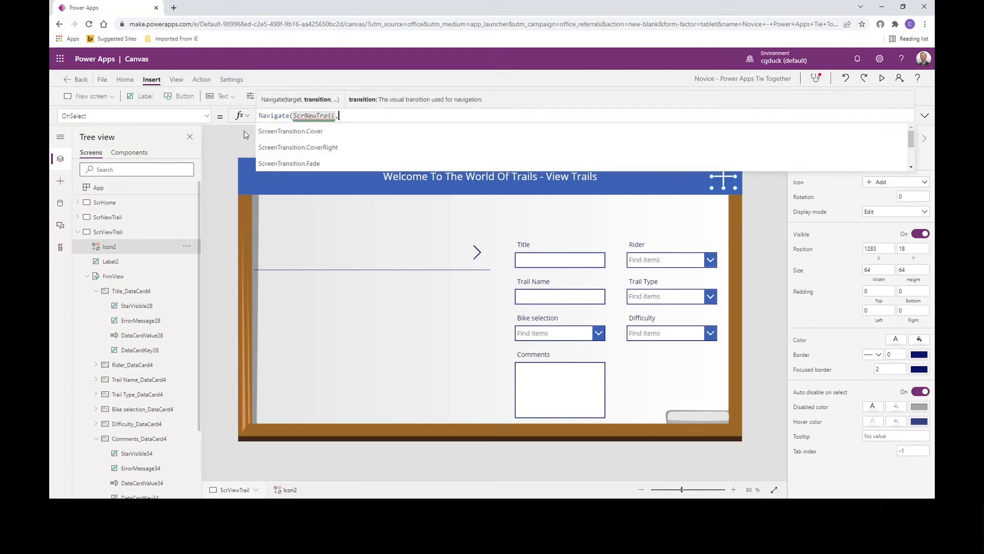
key("Down")
key("Down")
key("Down")
key("Down")
key("Down")
key("Up")
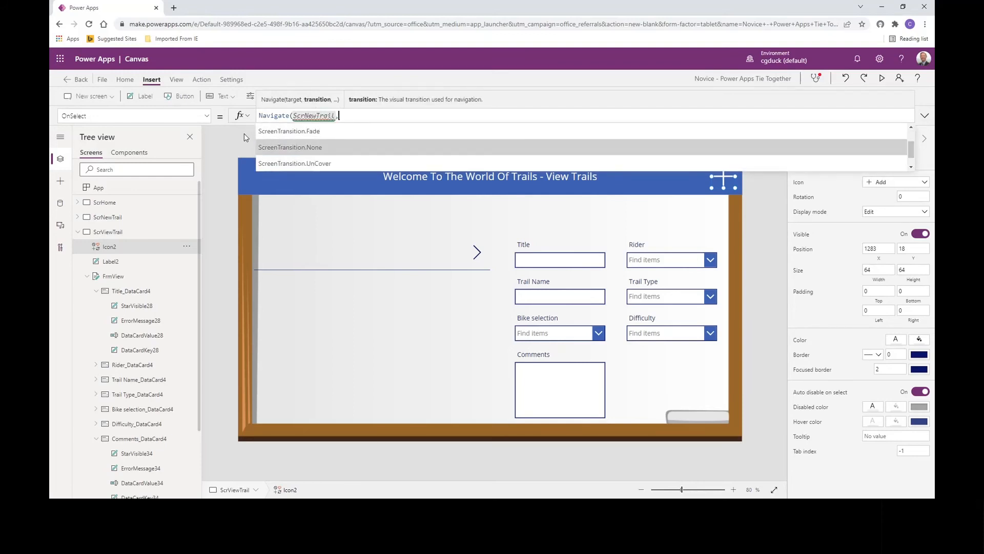
key("Tab")
type(")")
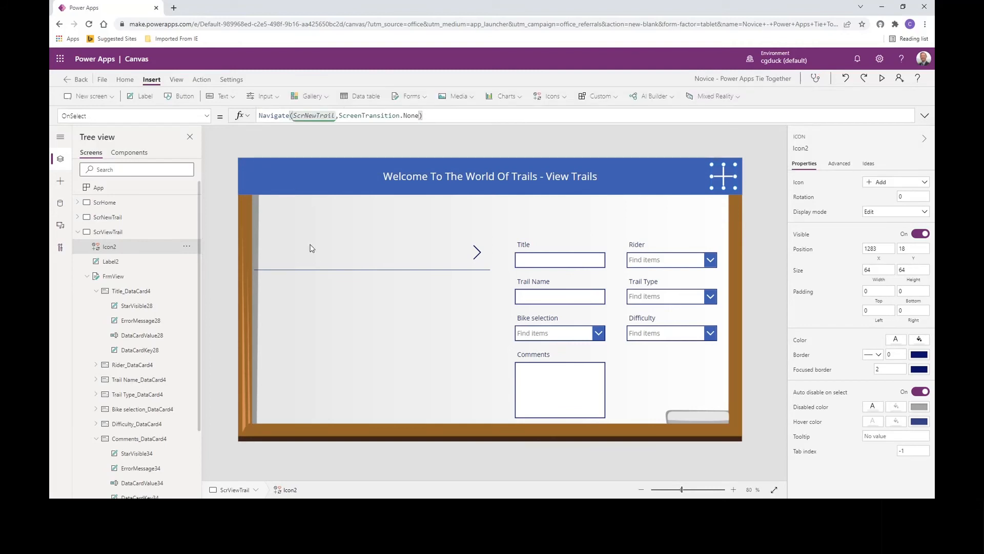
- Collapse ScrViewTrail in the tree and examine the App object's StartScreen property and its other available properties
left_click(78, 232)
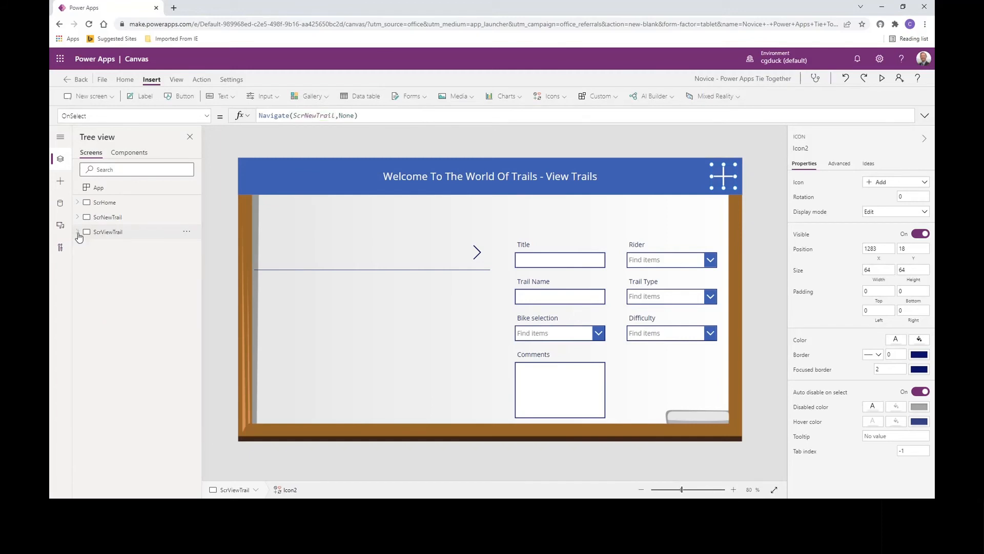
left_click(100, 190)
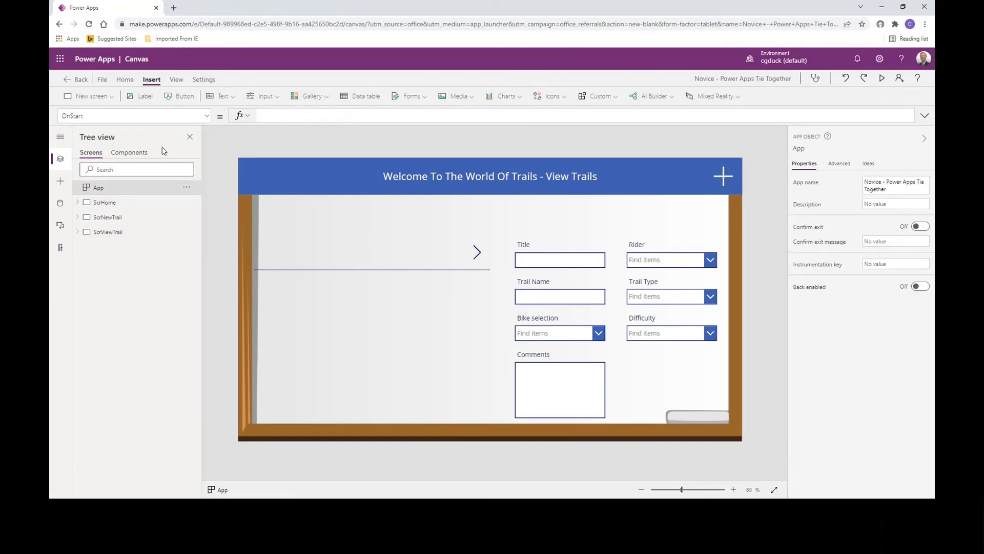
left_click(207, 117)
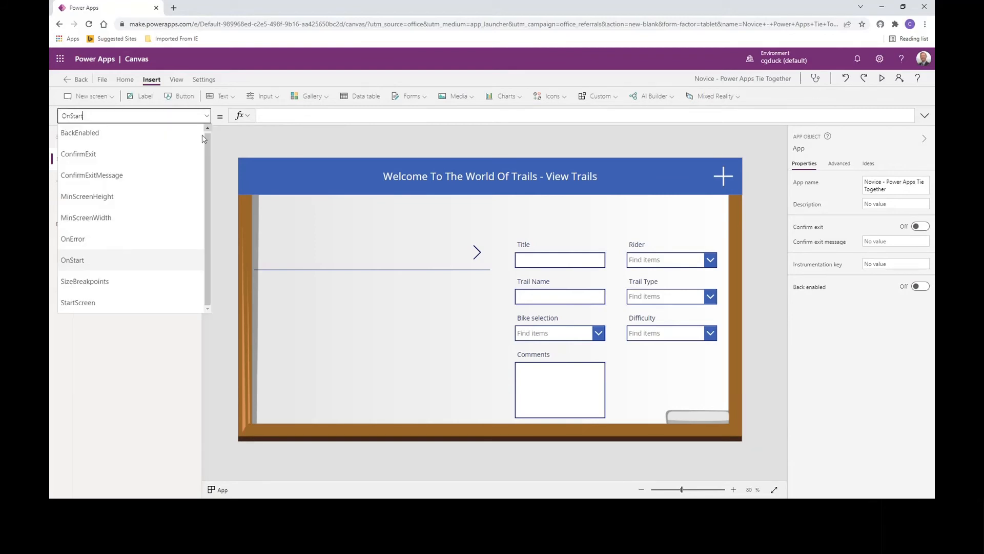
left_click(141, 300)
left_click(208, 118)
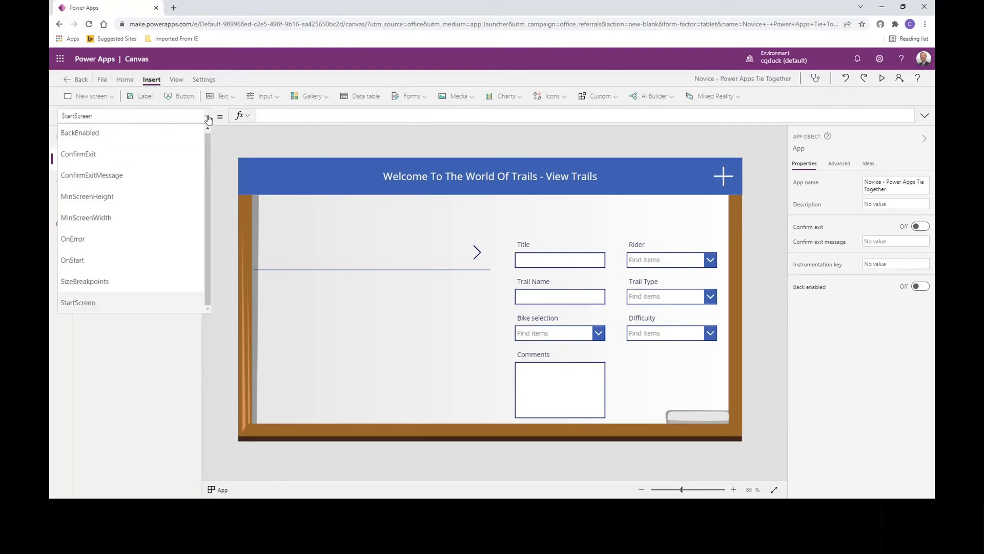
left_click(206, 118)
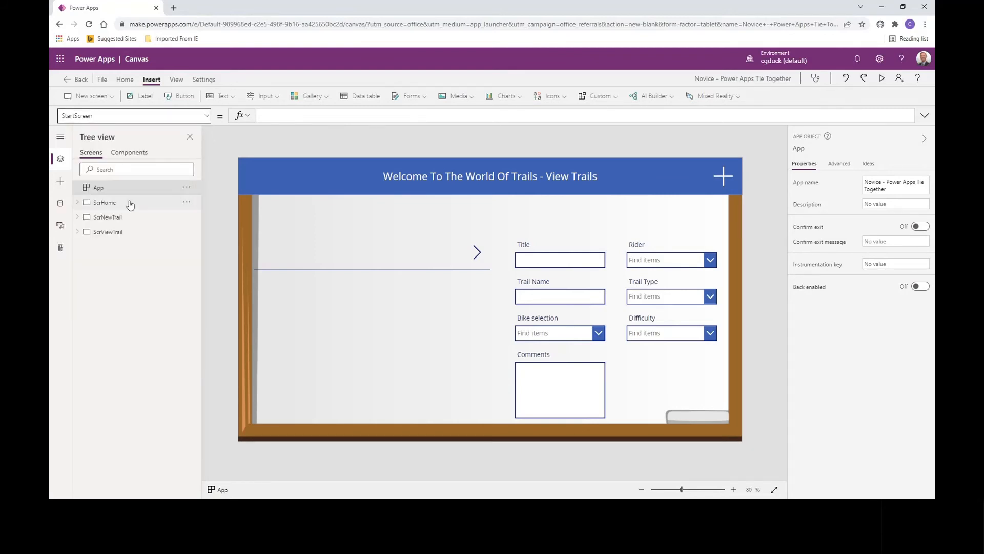
- Preview the app from ScrHome and go to the Add A Trail form
left_click(110, 203)
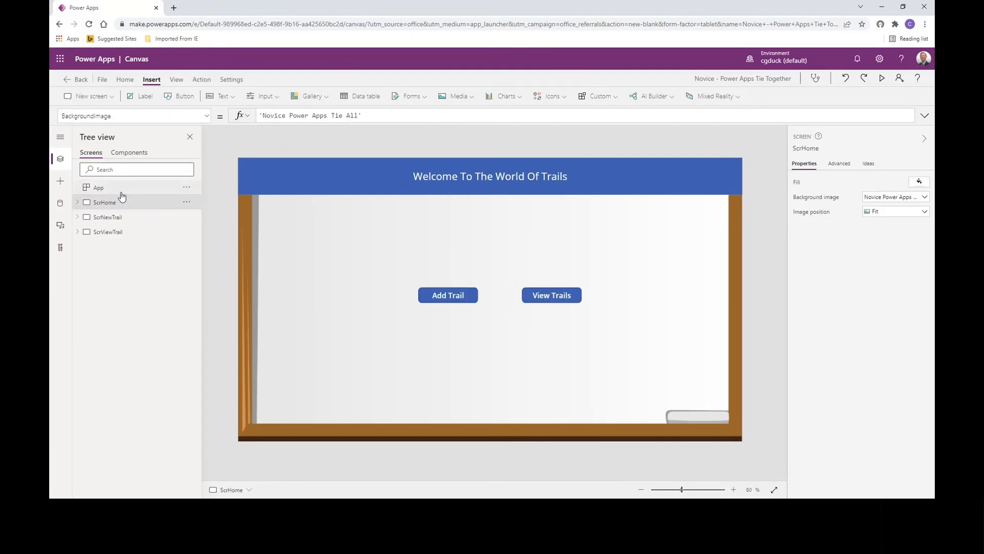
left_click(883, 78)
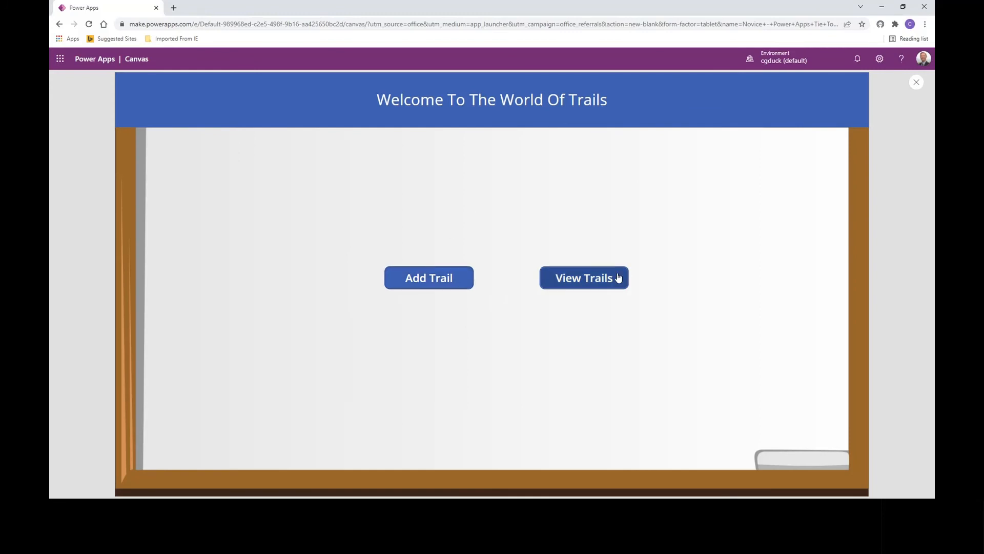
left_click(440, 283)
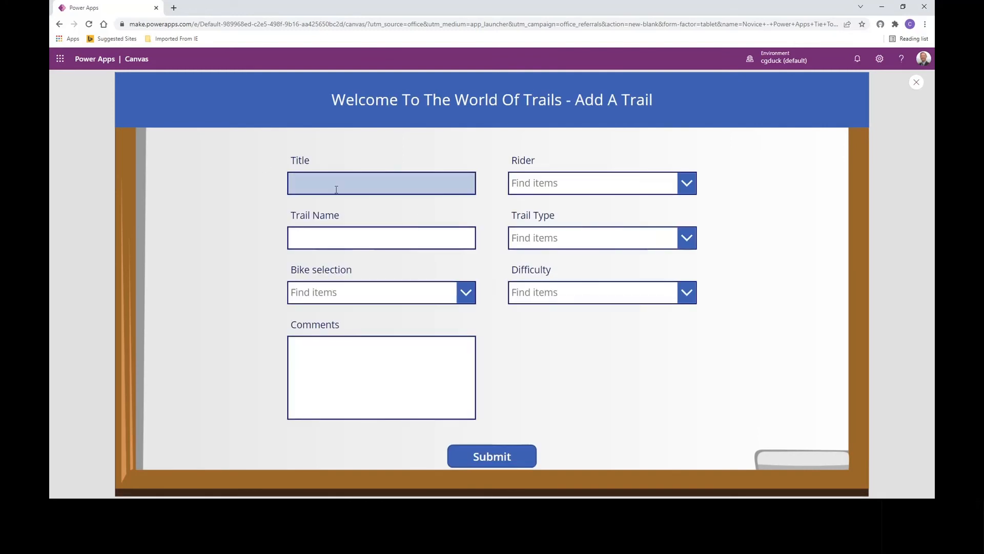
- Enter South Mountain as the new trail's title and find and choose its rider
left_click(342, 188)
type("So")
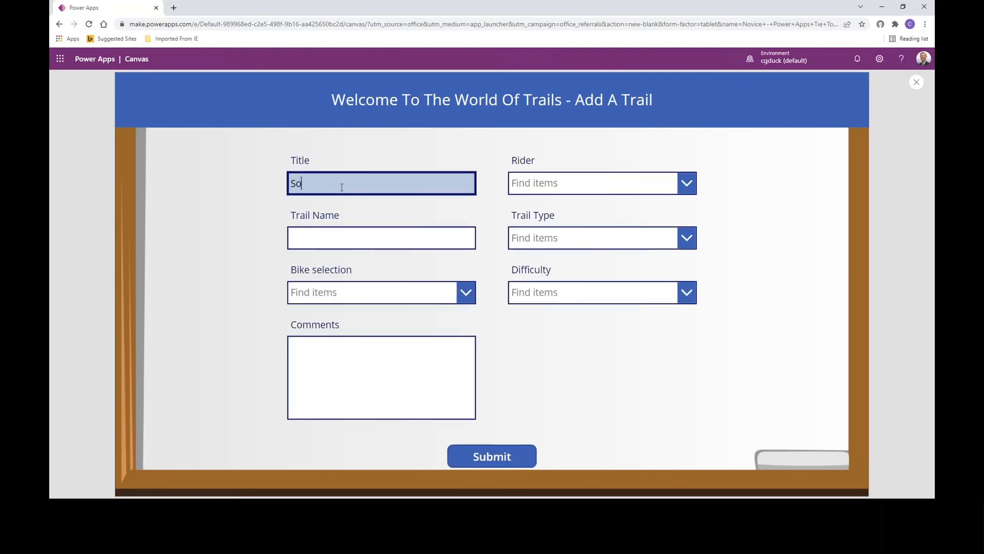
type("uth Mountain")
left_click(611, 188)
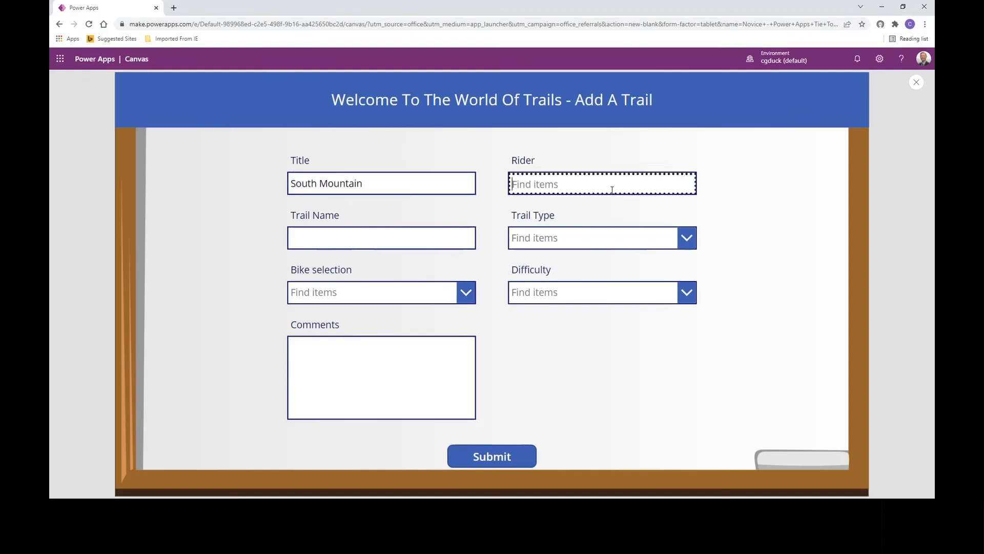
type("crahs")
type("h")
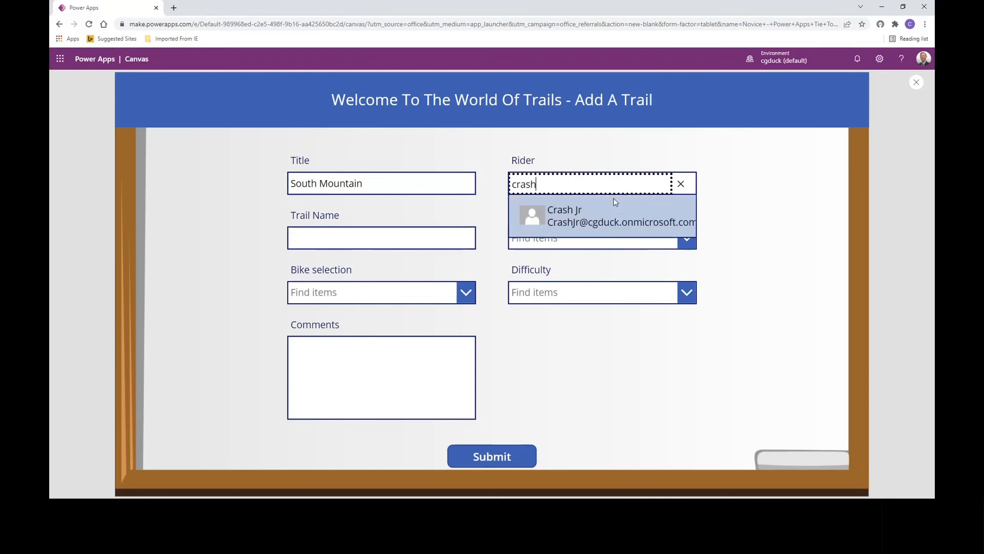
left_click(594, 212)
- Fill in the trail name Towers, trail type Road, bike selection Felt - Road and difficulty Blue - Intermediate
left_click(346, 233)
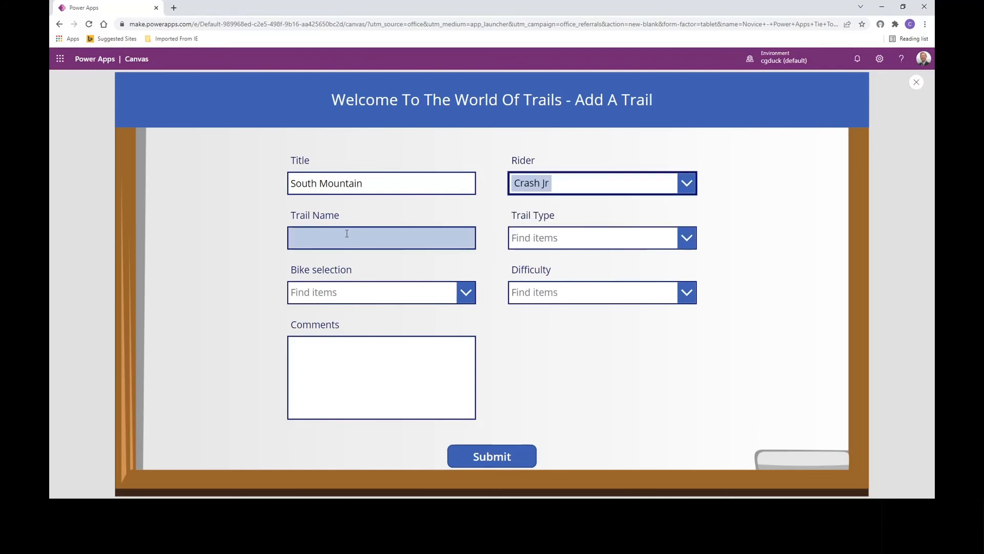
type("Towers")
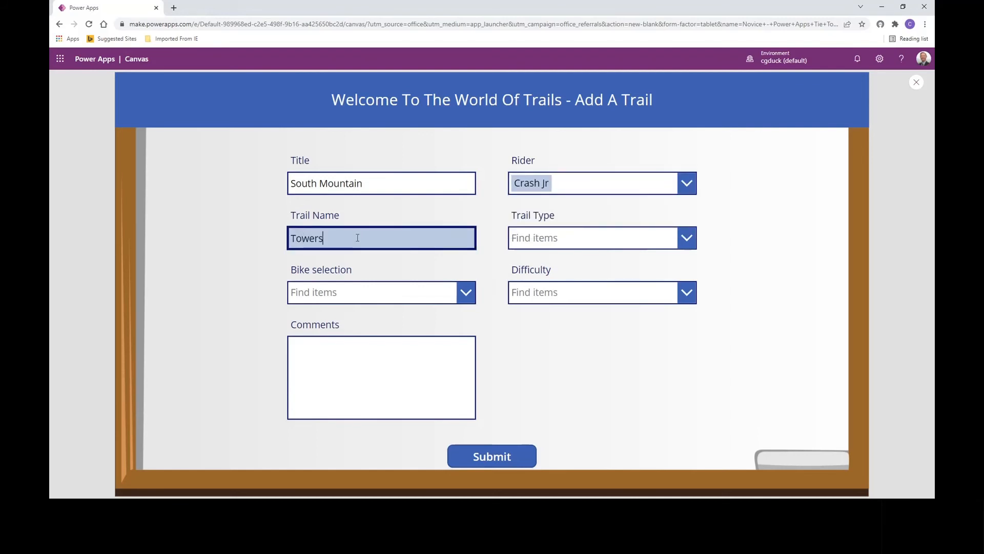
left_click(564, 237)
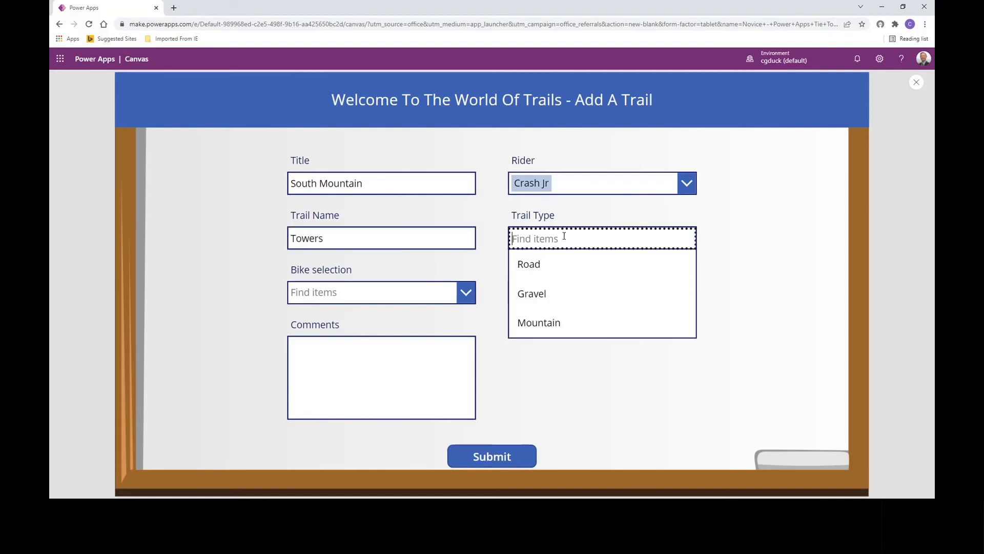
left_click(549, 272)
left_click(342, 292)
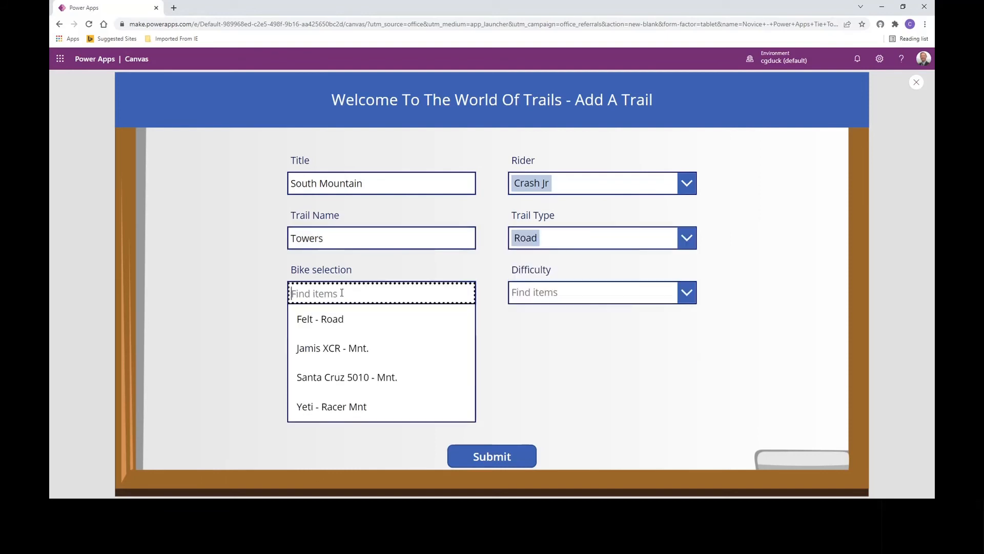
left_click(327, 325)
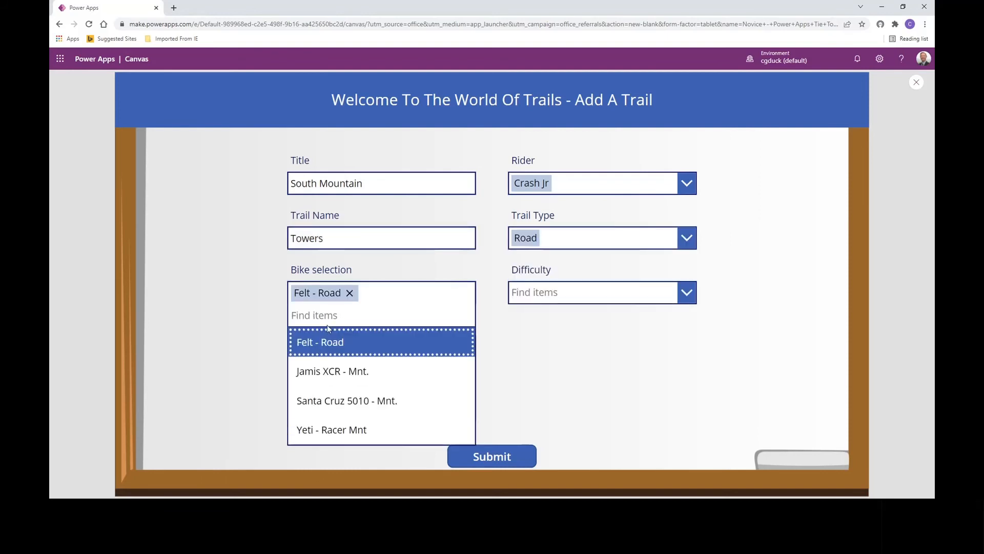
left_click(559, 296)
left_click(555, 350)
- Enter the comment "Nice climb to towers gives you a work out." for the new trail
left_click(352, 355)
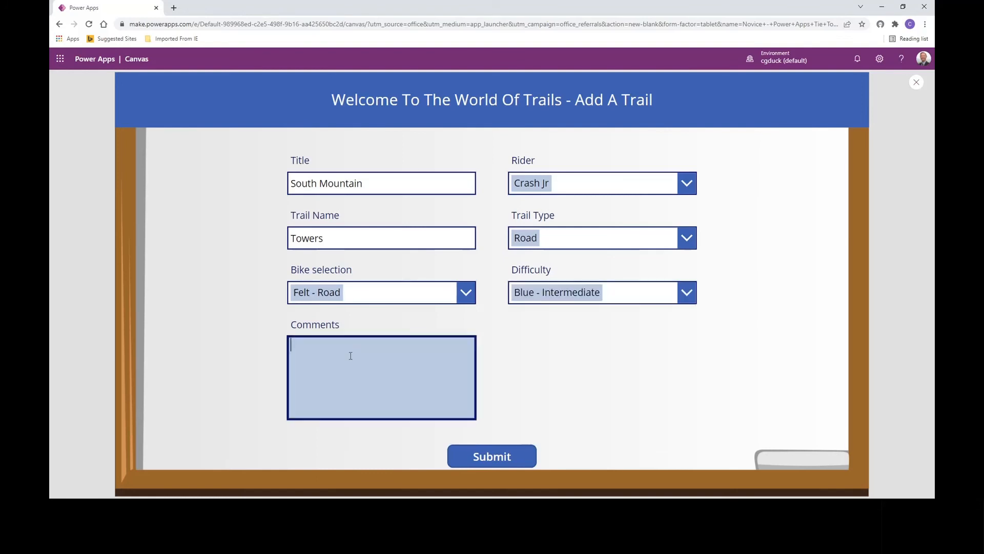
type("Nice climb to towes")
type("s gives you a work out. ")
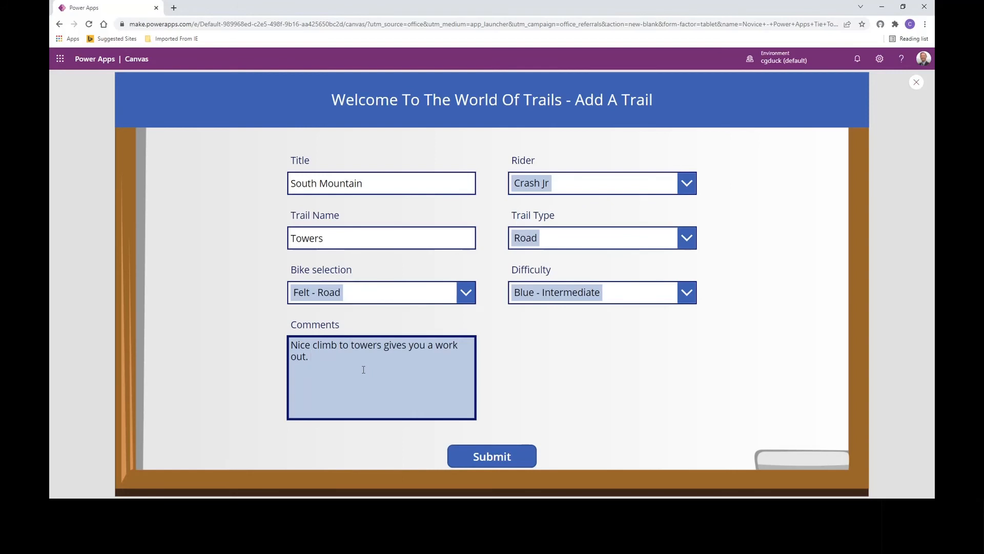
type(" Overall")
type(" good")
type(" 2.5K")
type(" miles")
- Append "Overall good 45 miles and 2.5K in elevation gain" to the comments and submit the new trail
key("BackSpace")
key("BackSpace")
key("BackSpace")
key("BackSpace")
key("BackSpace")
key("BackSpace")
key("BackSpace")
key("BackSpace")
key("BackSpace")
type("45 milesw")
key("BackSpace")
type("and 2.5K in elv")
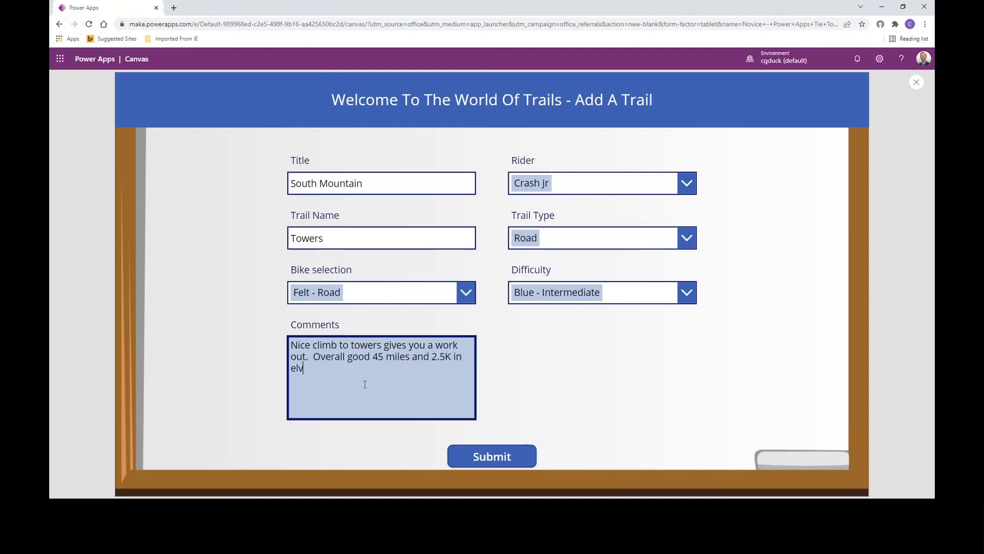
key("BackSpace")
type("evation gain")
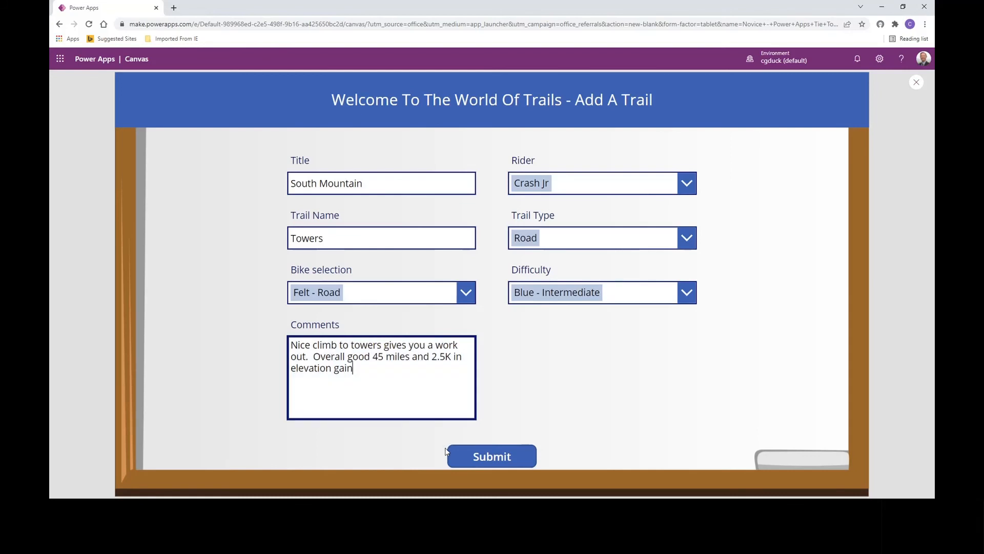
left_click(501, 458)
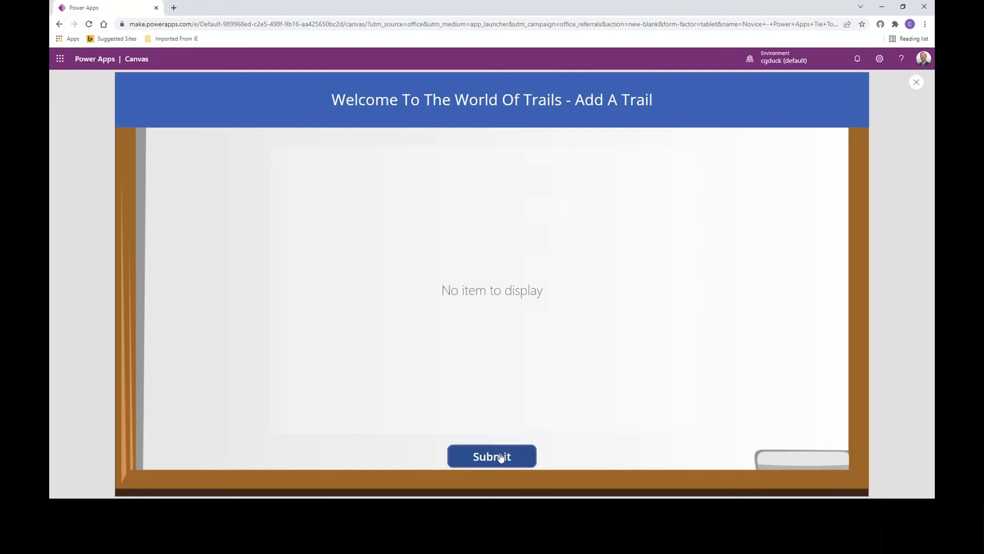
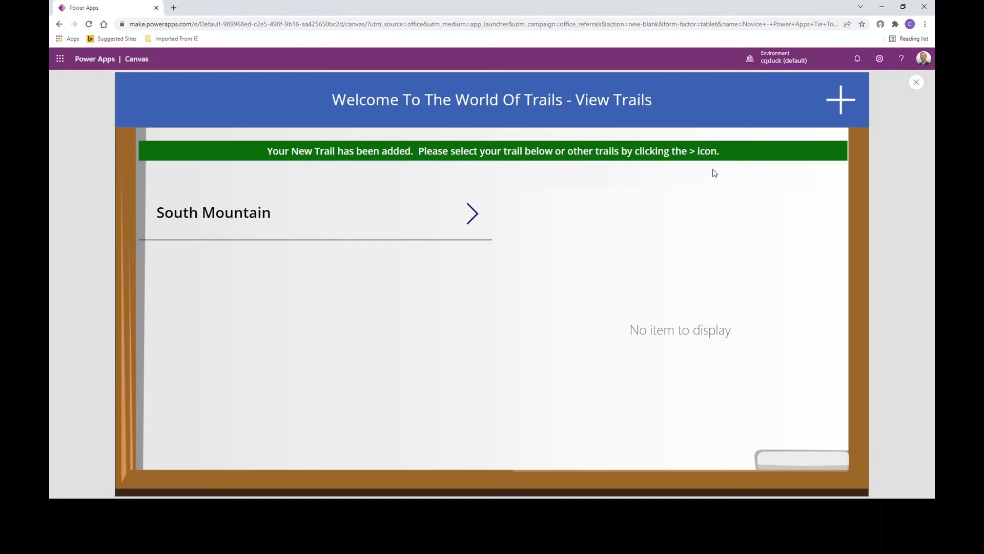
- Test the South Mountain gallery arrow in the preview and review its OnSelect formula in the editor
left_click(471, 223)
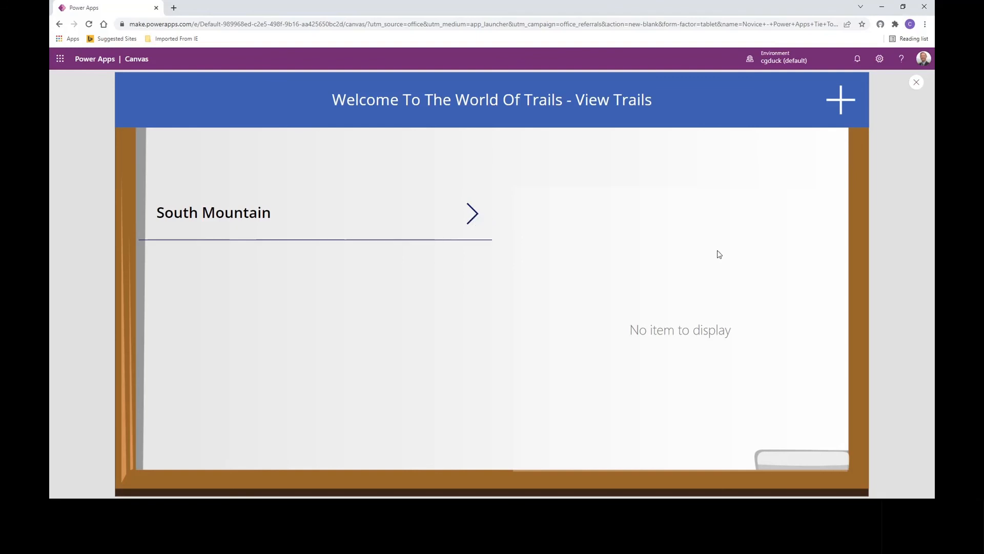
left_click(916, 83)
left_click(589, 317)
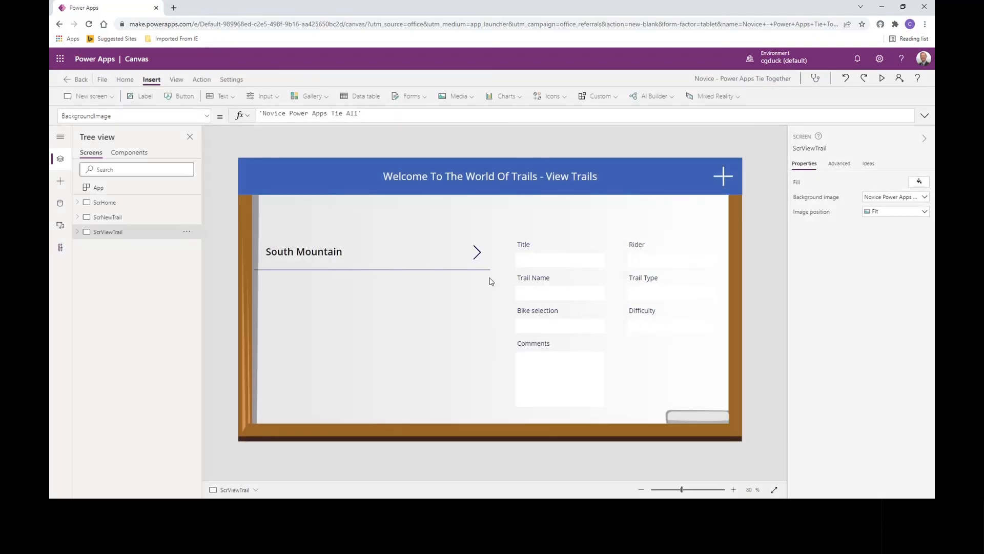
left_click(477, 252)
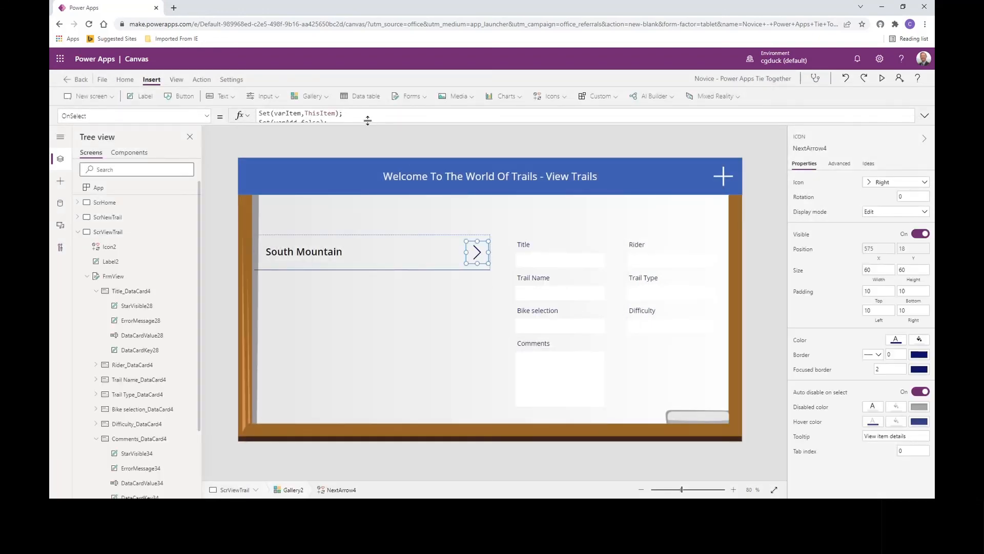
left_click_drag(374, 128, 379, 168)
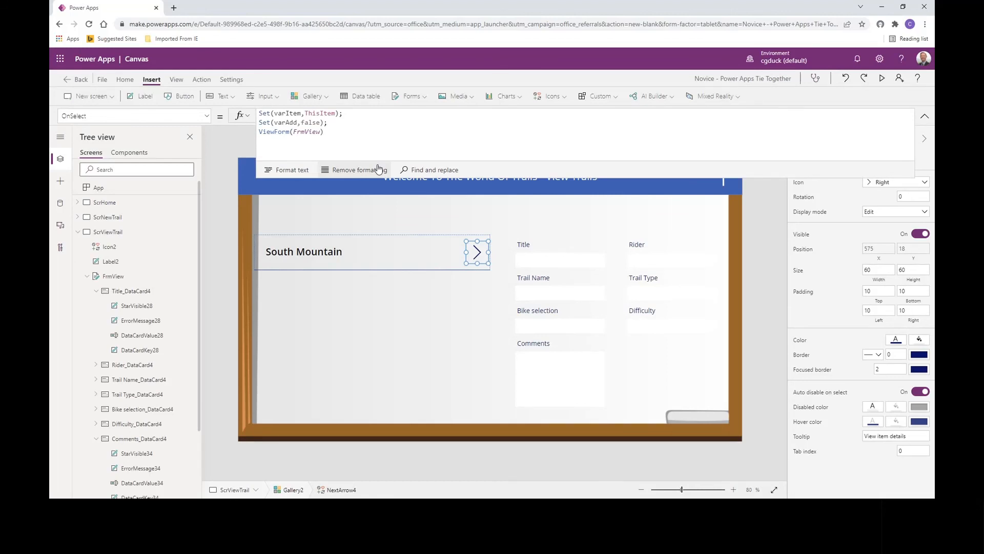
left_click_drag(378, 168, 384, 136)
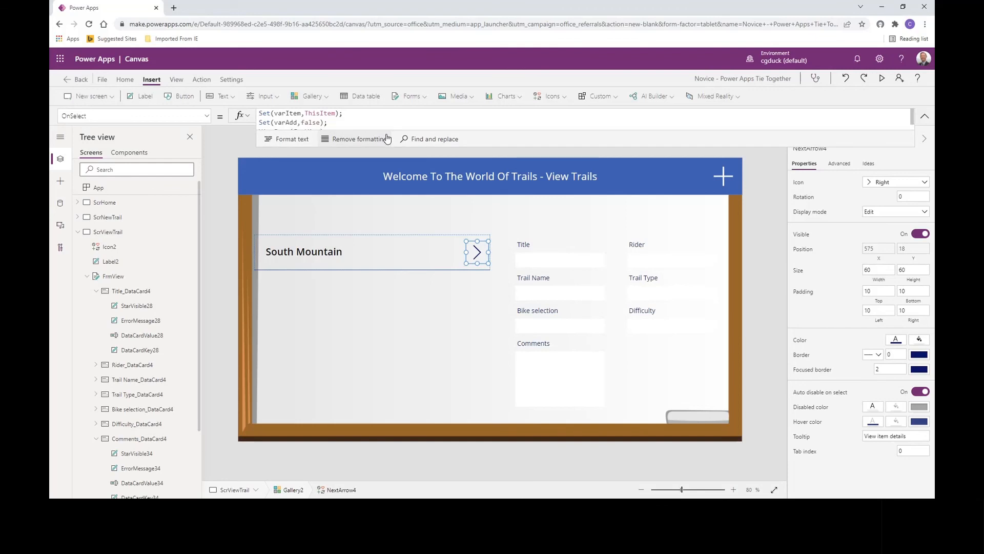
- Set the Item property of the FrmView form on the view screen to varItem
left_click(689, 377)
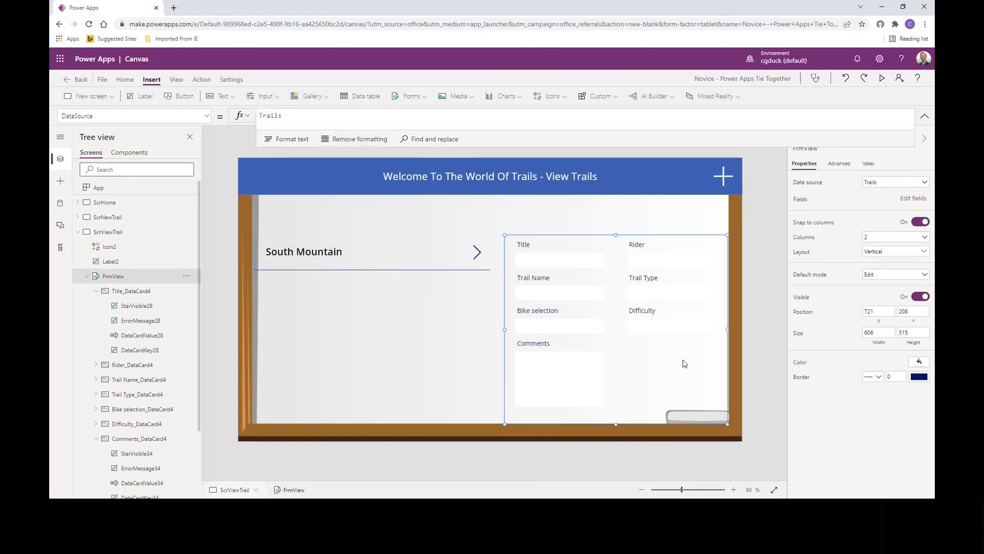
left_click(206, 117)
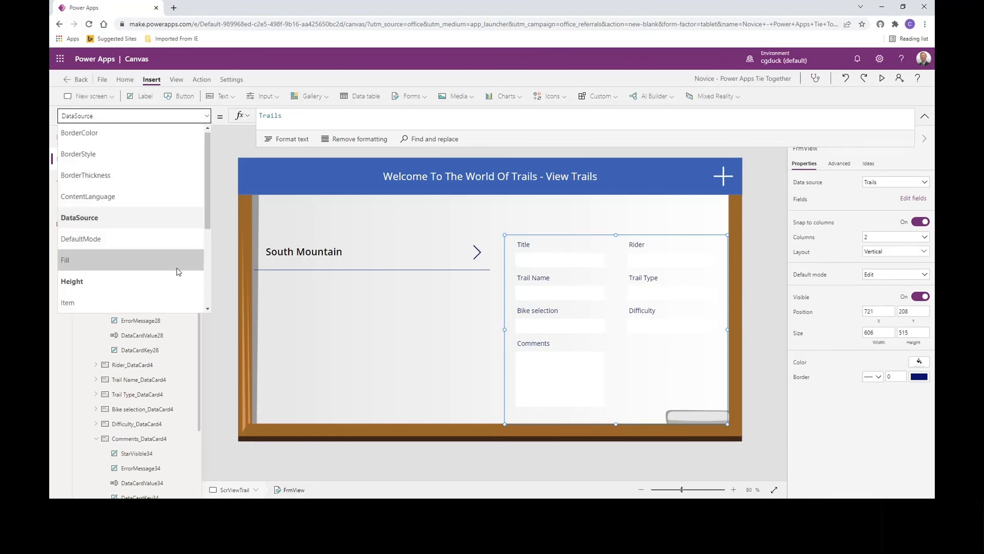
left_click(169, 304)
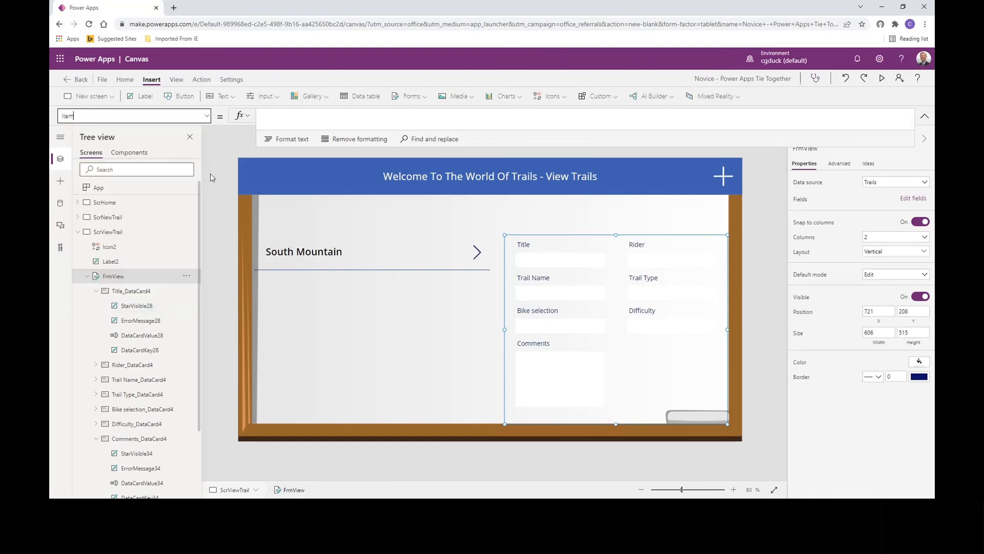
left_click(272, 117)
type("v")
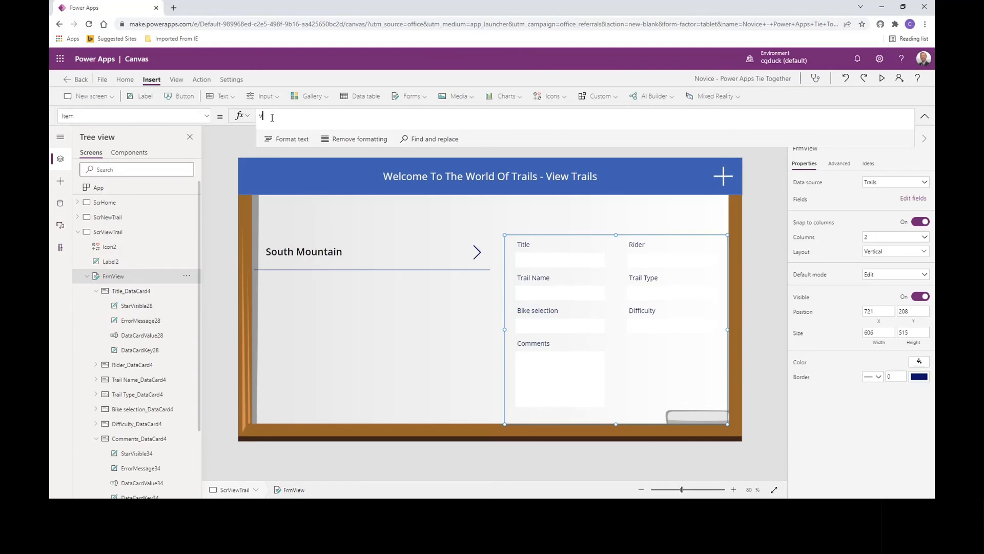
type("ar")
left_click(269, 155)
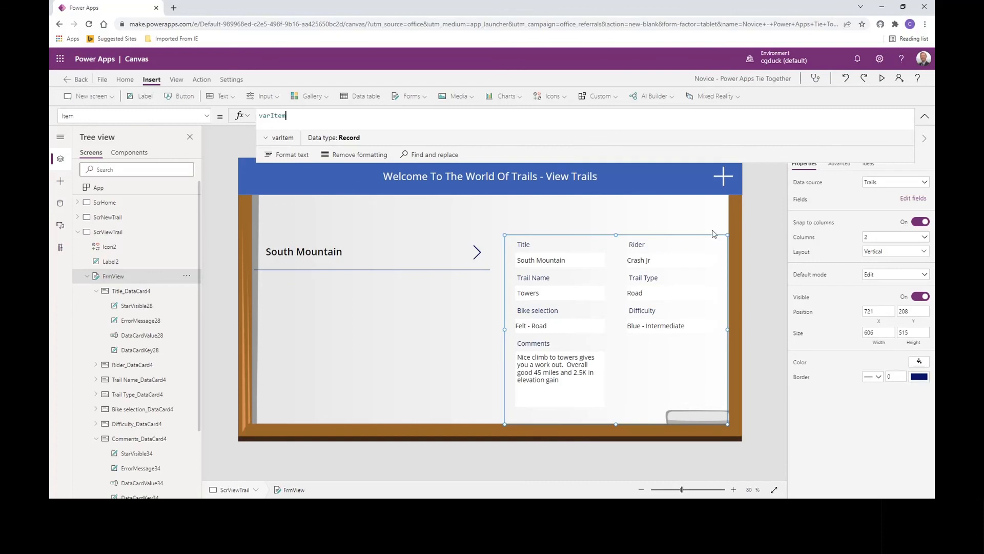
- Preview the app and start adding a new trail with the title McDowell
left_click(884, 79)
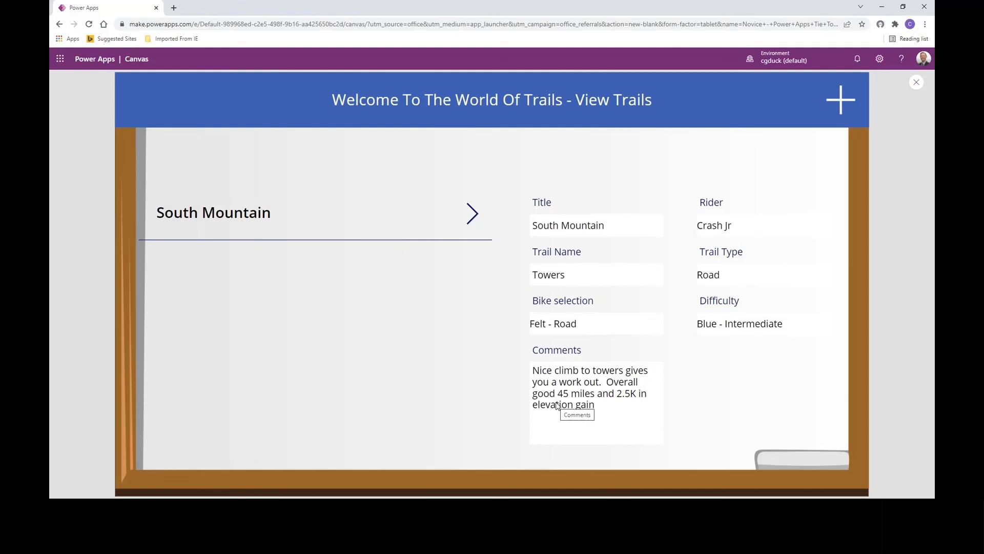
left_click(838, 97)
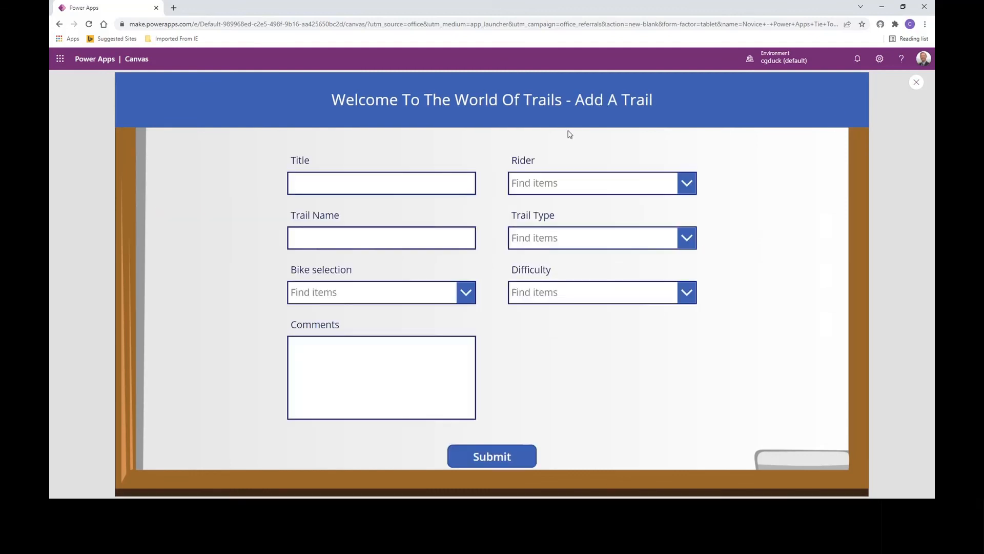
left_click(334, 187)
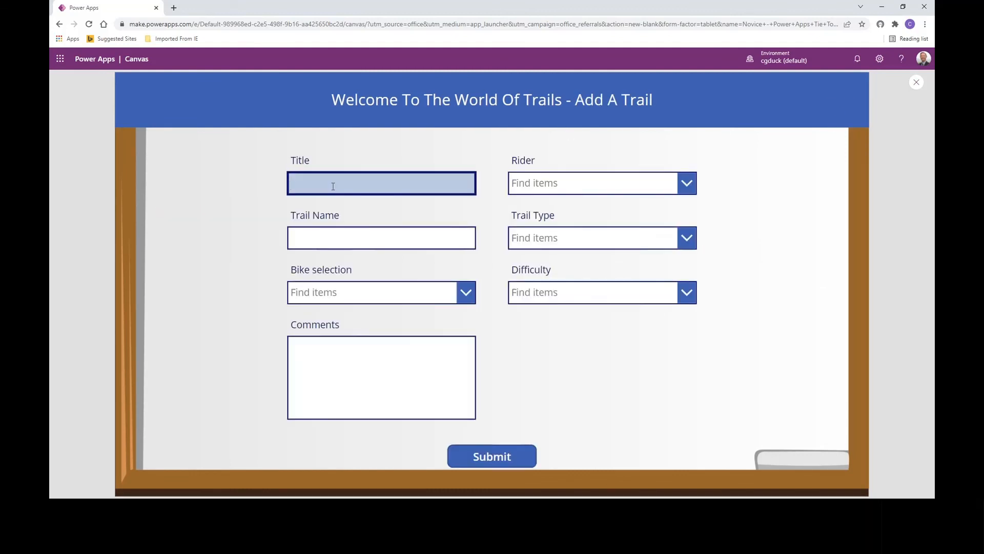
type("McDowell")
key("Tab")
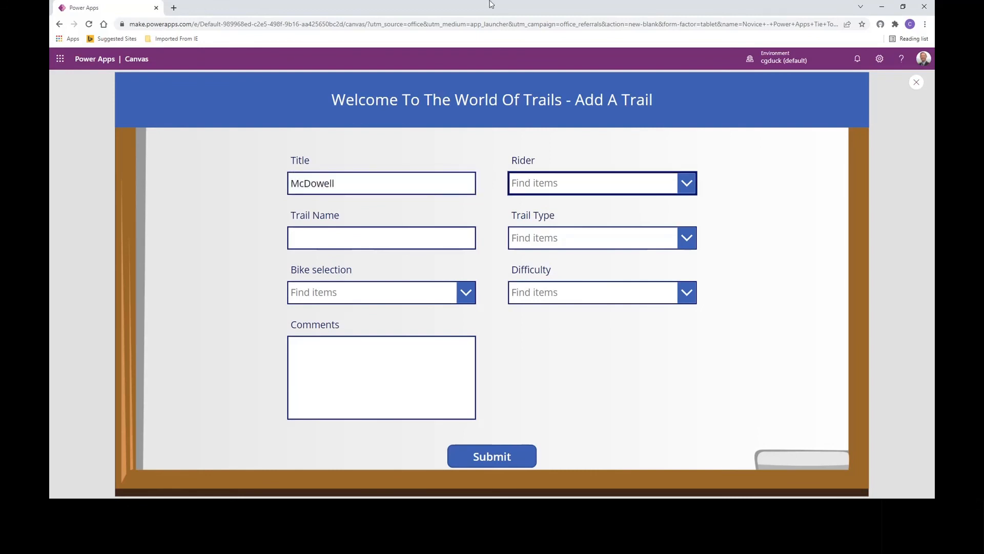
- Search for the rider by first name and choose the matching person for the McDowell trail
left_click(558, 183)
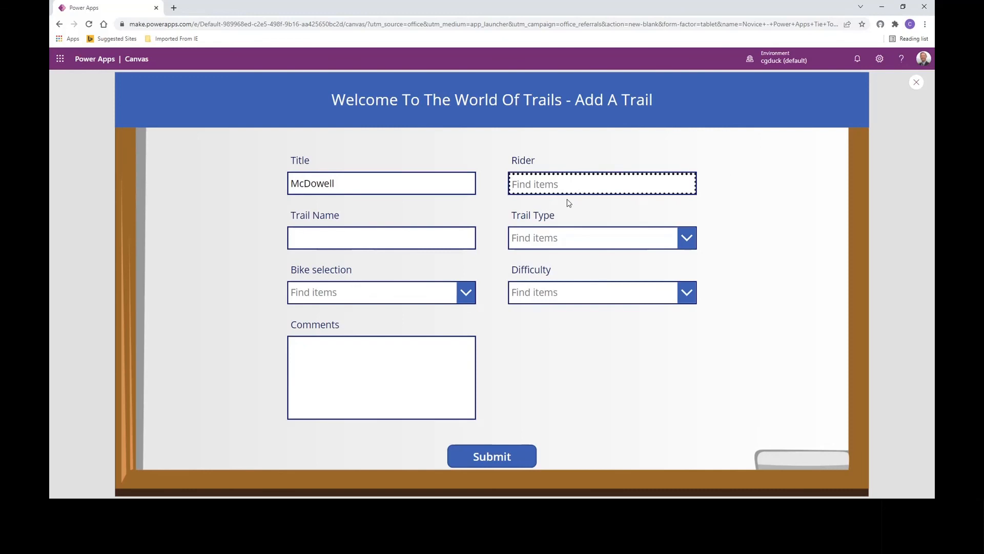
type("cra")
key("BackSpace")
key("BackSpace")
key("BackSpace")
type("craig")
left_click(565, 205)
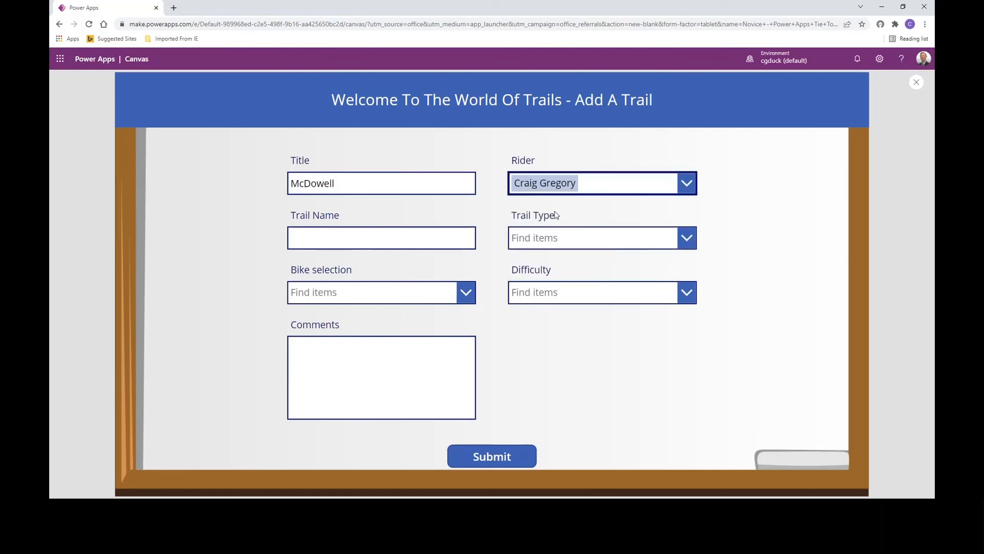
- Fill in the trail name Pemberton, trail type Mountain, bike selection Santa Cruz 5010 - Mnt. and difficulty Blue - Intermediate
left_click(340, 247)
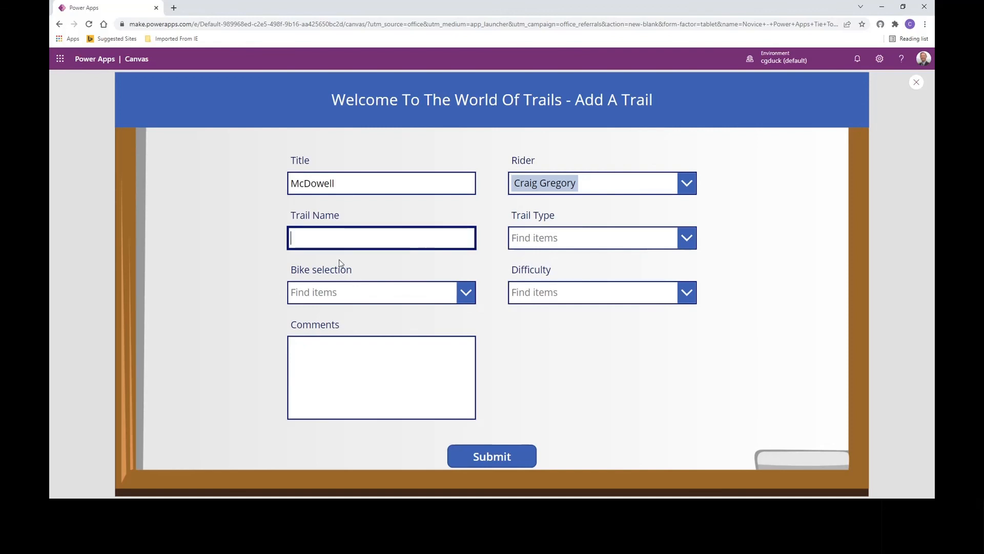
type("Pemberton")
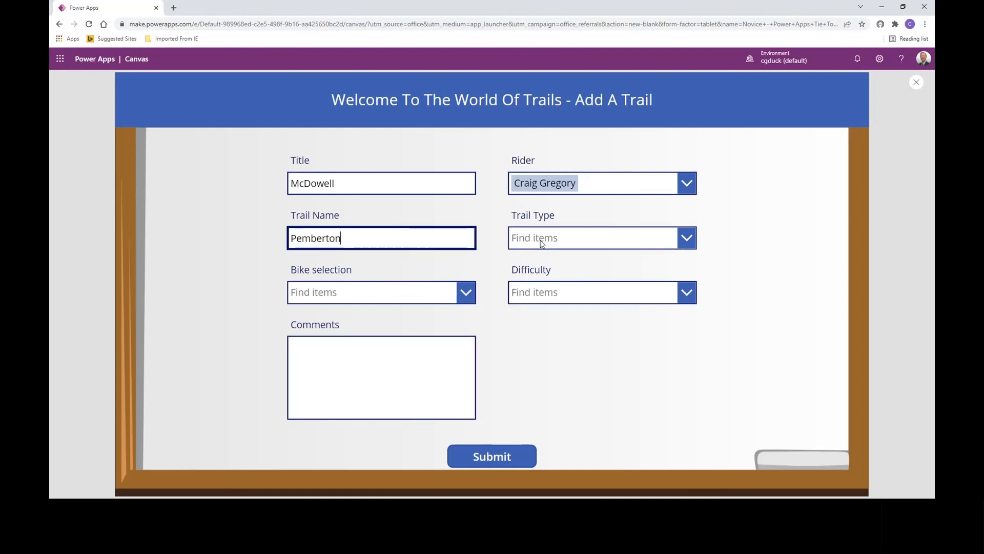
left_click(542, 243)
left_click(552, 324)
left_click(379, 290)
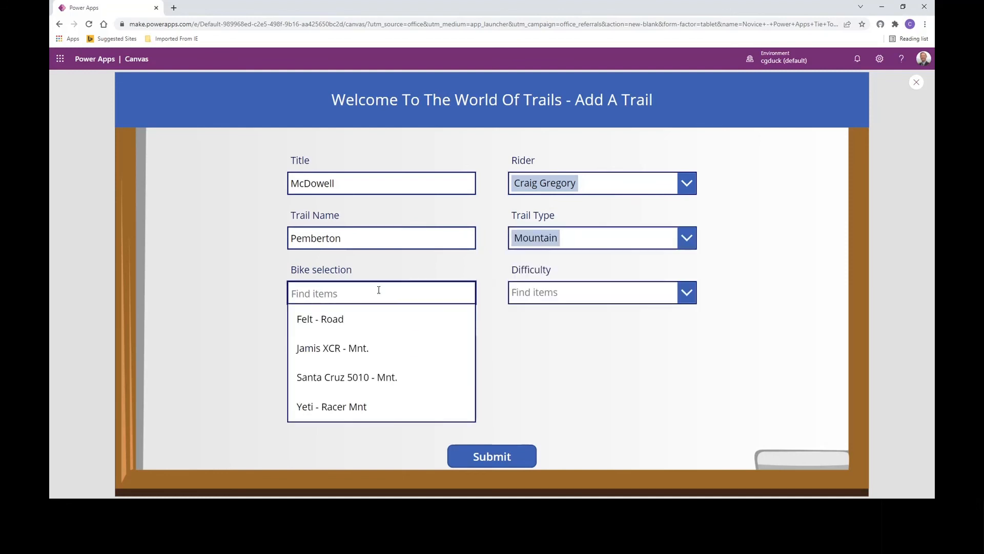
left_click(379, 377)
left_click(518, 295)
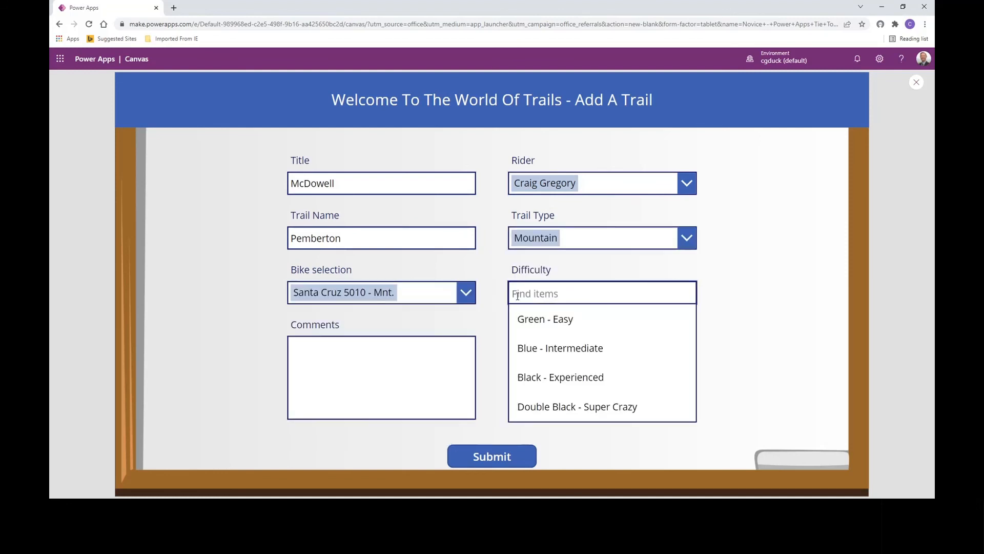
left_click(530, 342)
- Enter the comment "Great flowy trail, some climbs, overall great 15 mile loop" and submit the new trail
left_click(347, 352)
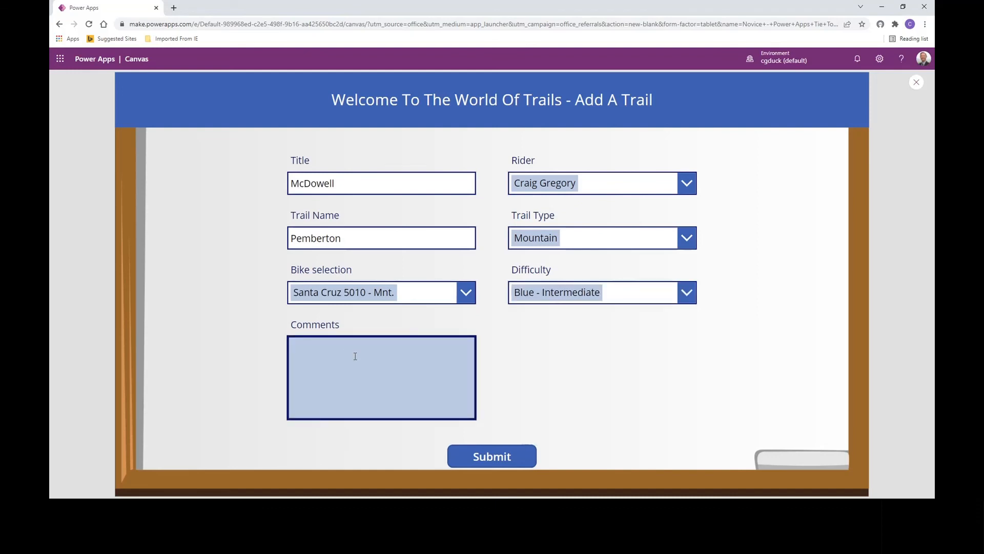
type("Great flowy trail, some climbs, ")
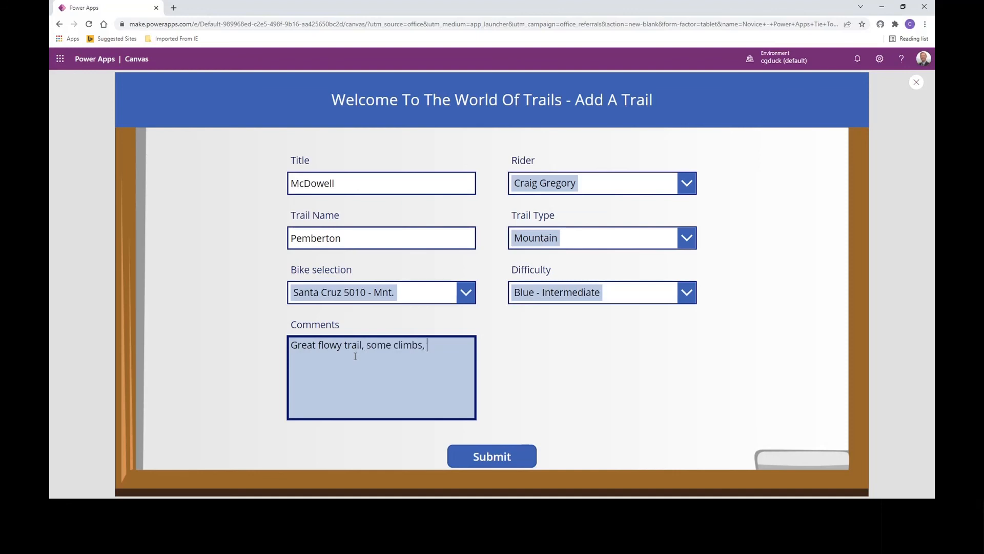
type("overall great 15 mile loop")
left_click(480, 457)
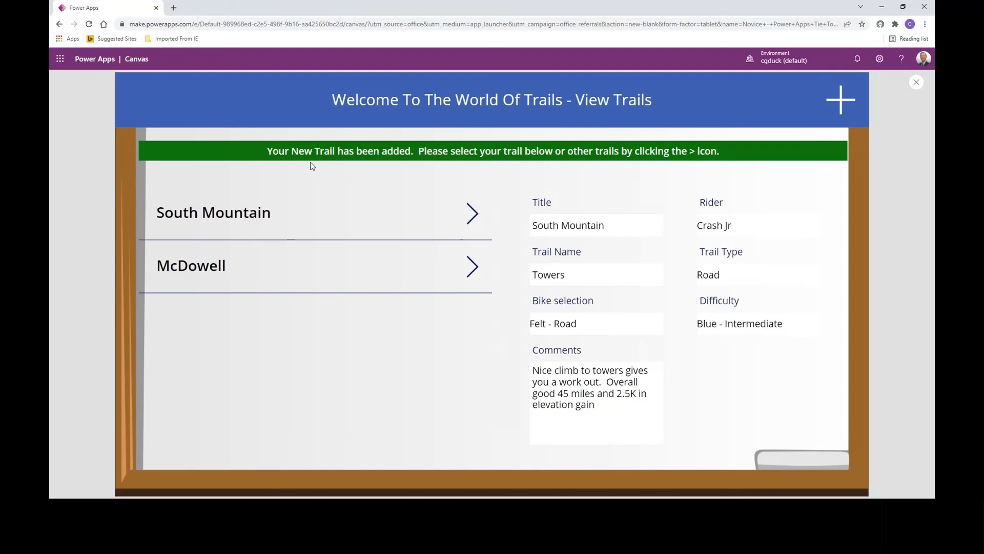
- Check the view form by switching between the McDowell and South Mountain trail details in the gallery
left_click(477, 277)
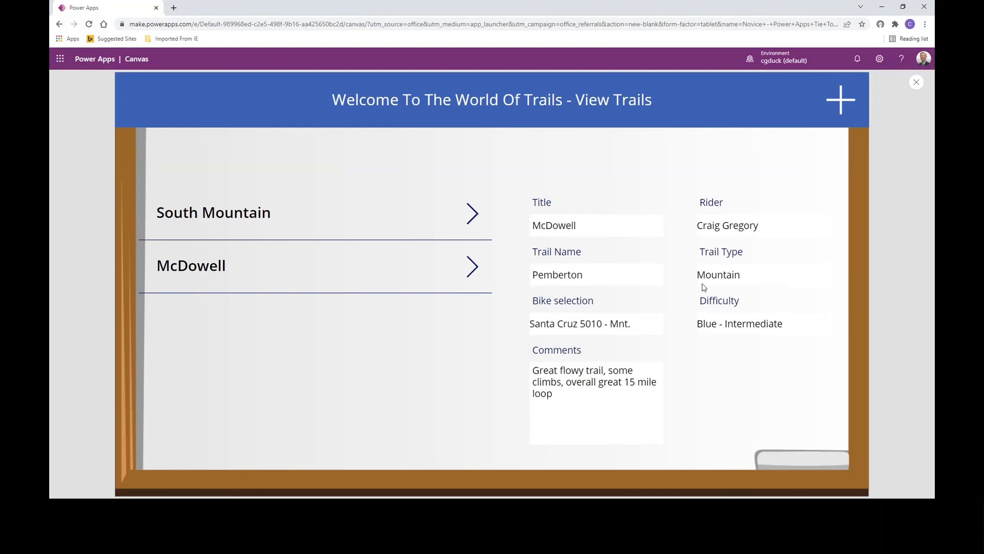
left_click(464, 223)
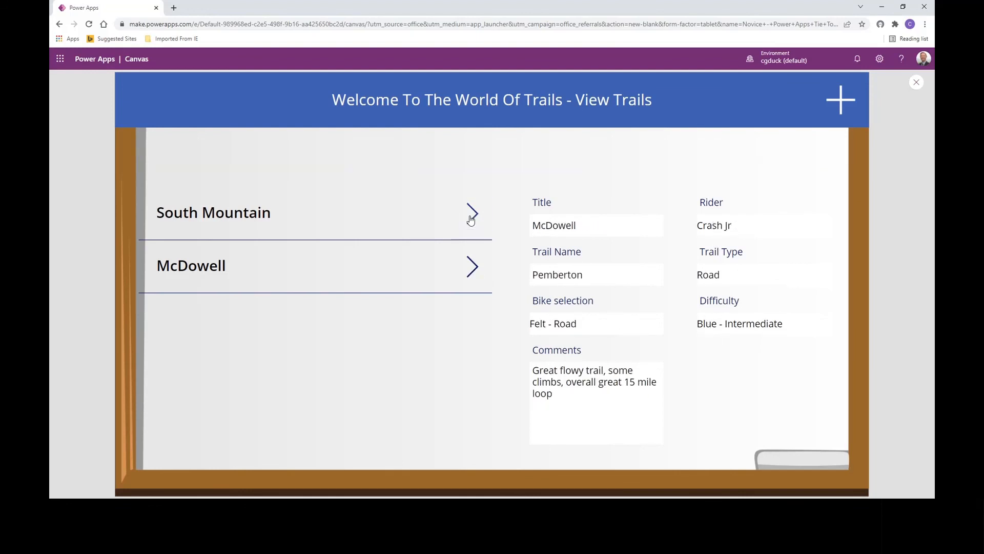
left_click(474, 268)
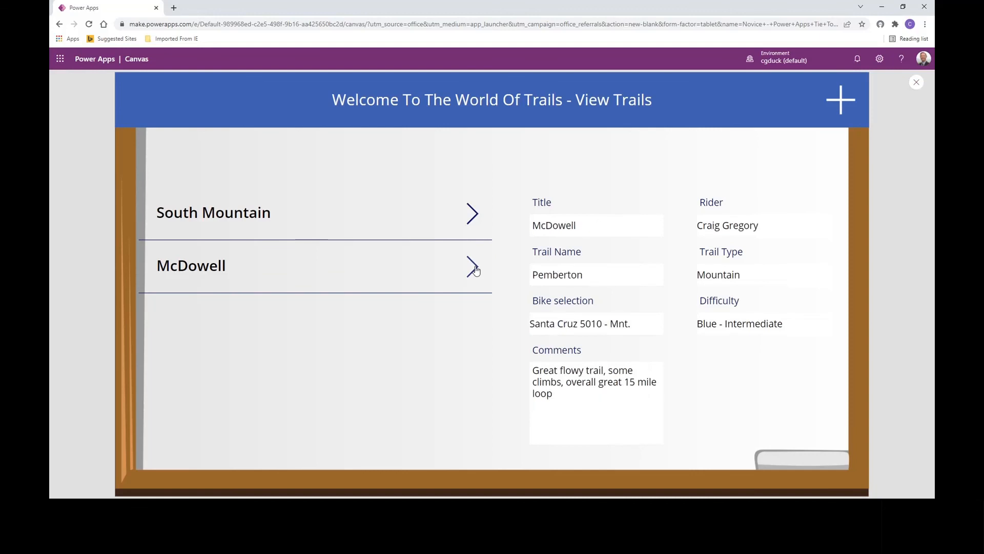